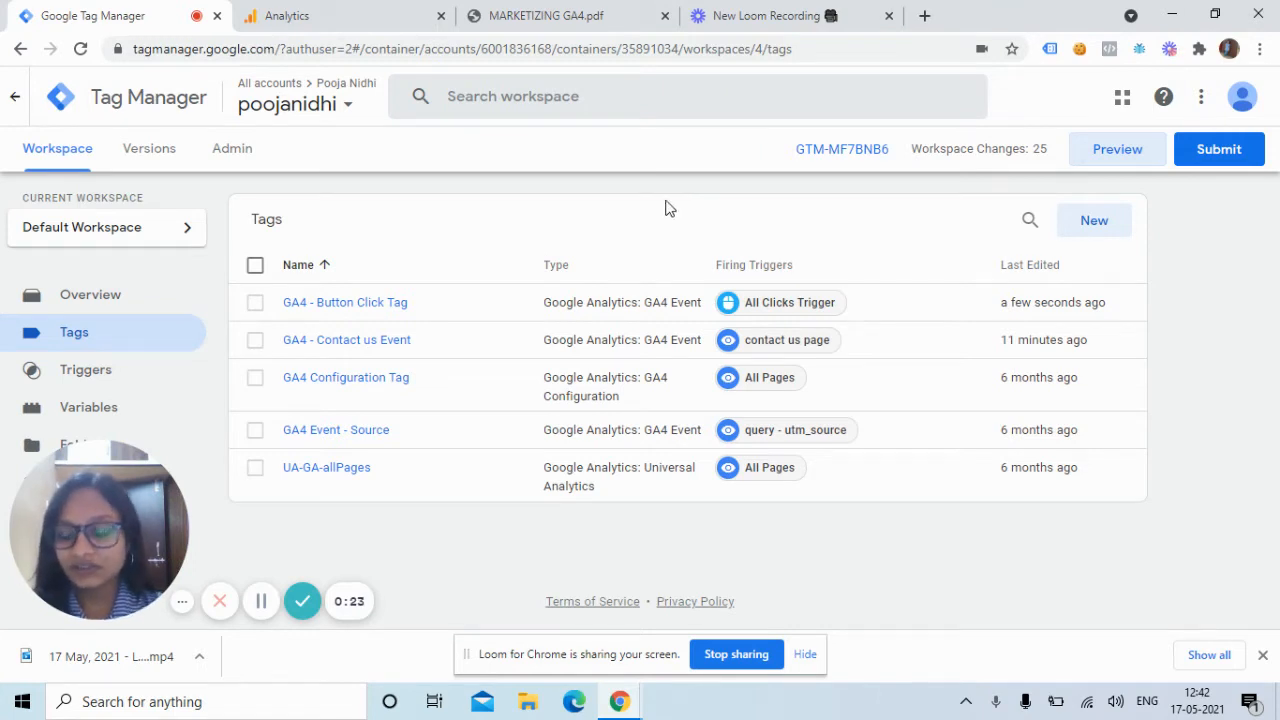
Review the GA4 - Button Click Tag's event parameters, shopper user property and firing trigger, and close the tag
click(346, 304)
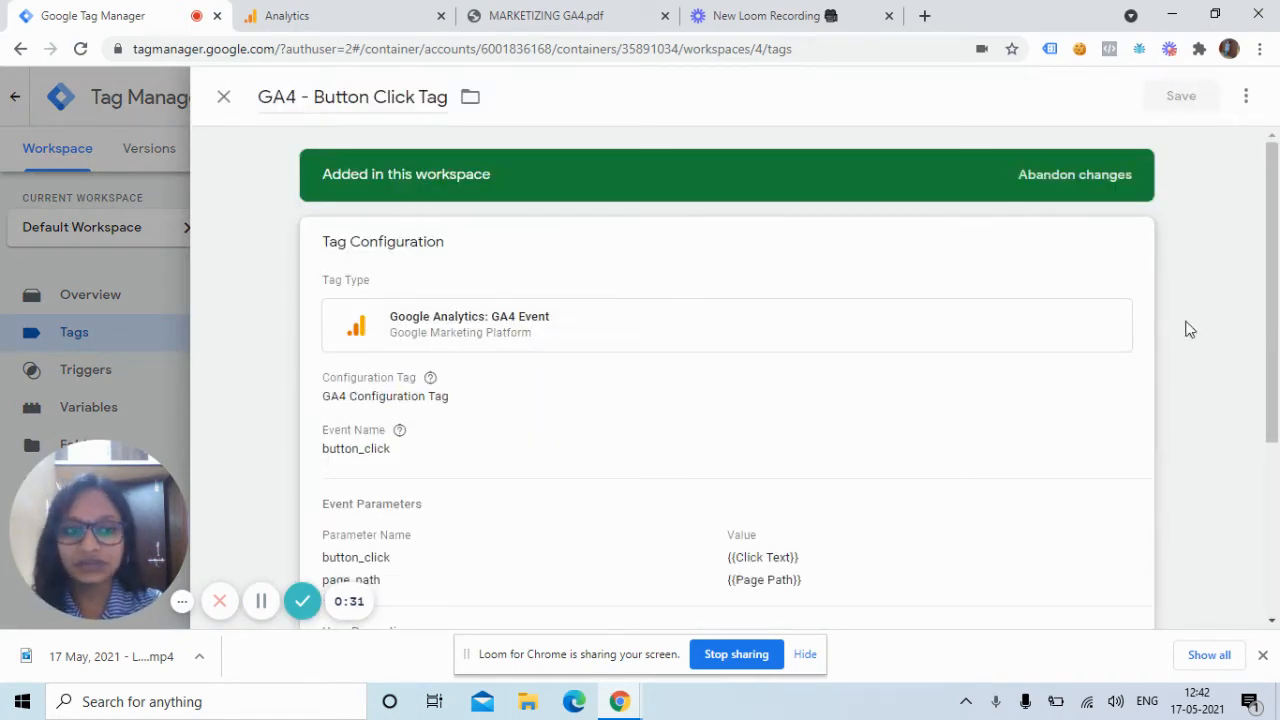
drag(1274, 294, 1277, 442)
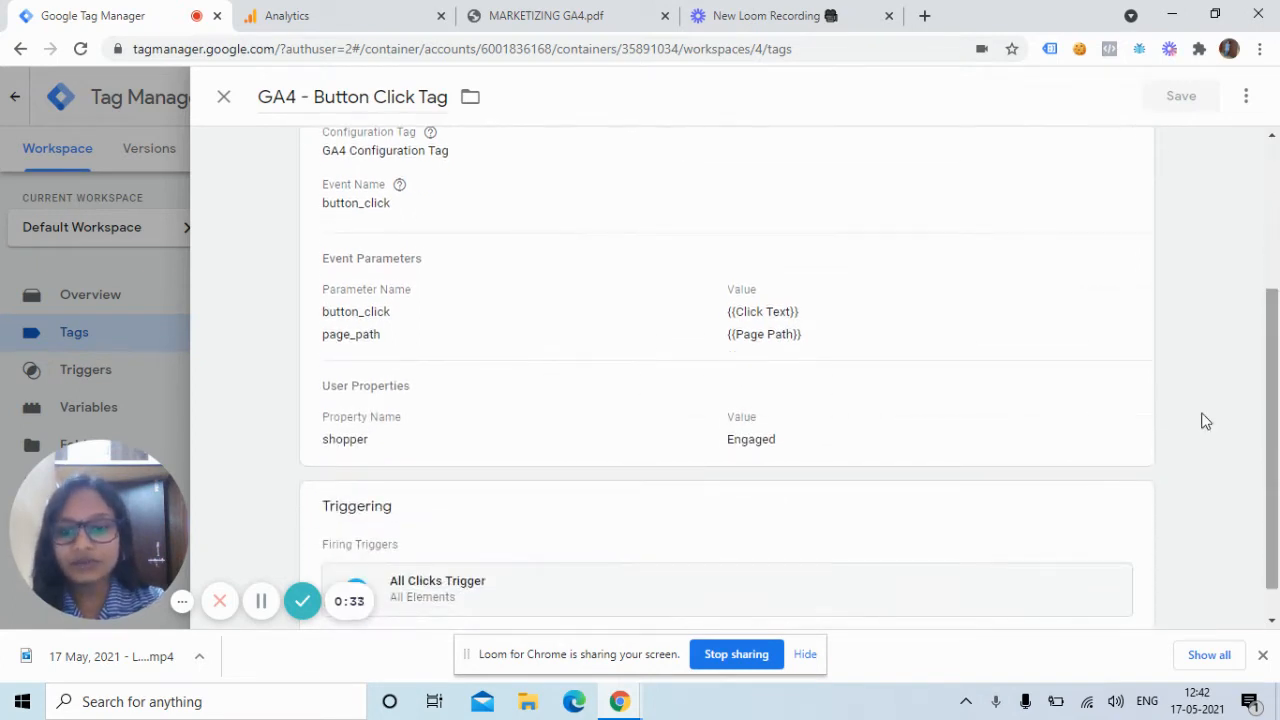
click(378, 442)
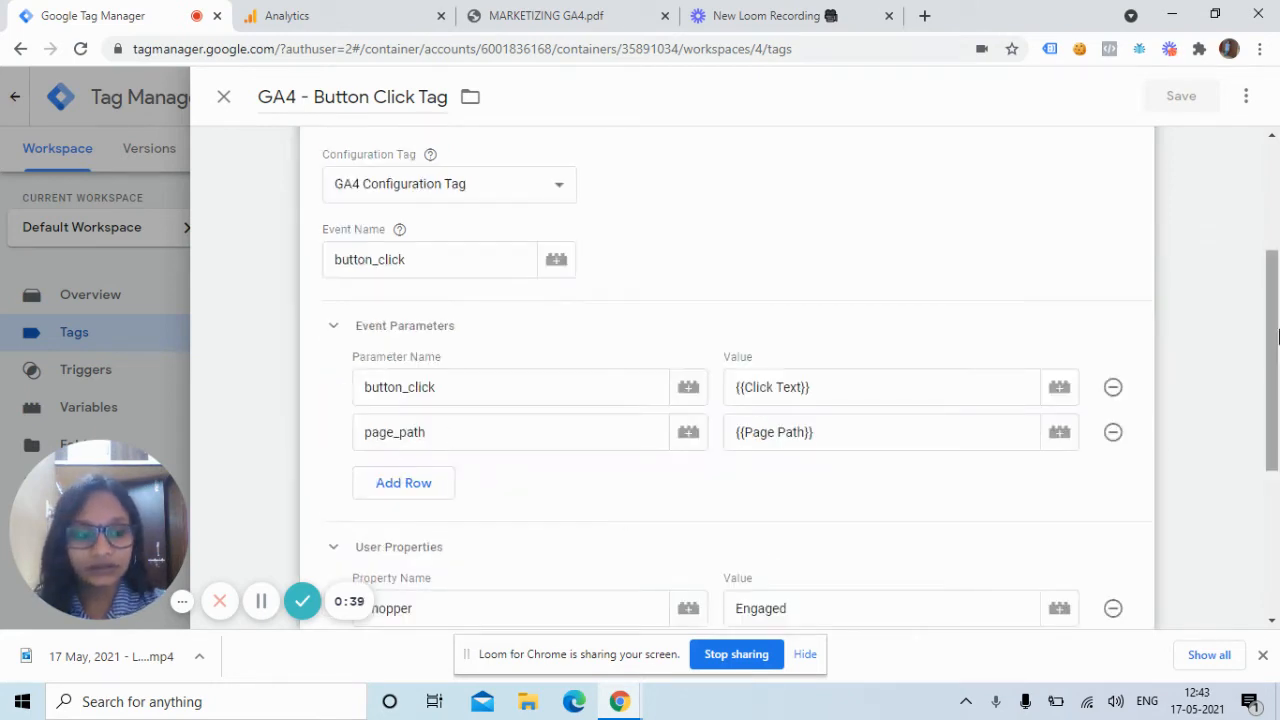
scroll(530, 460, down, 3)
click(503, 309)
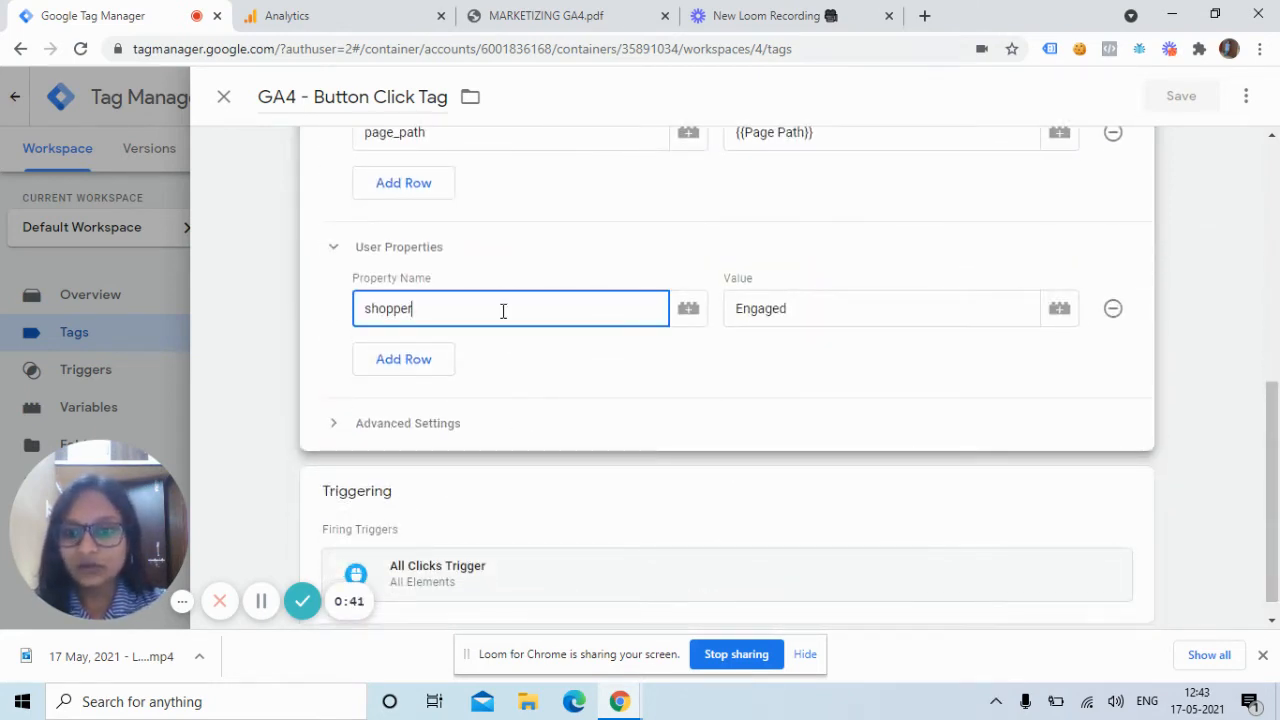
click(825, 313)
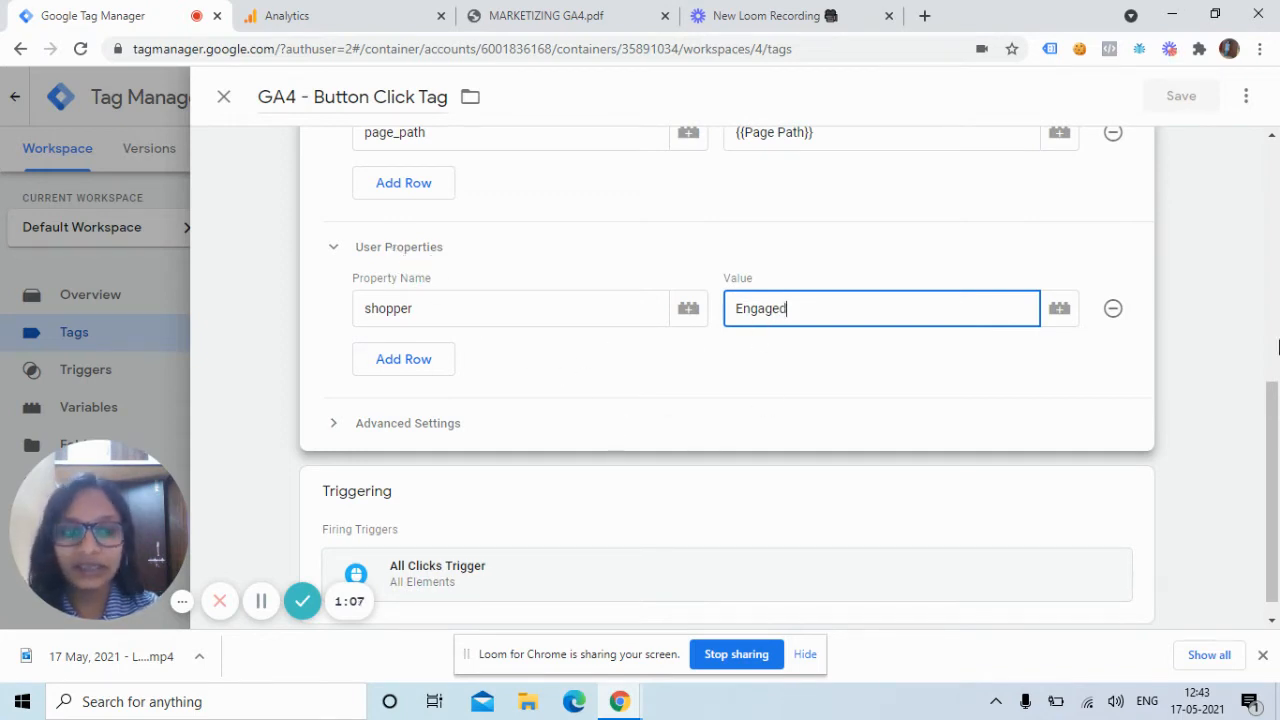
drag(1272, 403, 1176, 165)
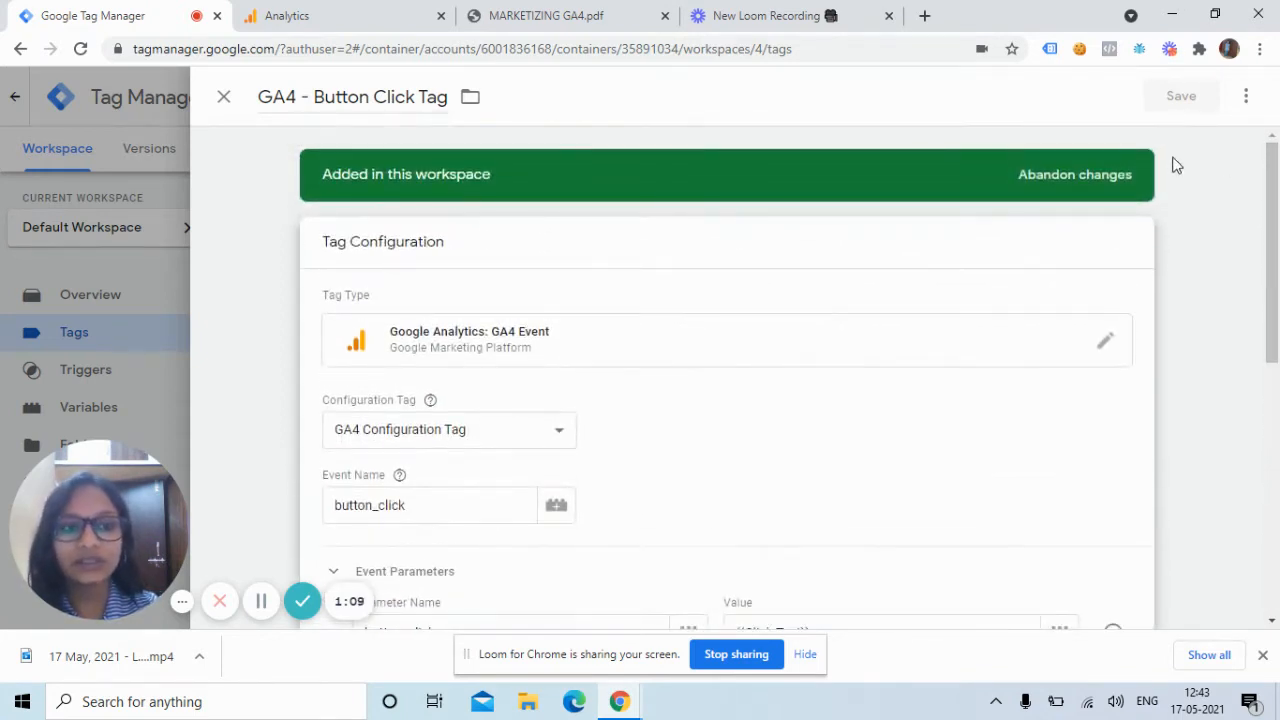
click(231, 104)
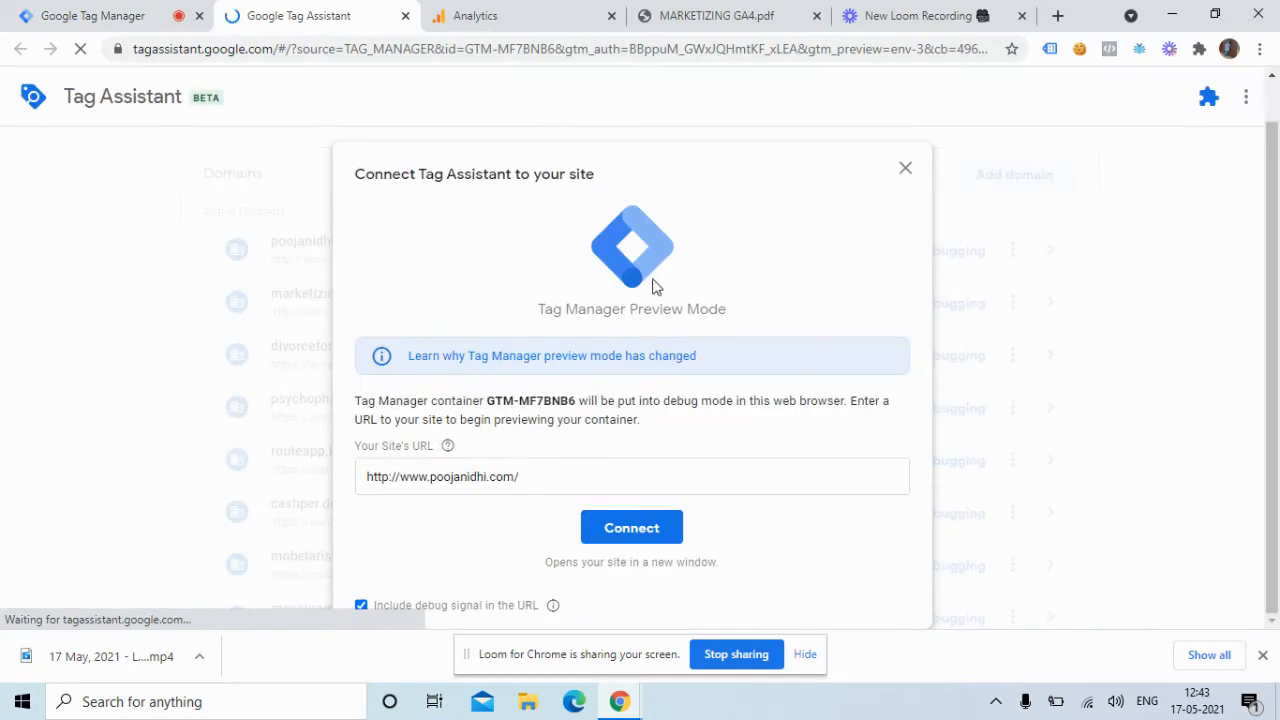
click(634, 533)
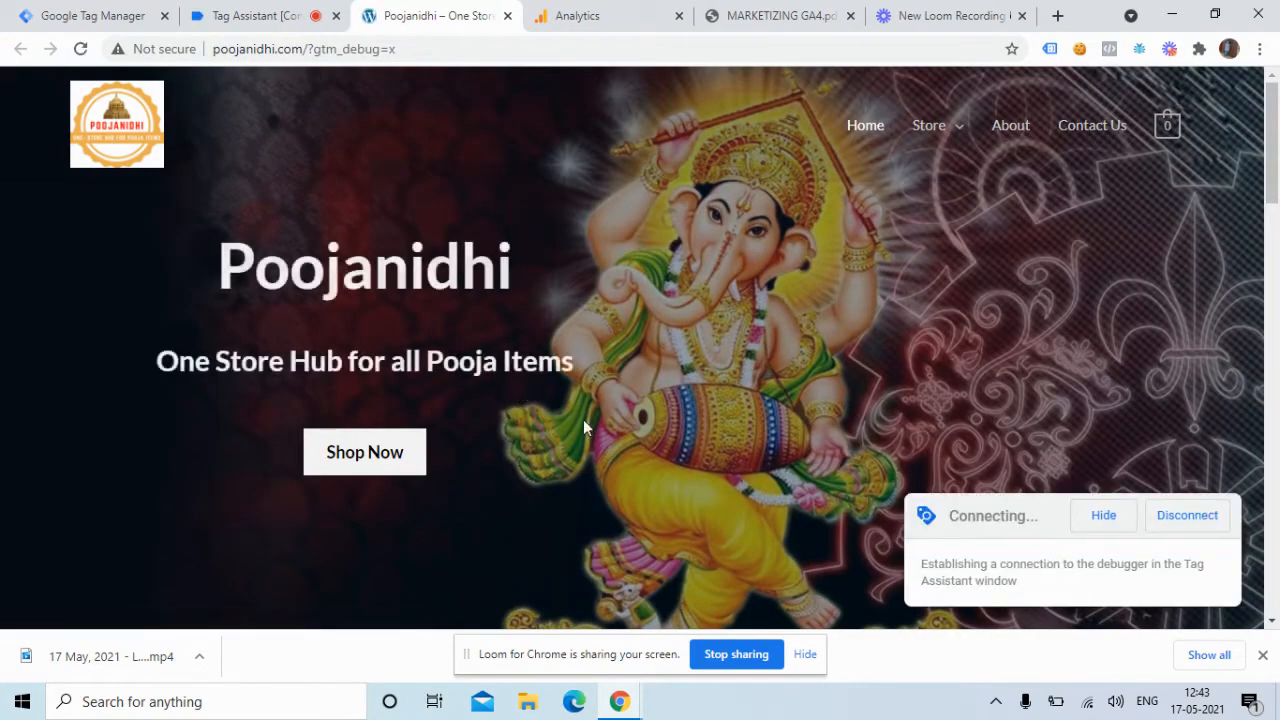
click(1103, 515)
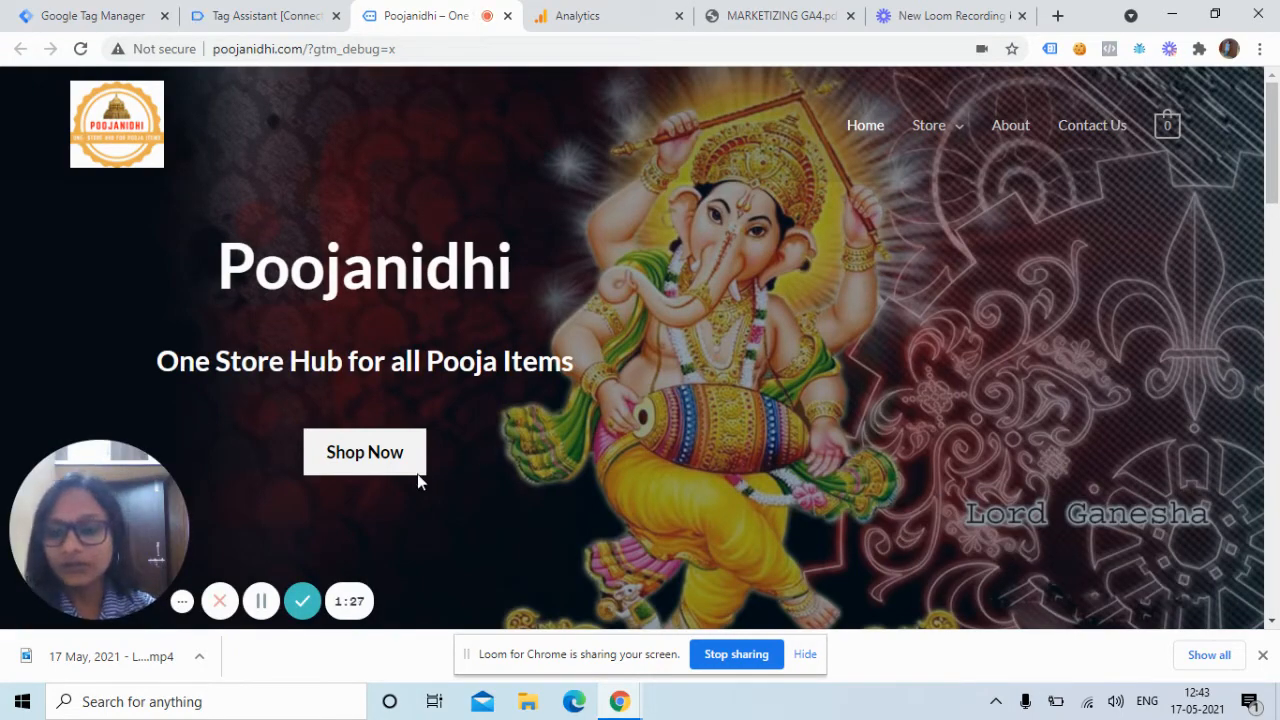
drag(1272, 150, 1249, 166)
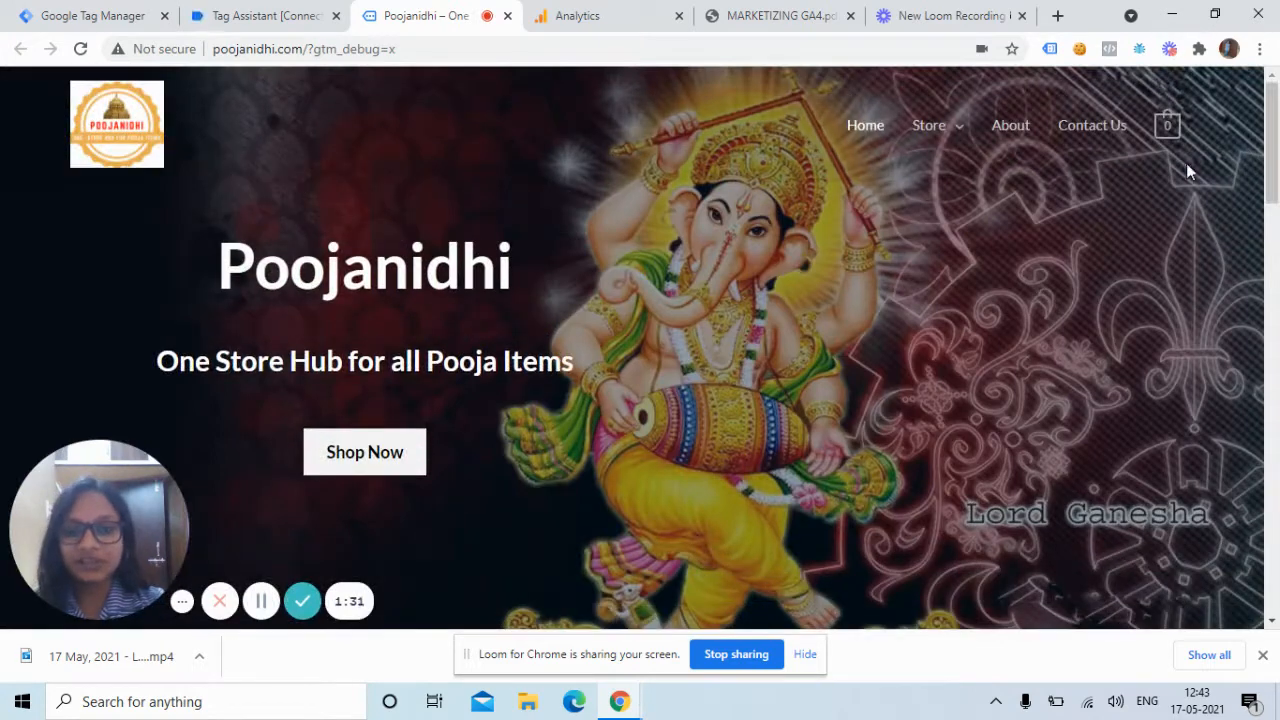
click(368, 459)
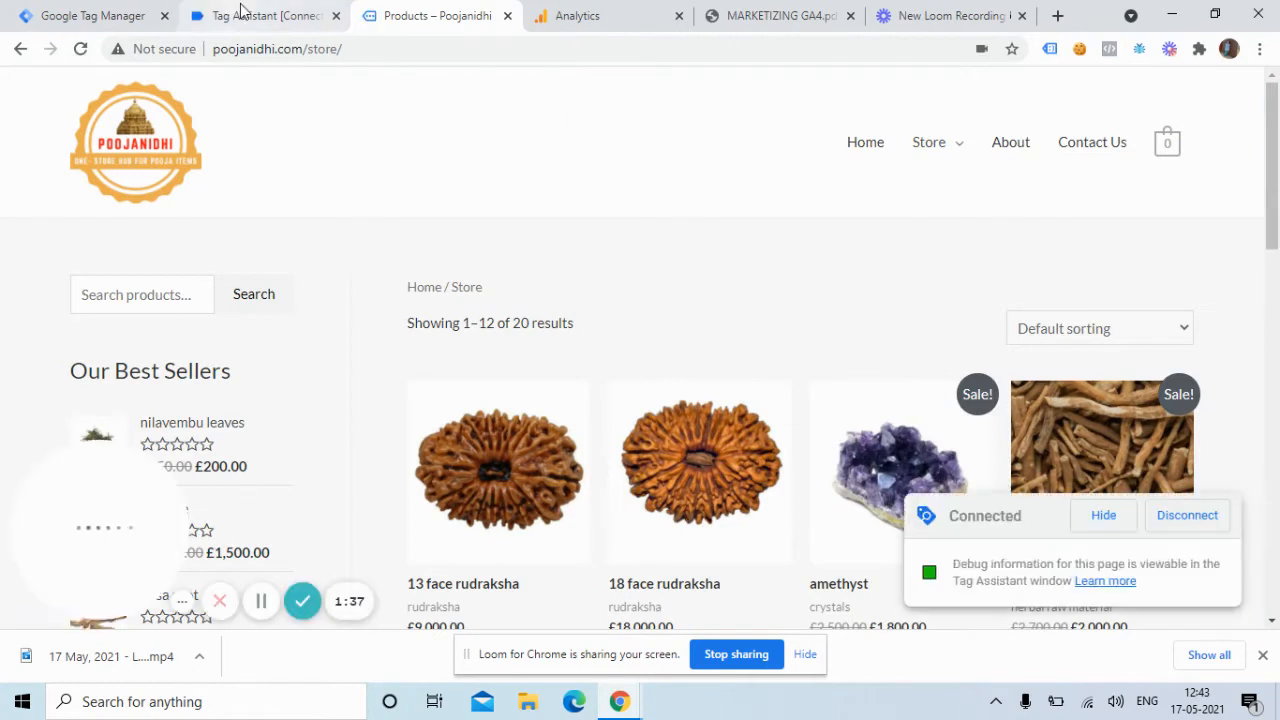
Switch to Tag Assistant and inspect the GA4 - Button Click Tag's details for the homepage Click event 6
click(240, 12)
click(643, 430)
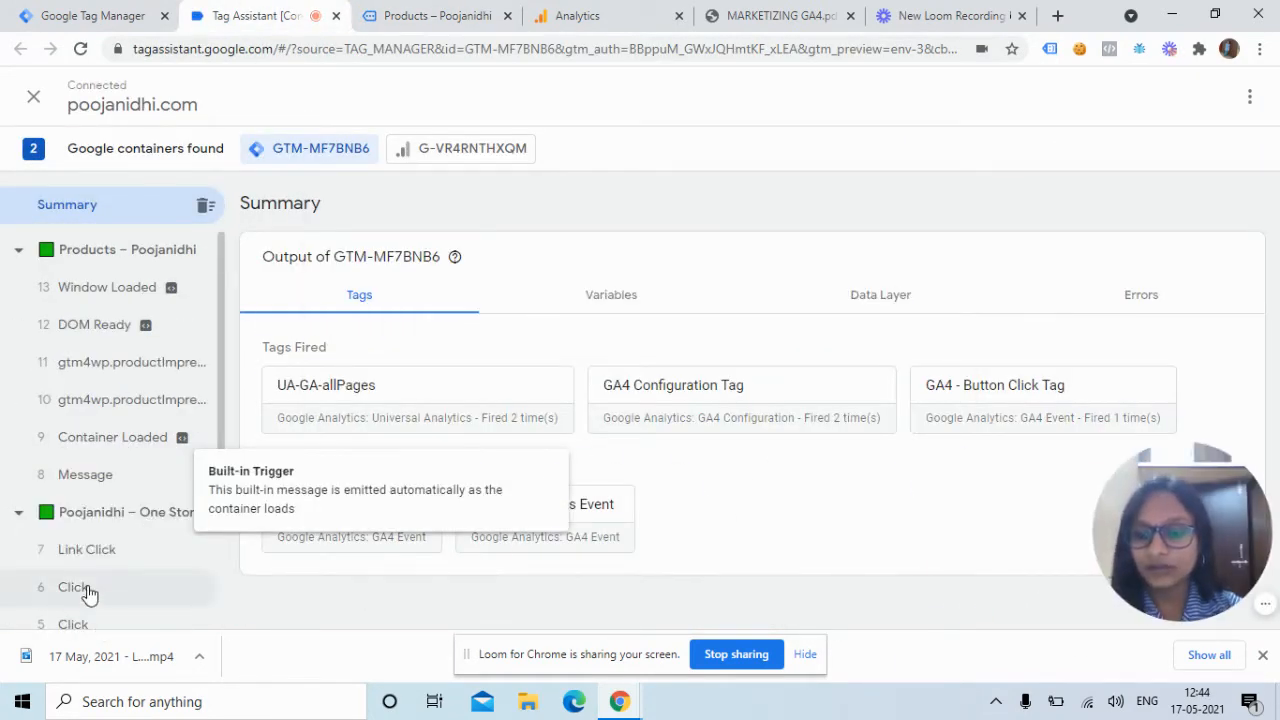
click(88, 590)
click(383, 510)
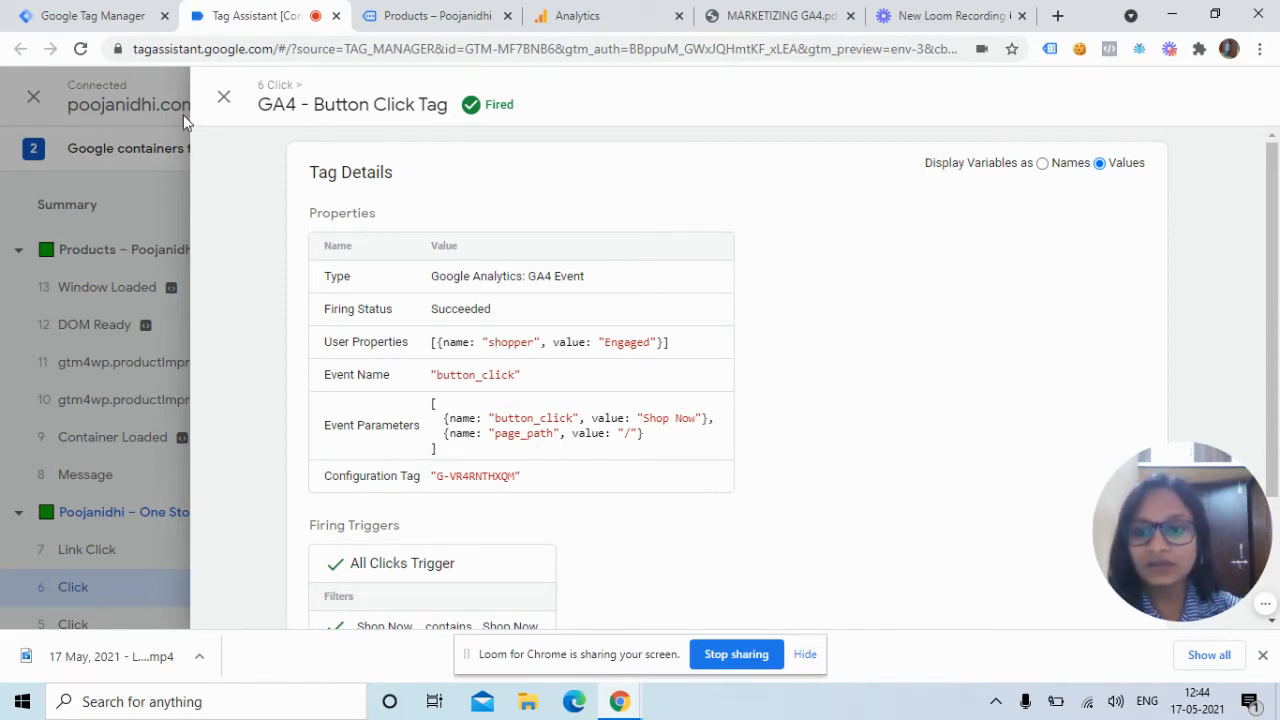
click(223, 97)
Switch to Google Analytics DebugView and examine the button_click parameters and user properties, for the latest event and in the top events summary
click(580, 16)
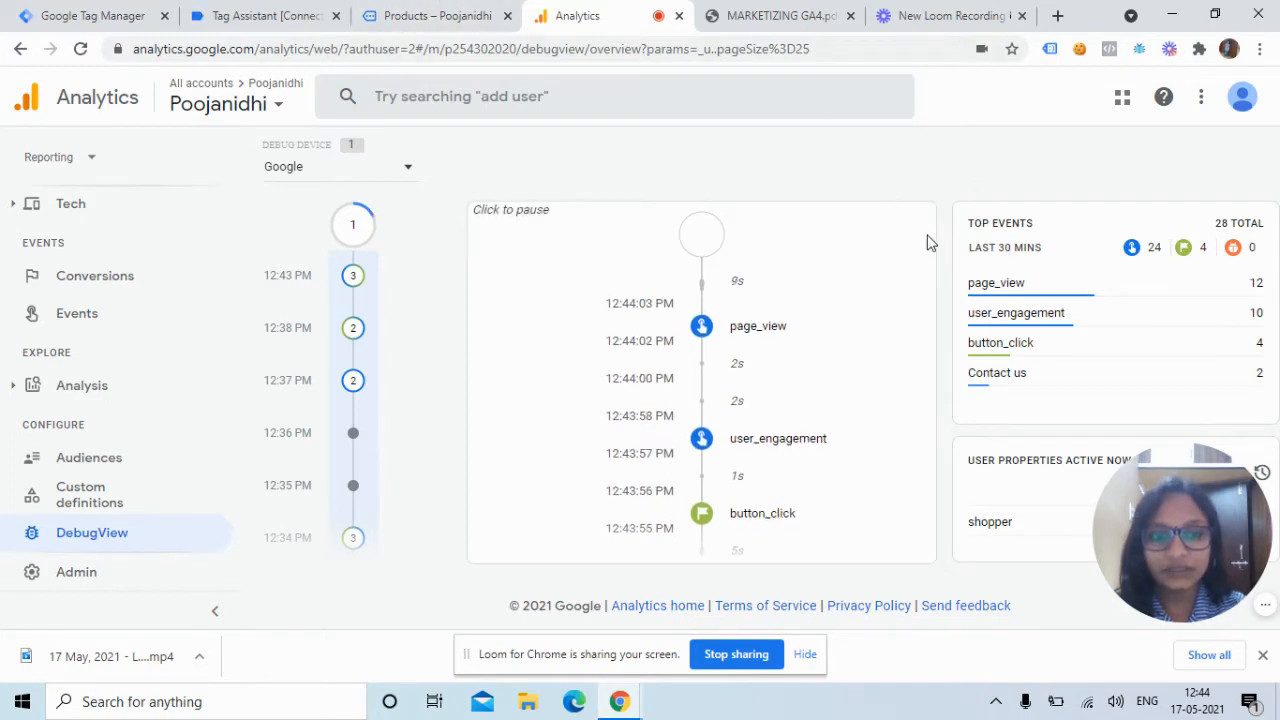
click(750, 520)
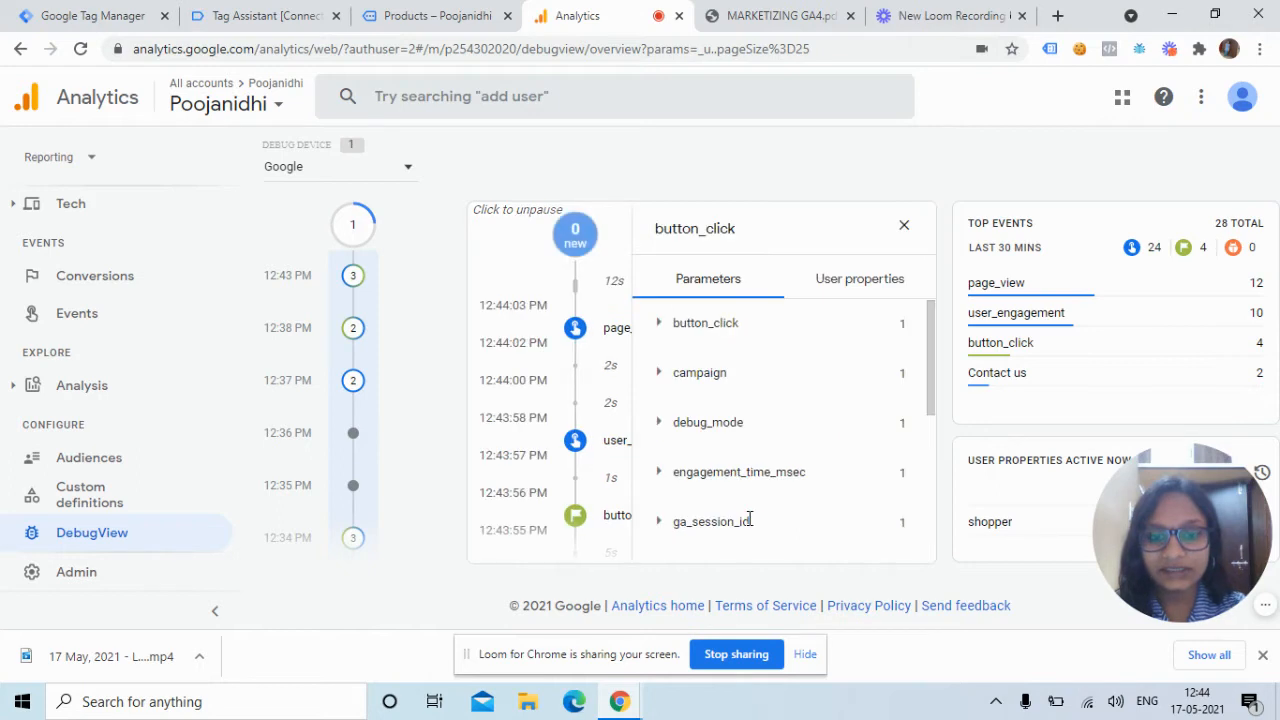
click(657, 323)
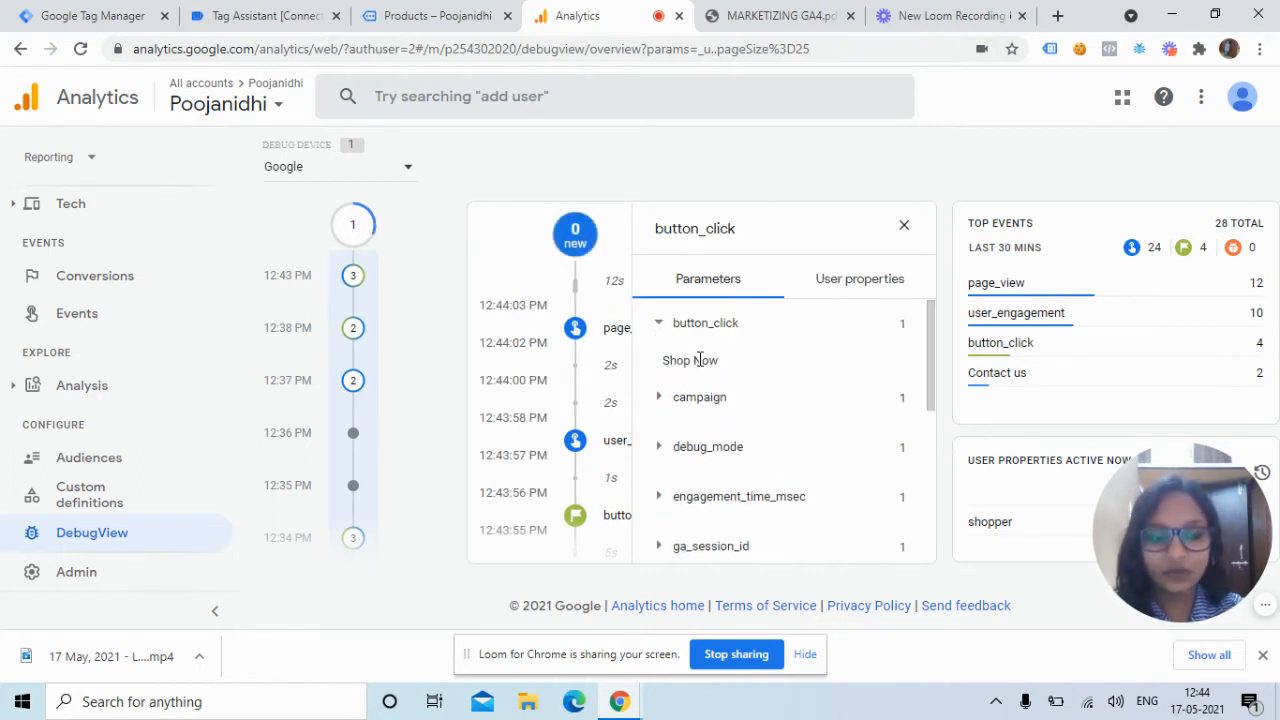
click(853, 285)
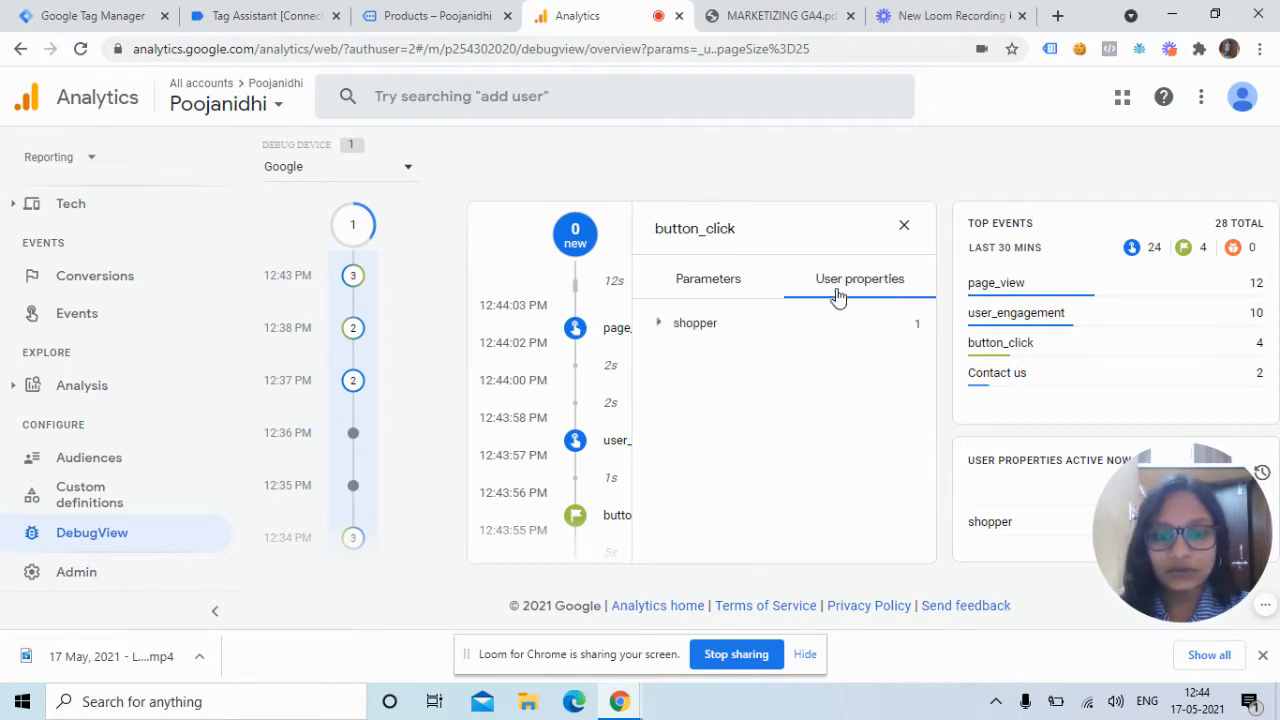
click(659, 326)
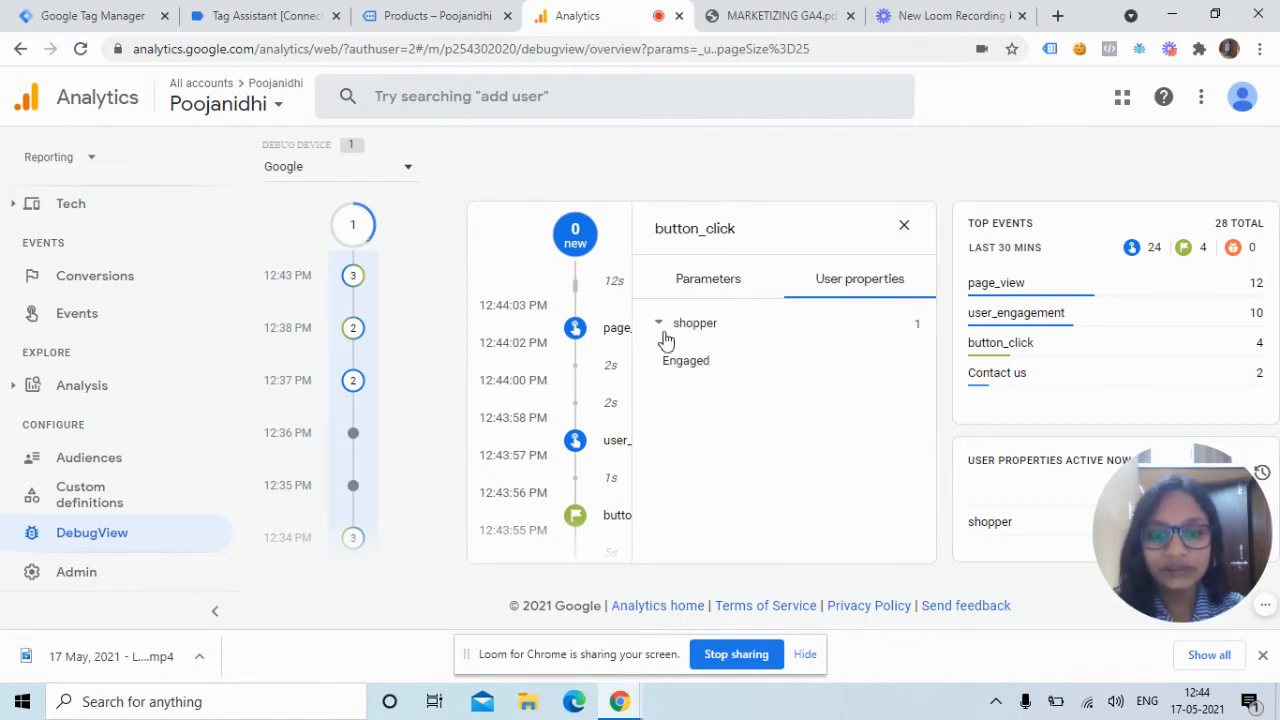
click(1019, 352)
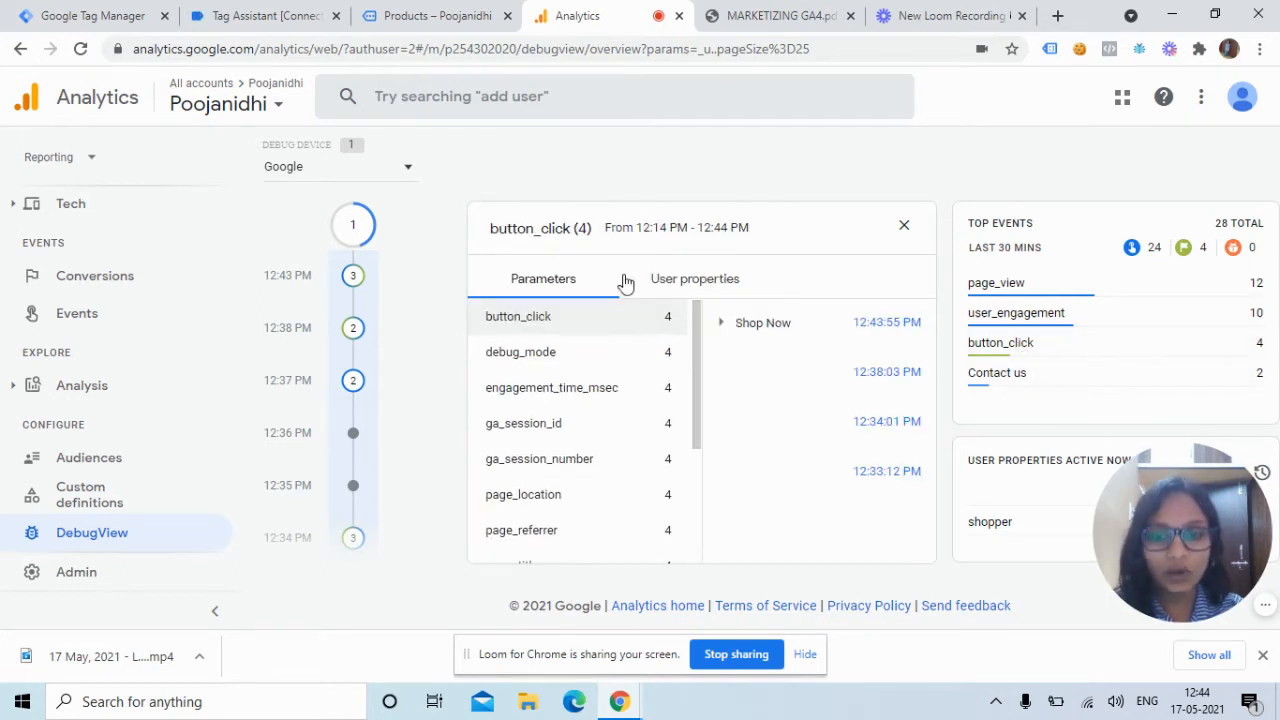
click(703, 278)
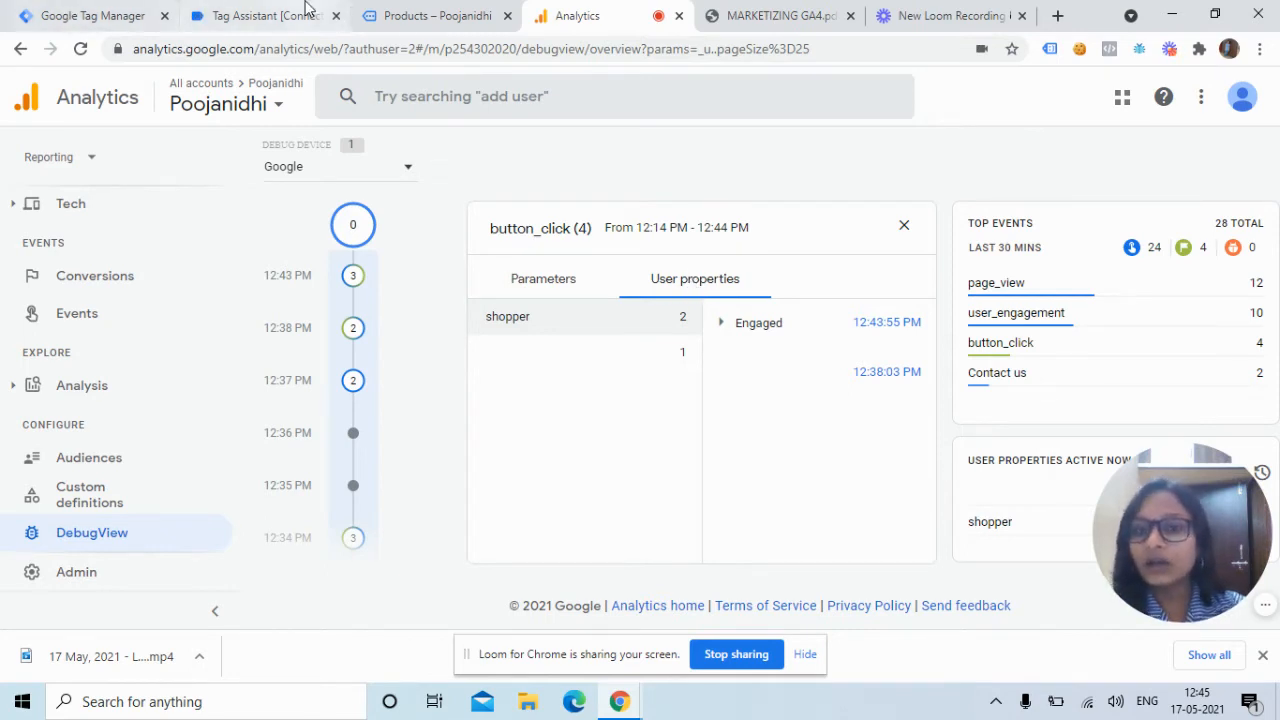
Return to the Poojanidhi website, open its Contact Us page and hide the debug badge
click(424, 10)
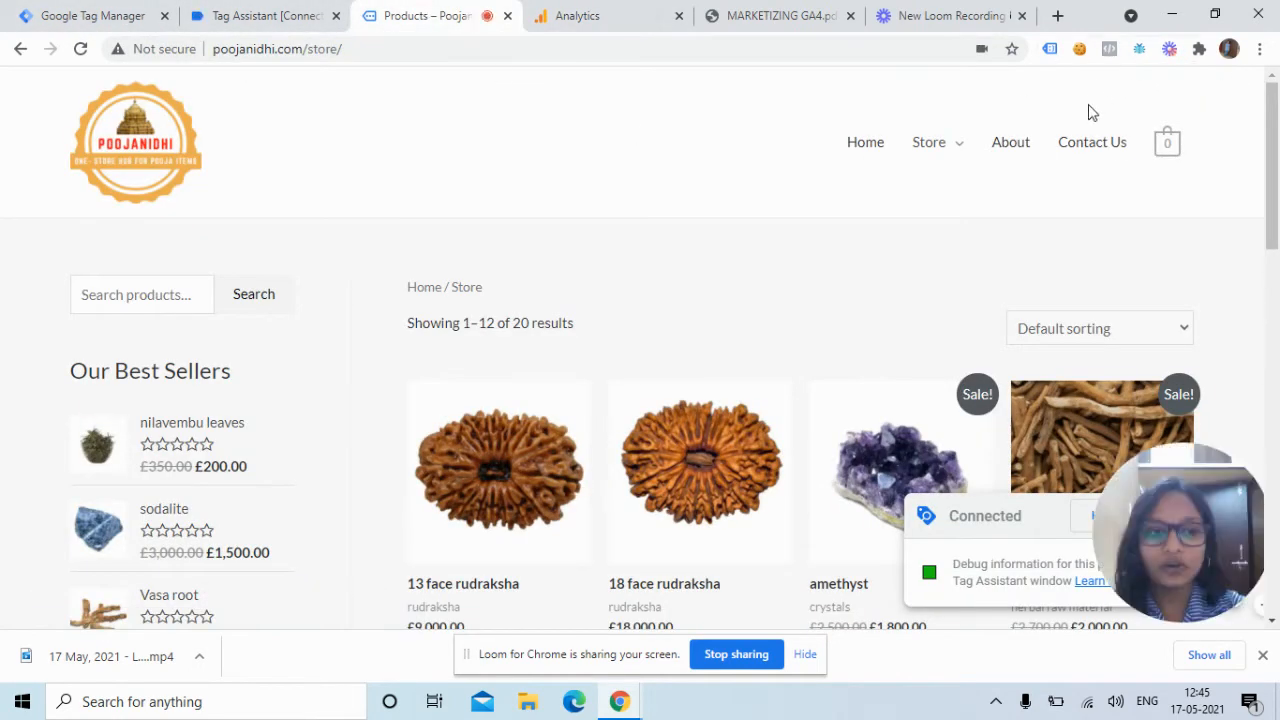
click(1080, 150)
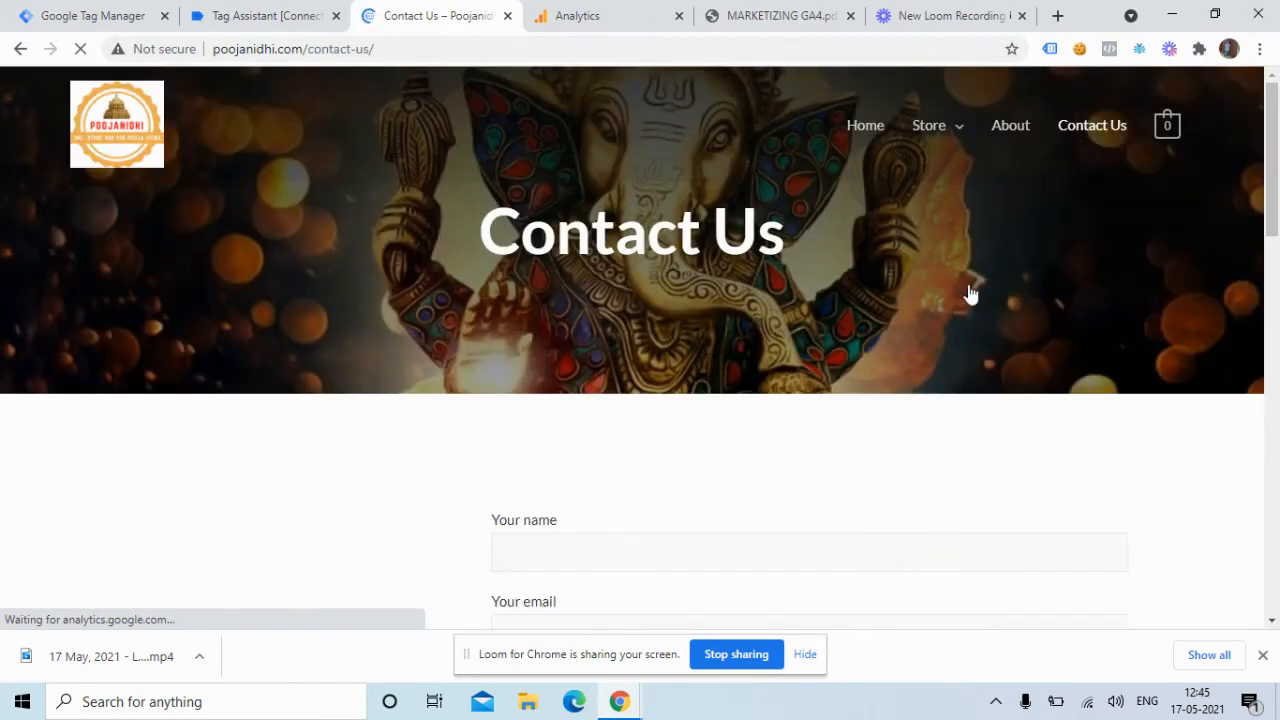
click(808, 655)
click(1089, 518)
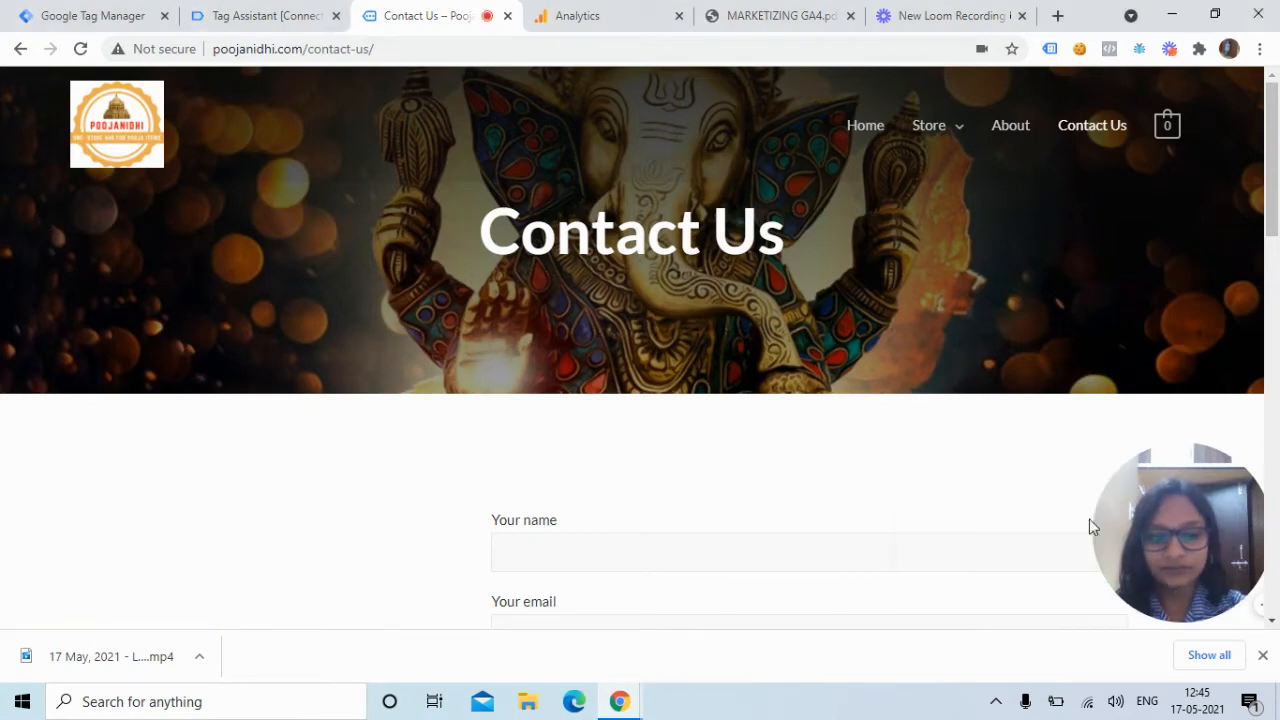
Fill in the contact form's name and email with test details, the subject "fdg" and the message "test", and submit it
drag(1276, 183, 1276, 430)
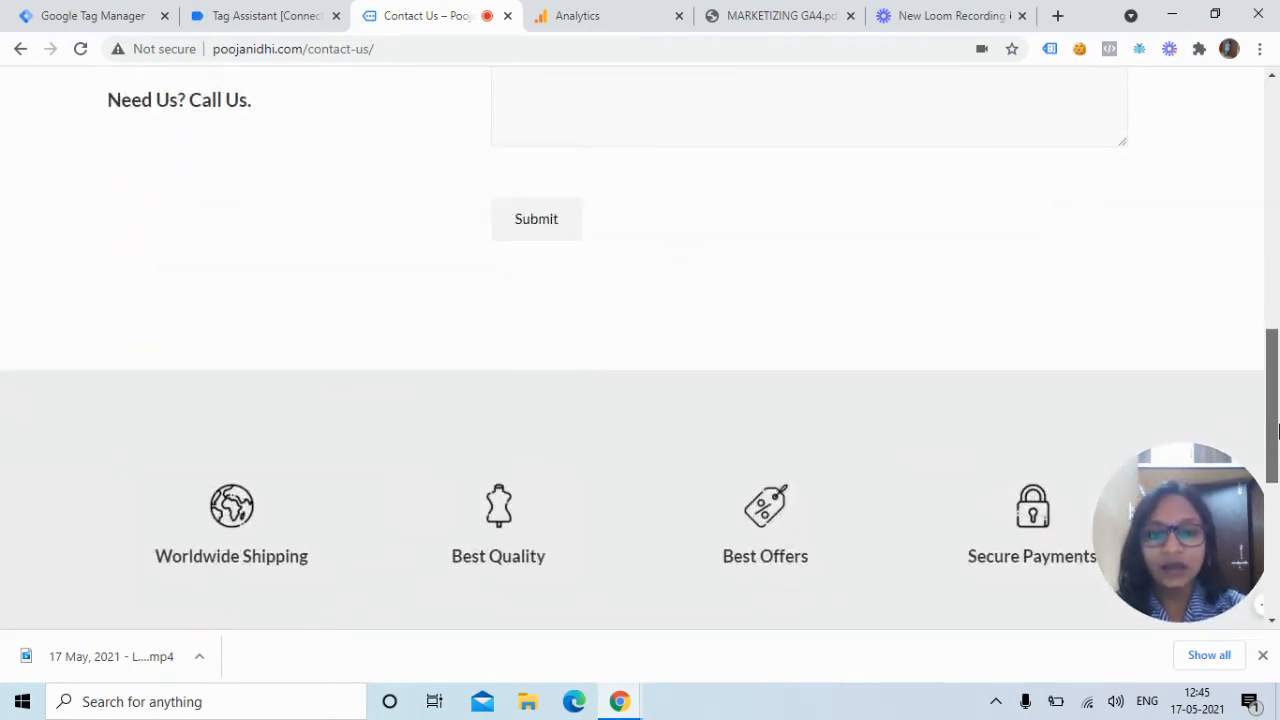
drag(1276, 430, 1276, 283)
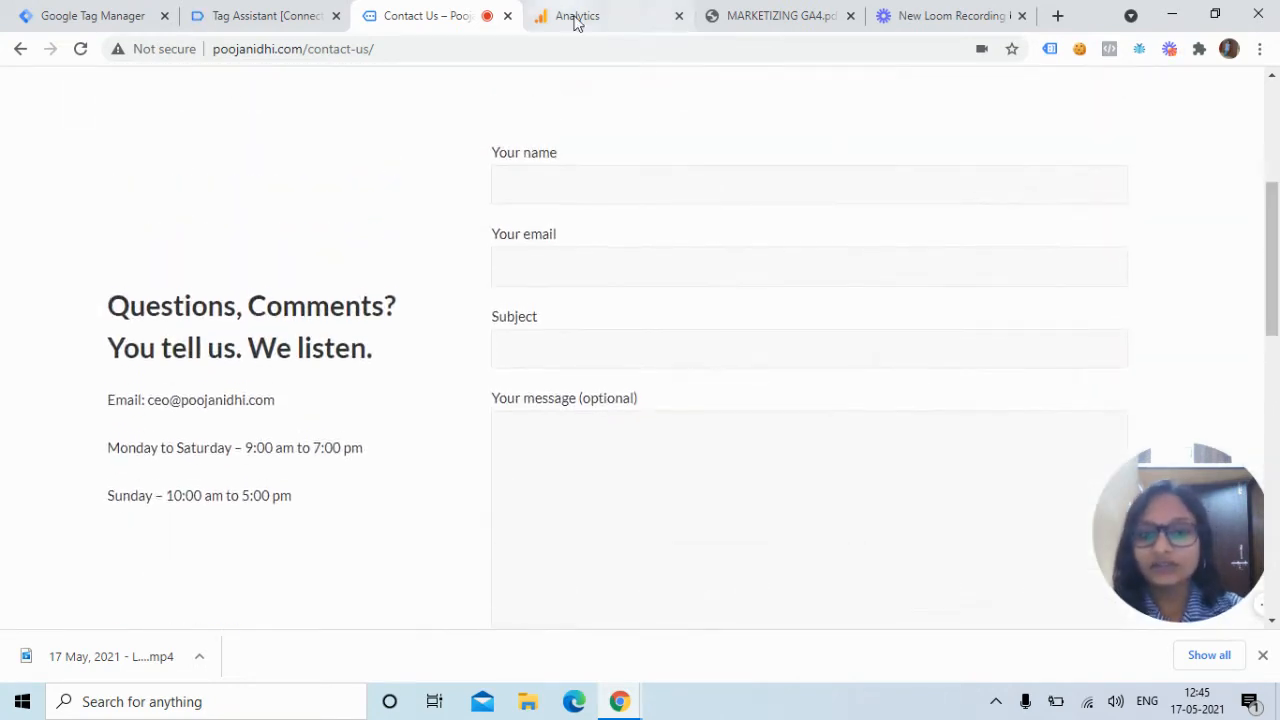
click(657, 199)
click(648, 238)
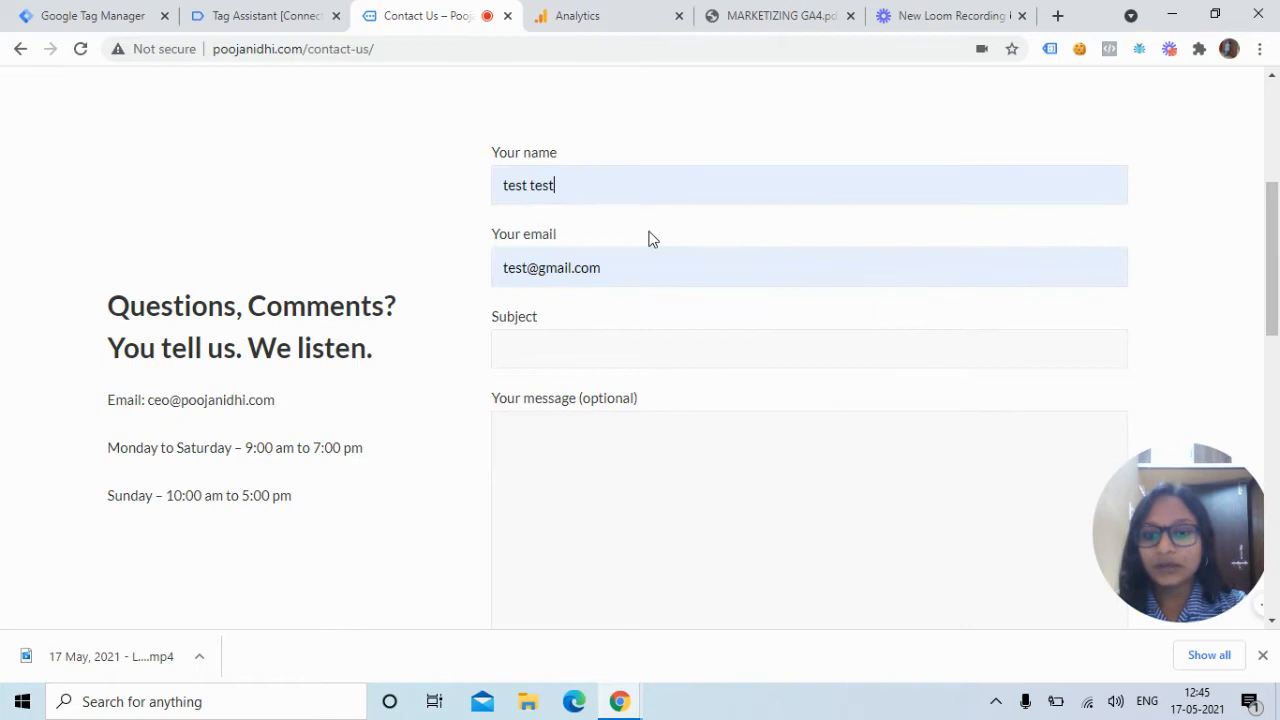
click(597, 354)
click(533, 398)
click(532, 445)
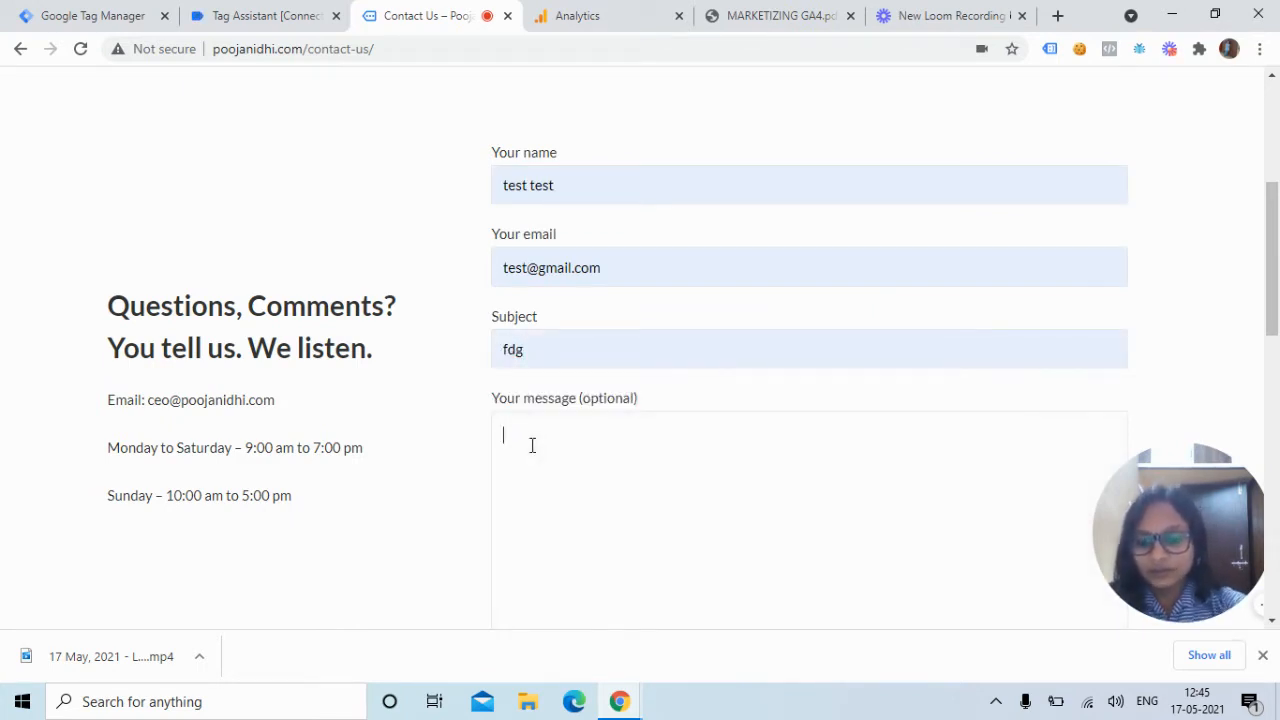
text(test)
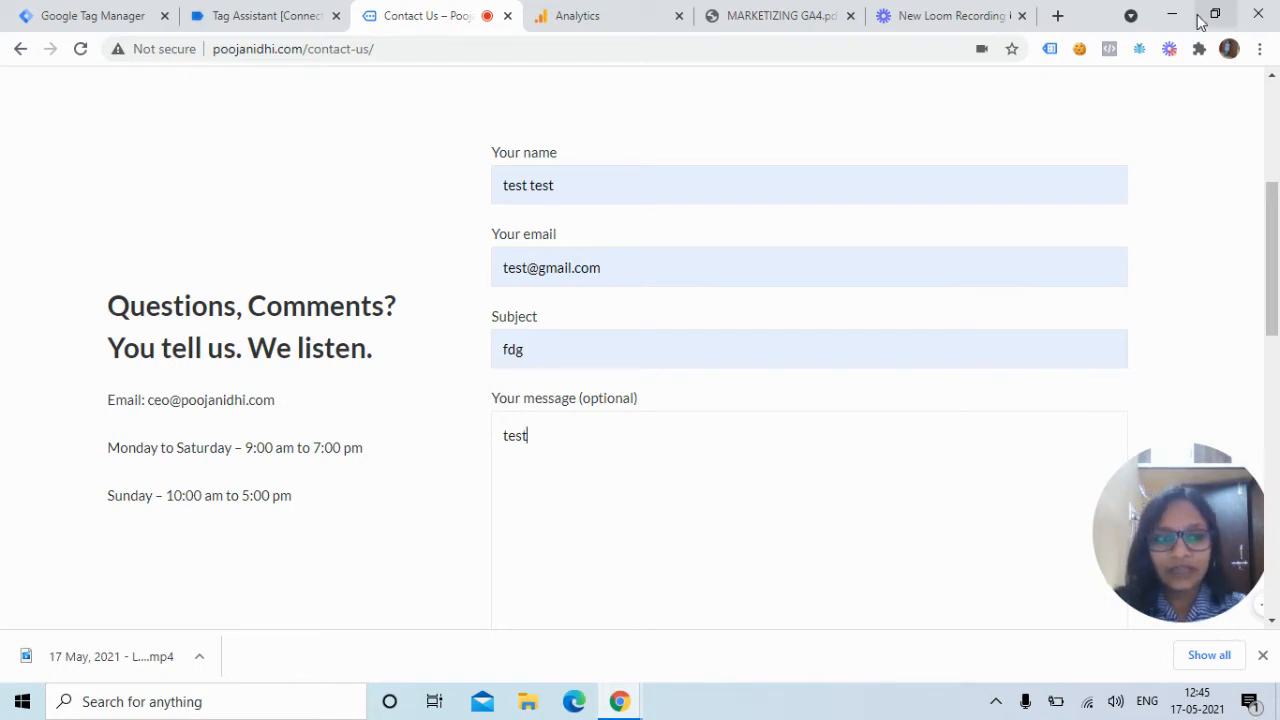
drag(1276, 228, 1278, 280)
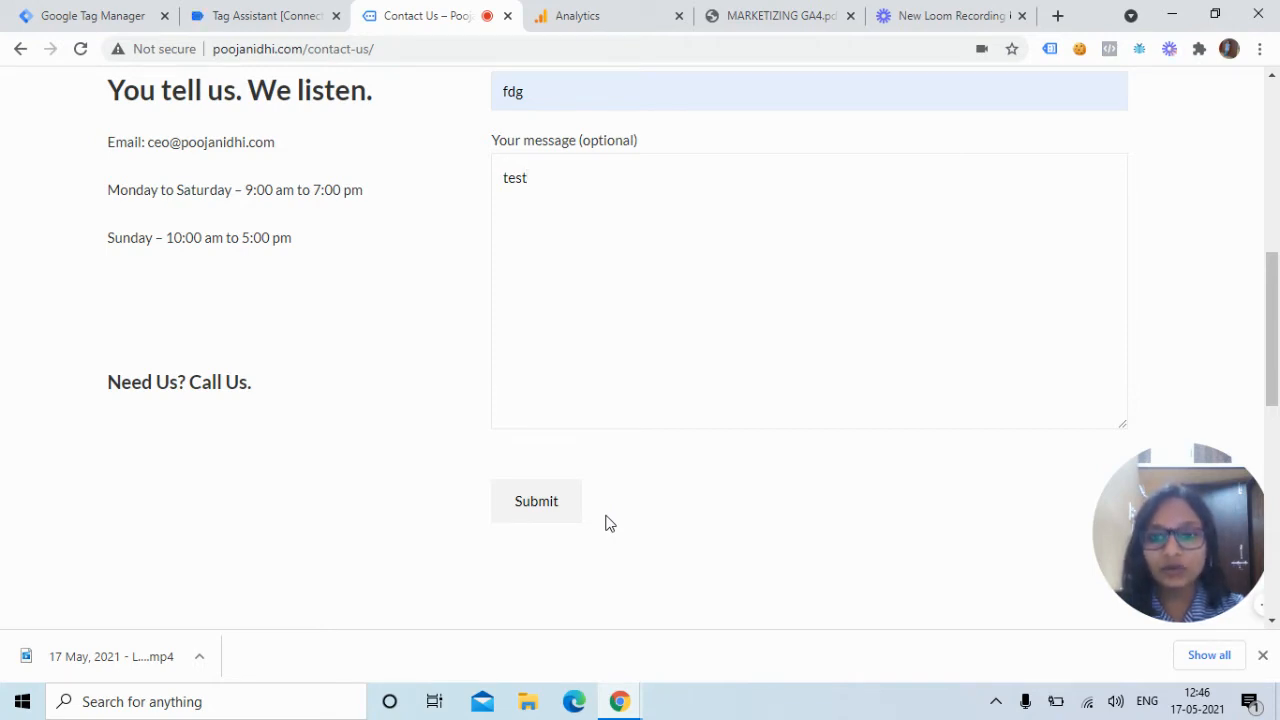
click(538, 513)
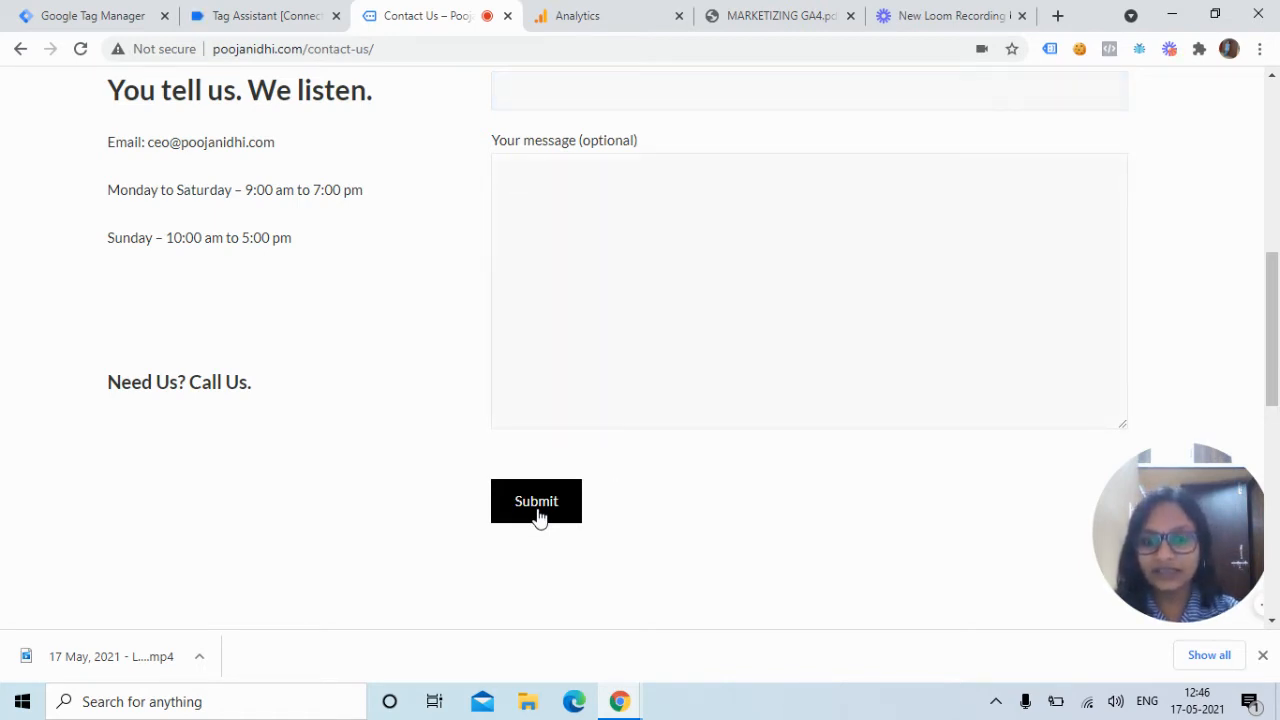
Switch to Tag Assistant, open the contact form submission event and copy its name, gtm4wp.contactForm7Submitted
click(322, 12)
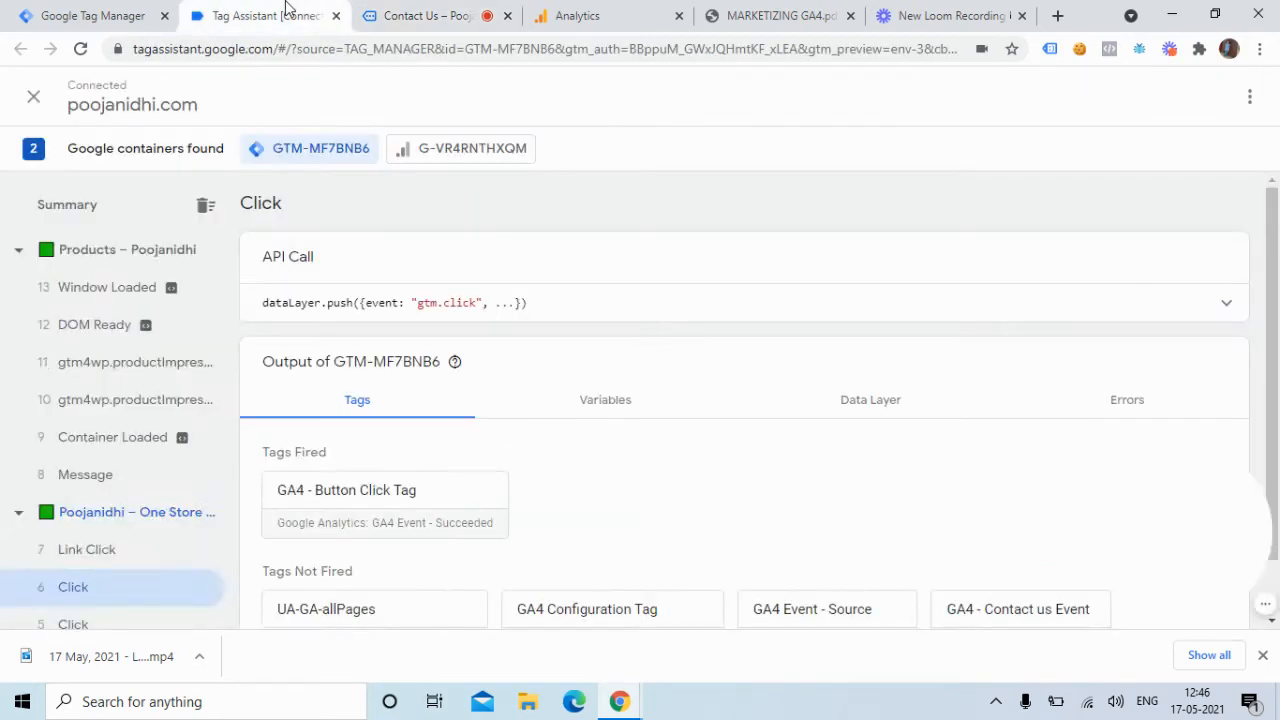
click(143, 290)
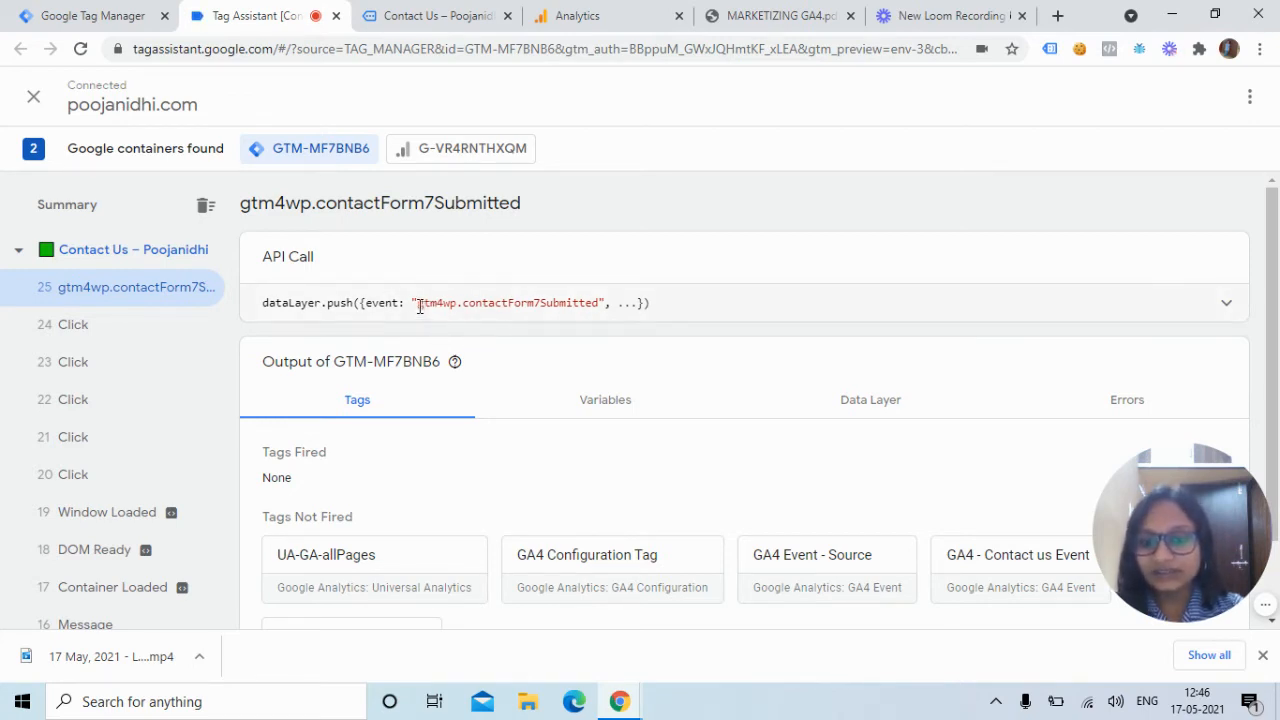
drag(416, 303, 594, 307)
key(ctrl+c)
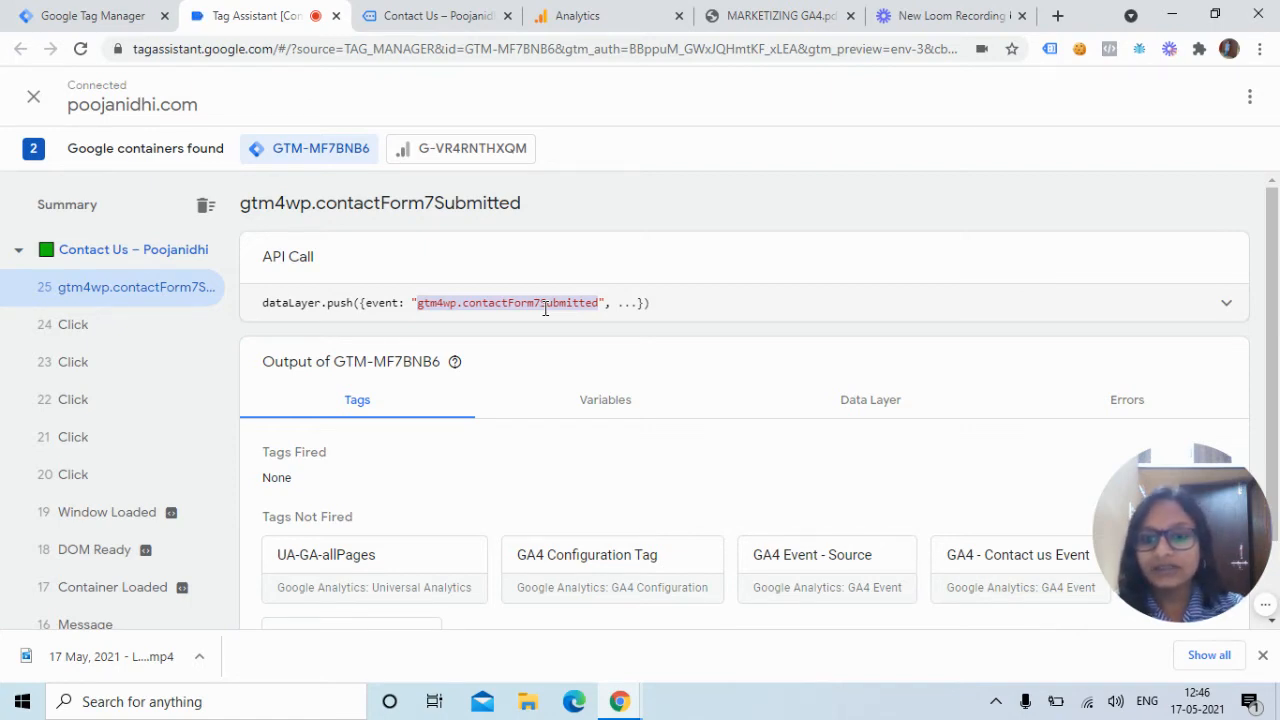
Return to Google Tag Manager and create a new trigger of the Custom Event type
click(86, 22)
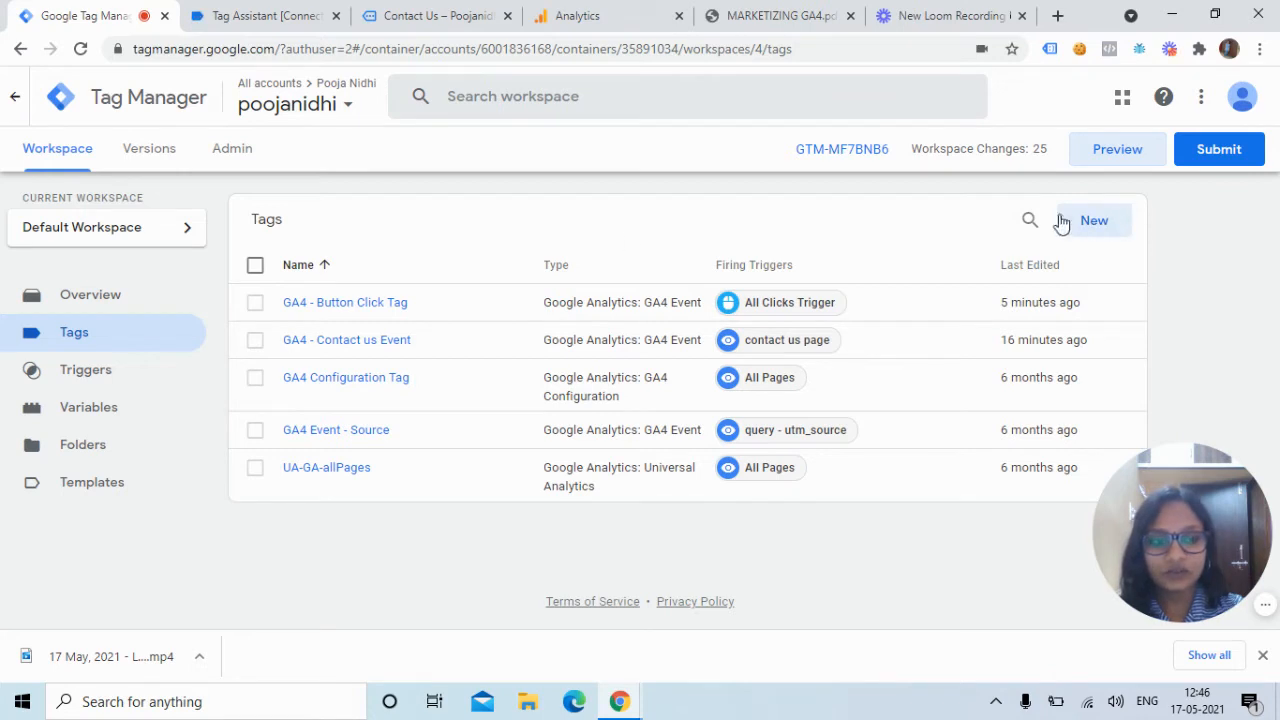
click(112, 388)
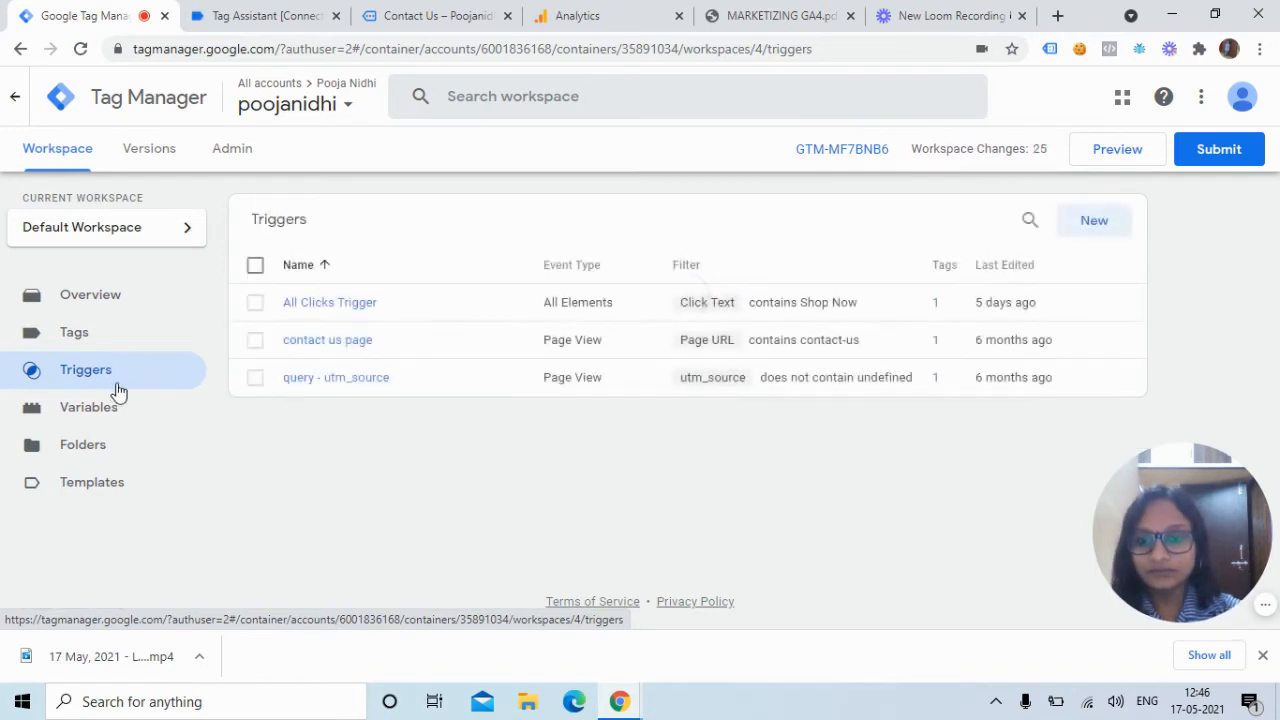
click(1101, 227)
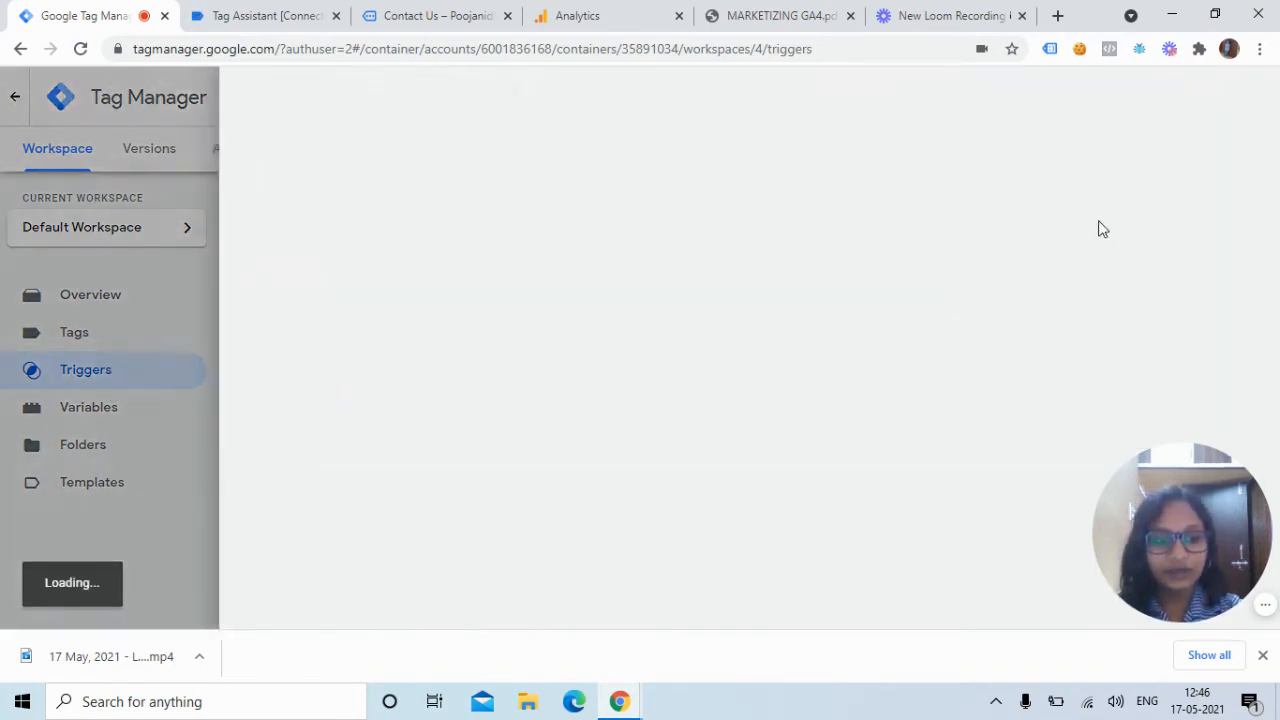
click(886, 316)
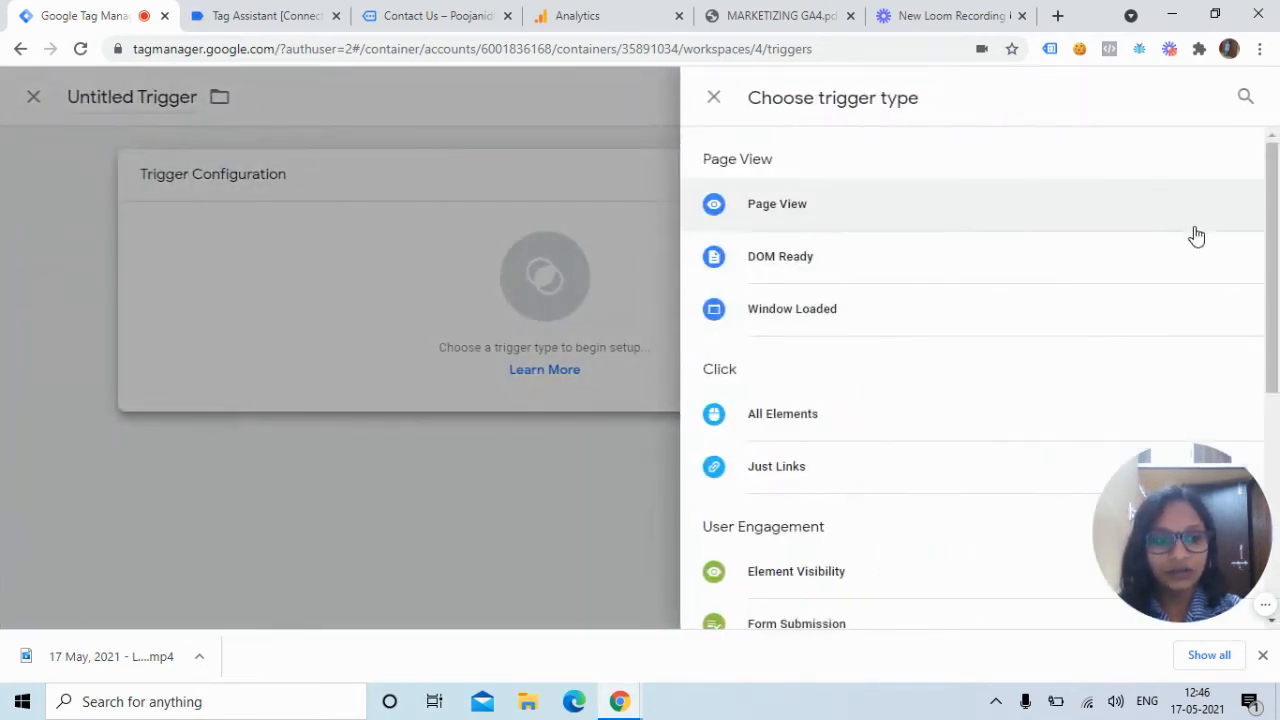
drag(1278, 255, 1275, 468)
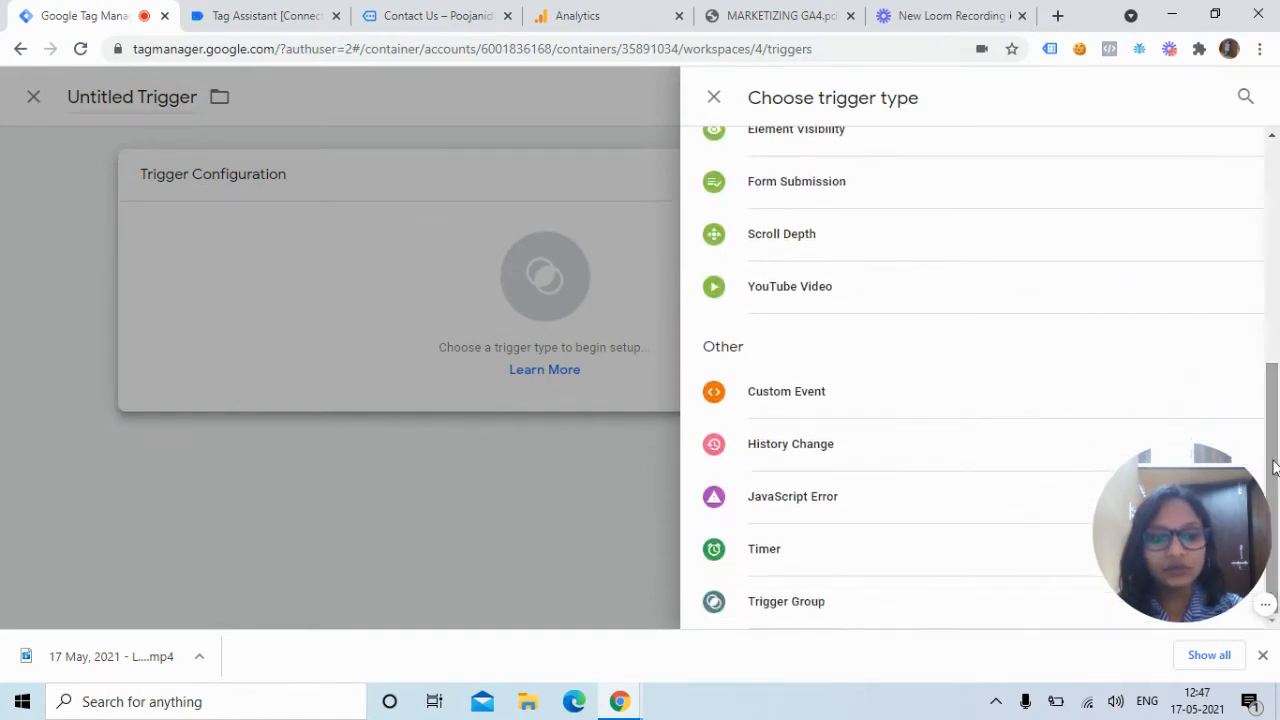
click(810, 398)
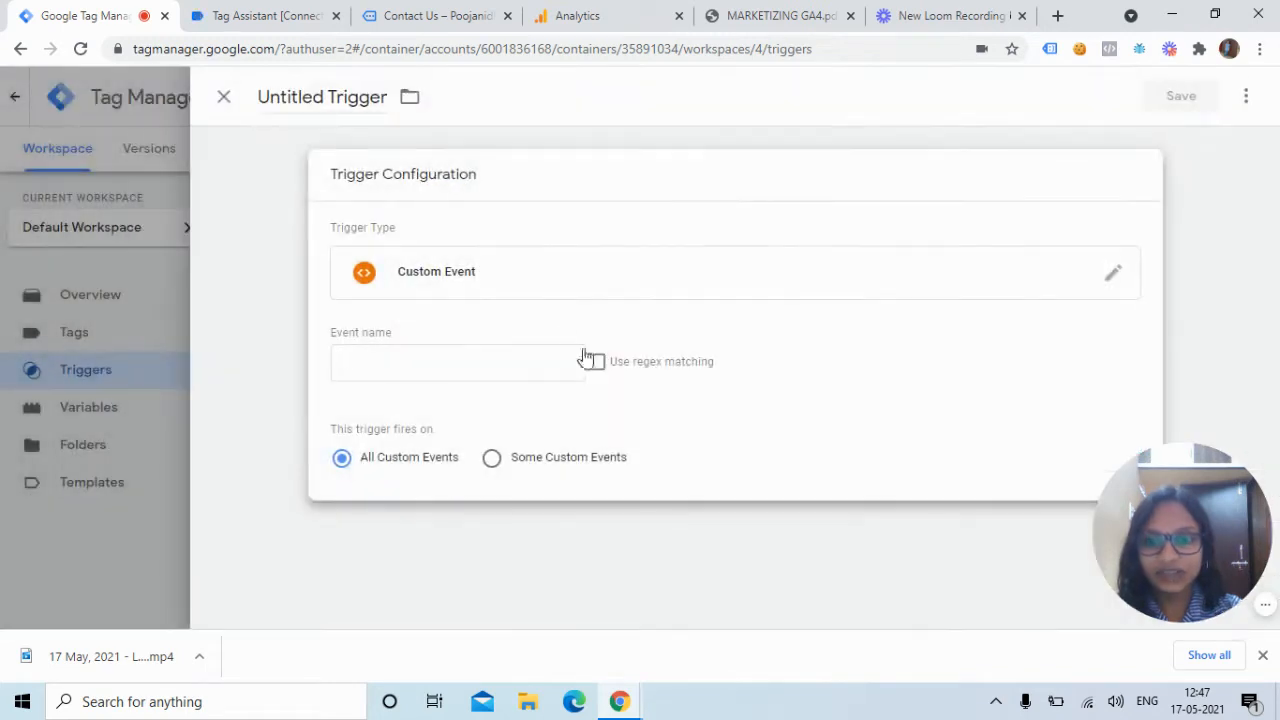
Enter the copied gtm4wp.contactForm7Submitted as the trigger's event name and enable regex matching
click(474, 376)
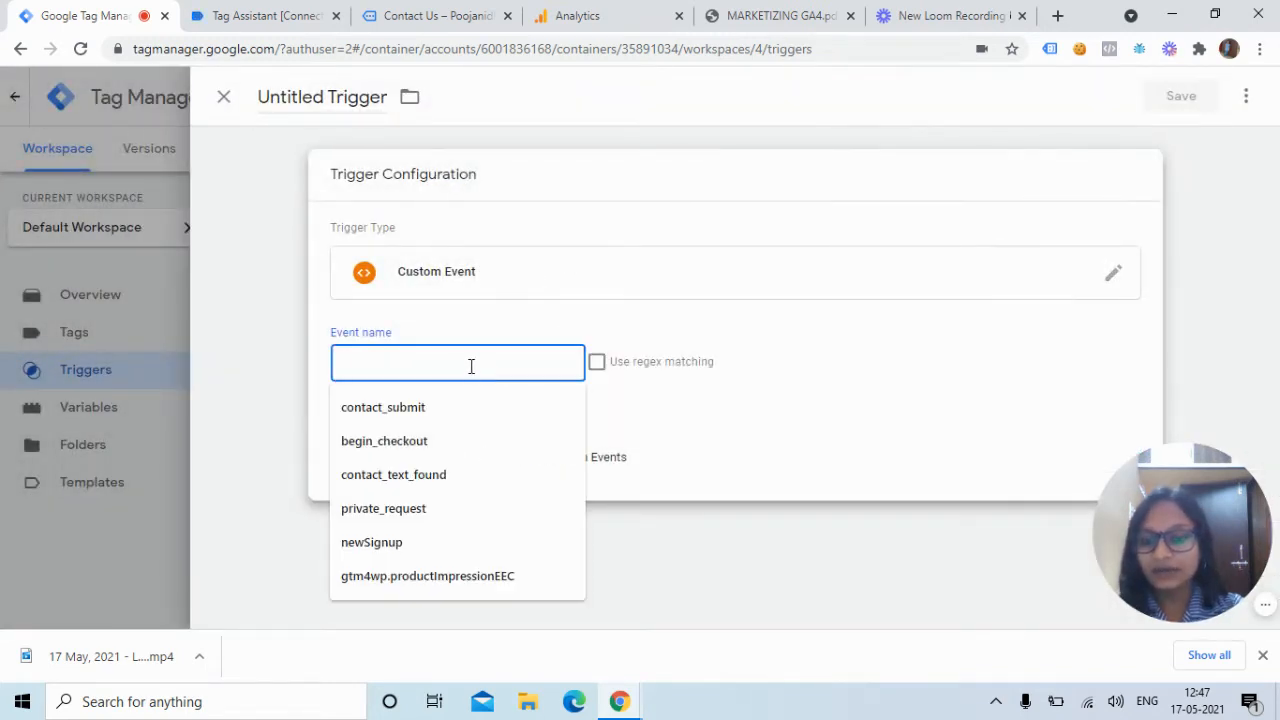
click(250, 14)
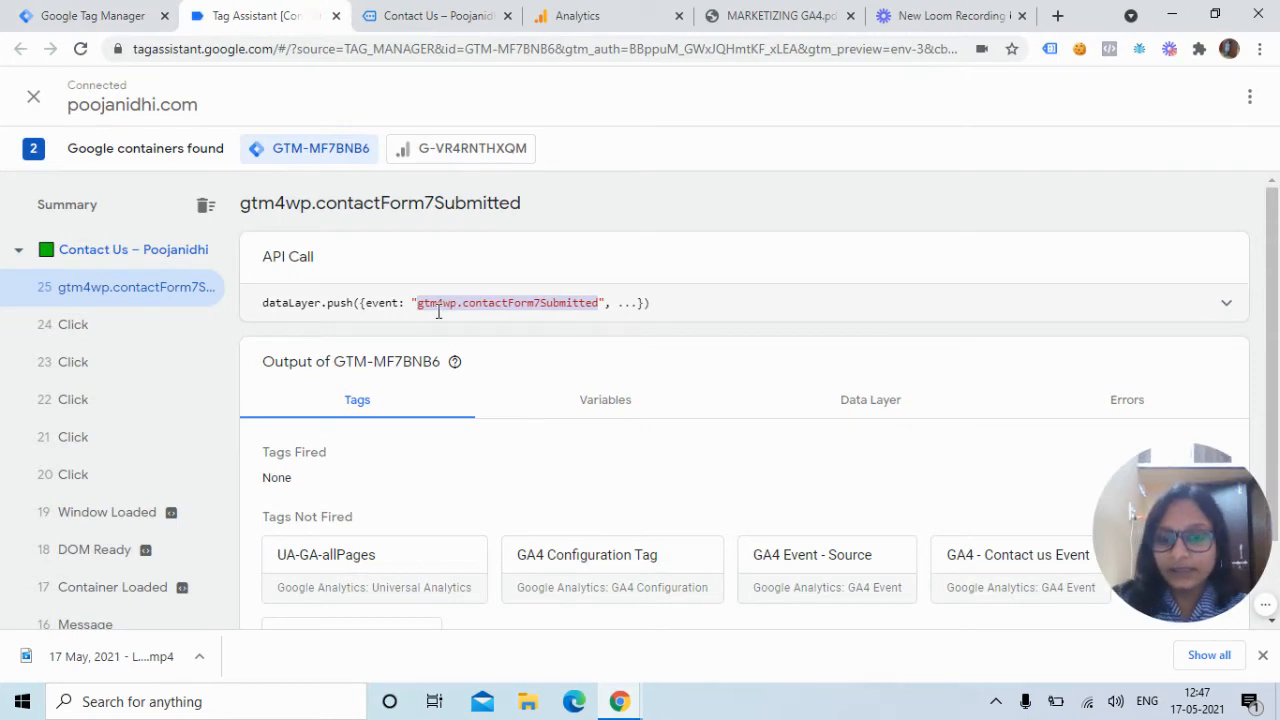
click(110, 16)
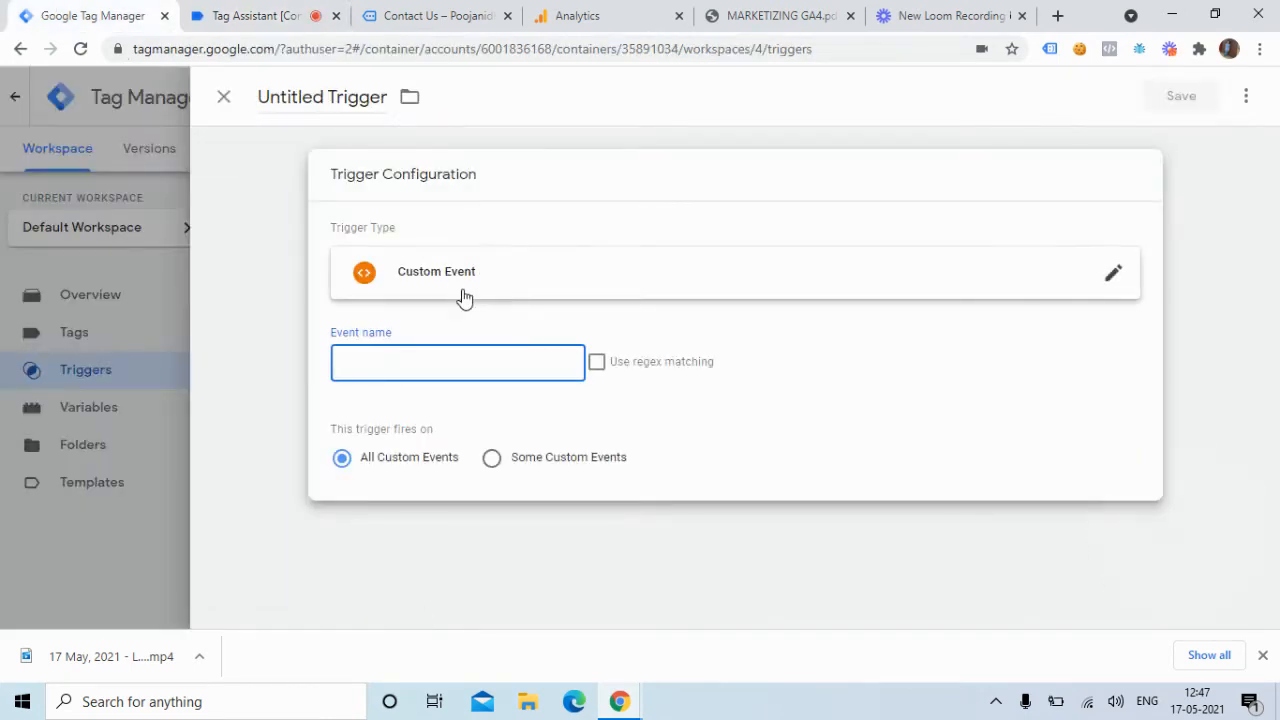
key(ctrl+v)
click(595, 366)
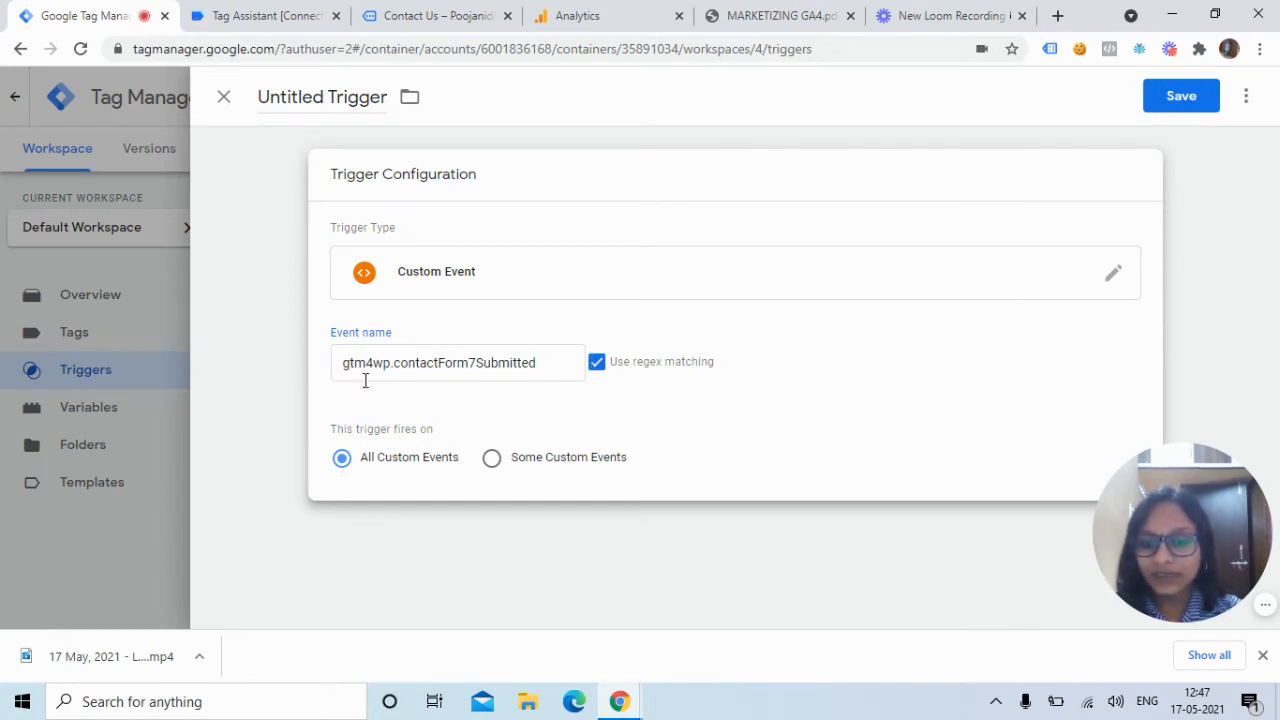
Limit the trigger to some custom events and choose Page Path as the condition's variable
click(492, 460)
click(556, 533)
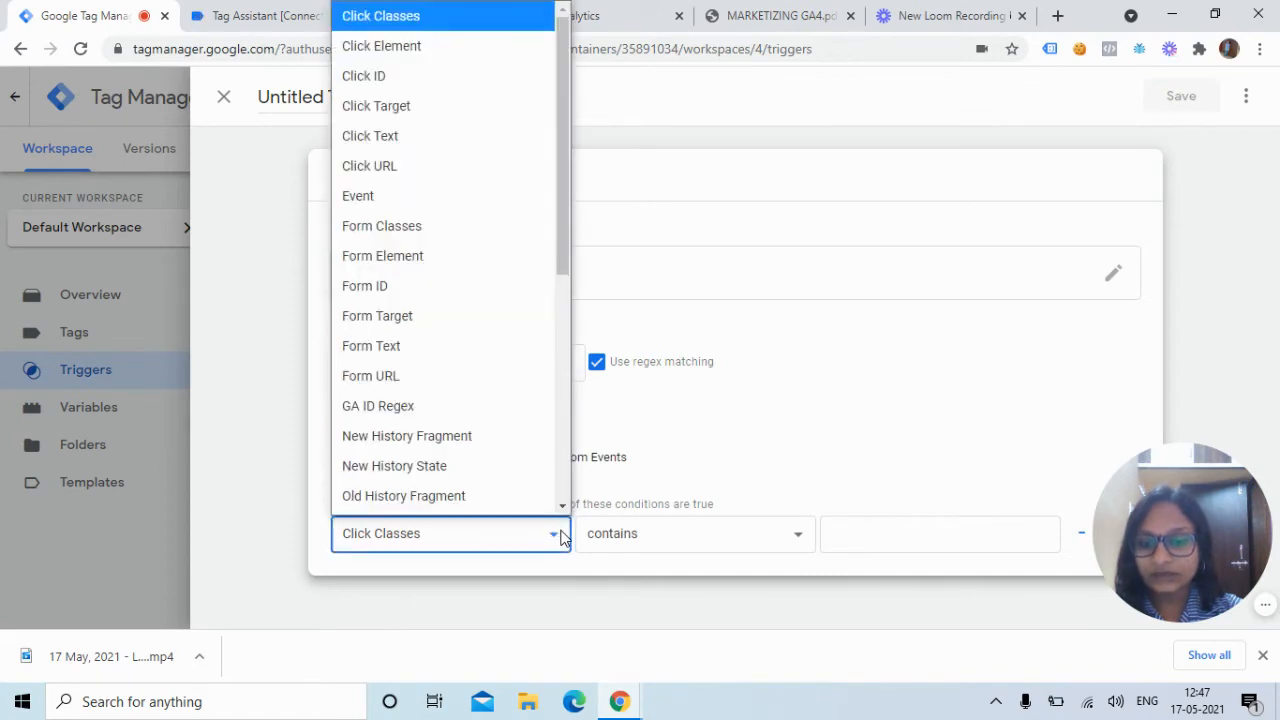
key(p)
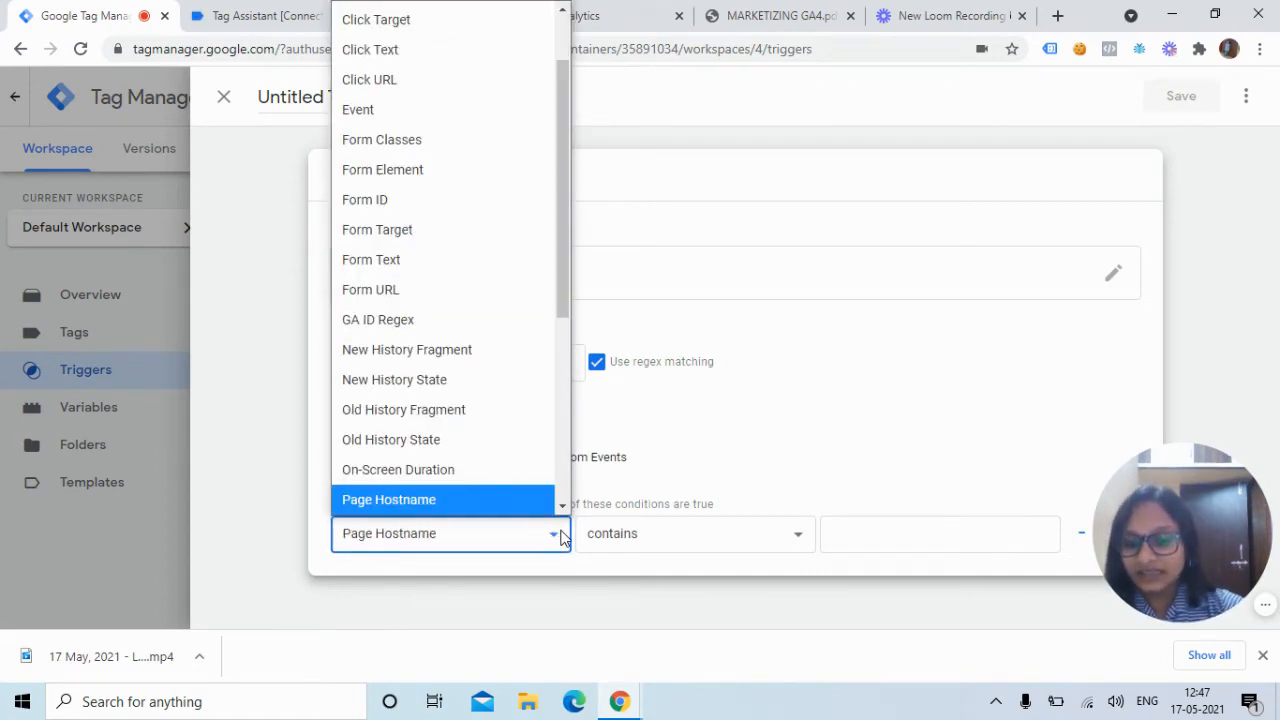
scroll(567, 509, down, 1)
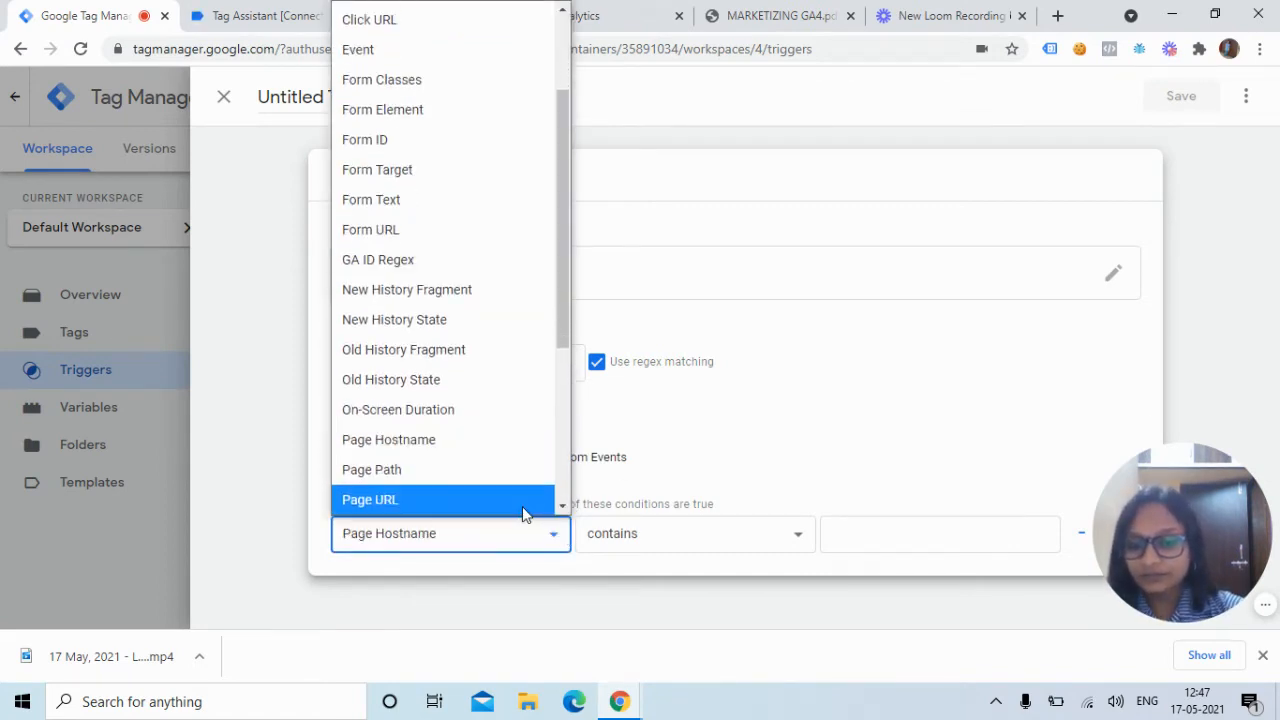
click(523, 503)
click(545, 527)
scroll(509, 477, down, 1)
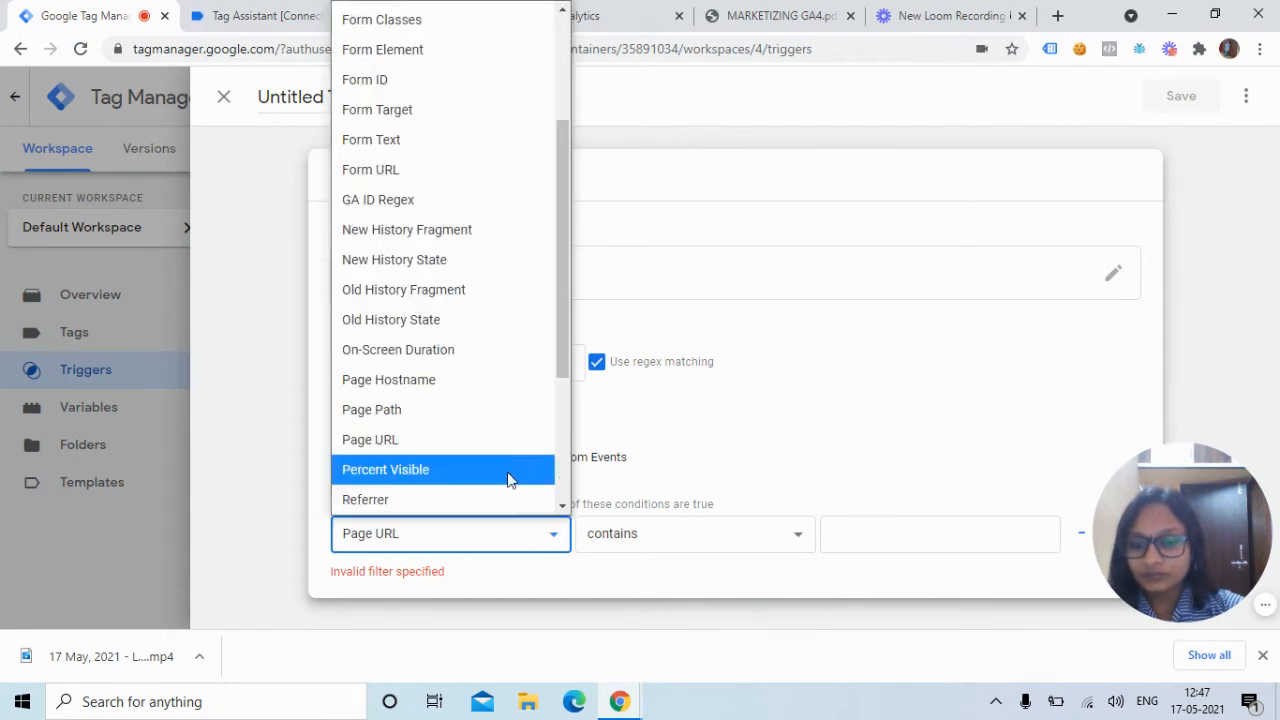
click(503, 412)
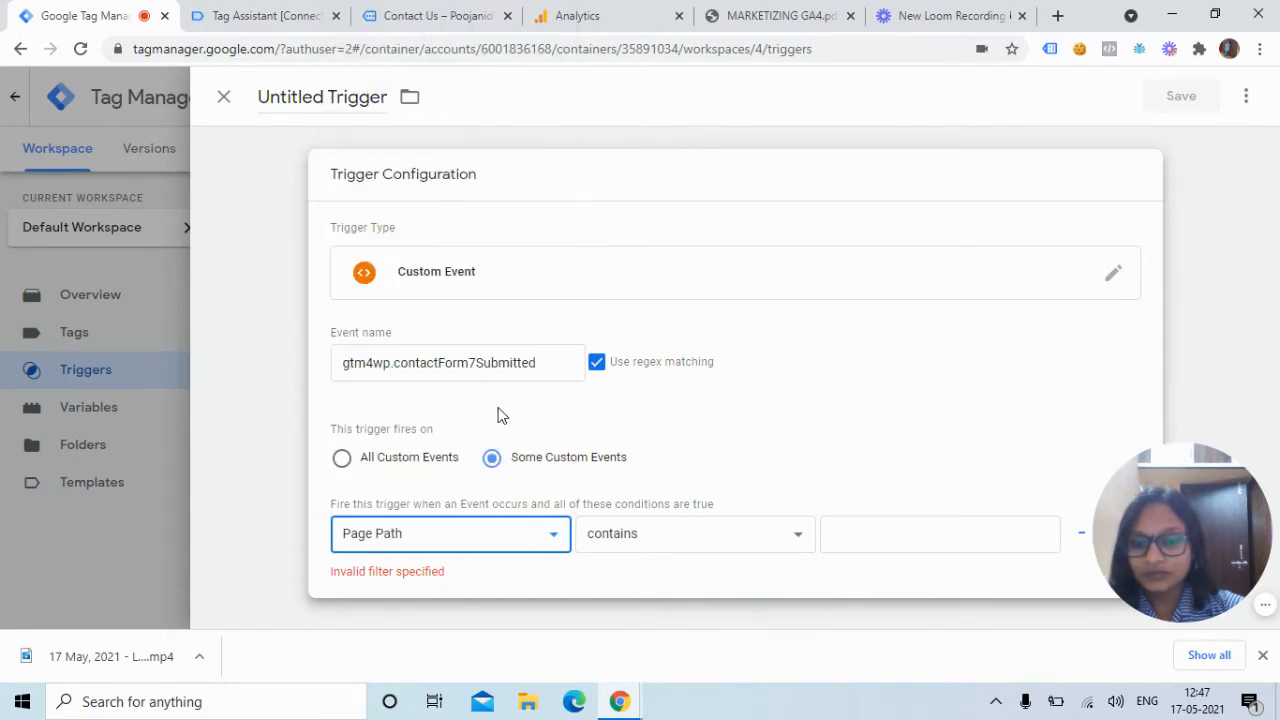
Copy the path /contact-us/ from the Contact Us page's address and enter it as the value the Page Path must contain
click(889, 534)
click(362, 14)
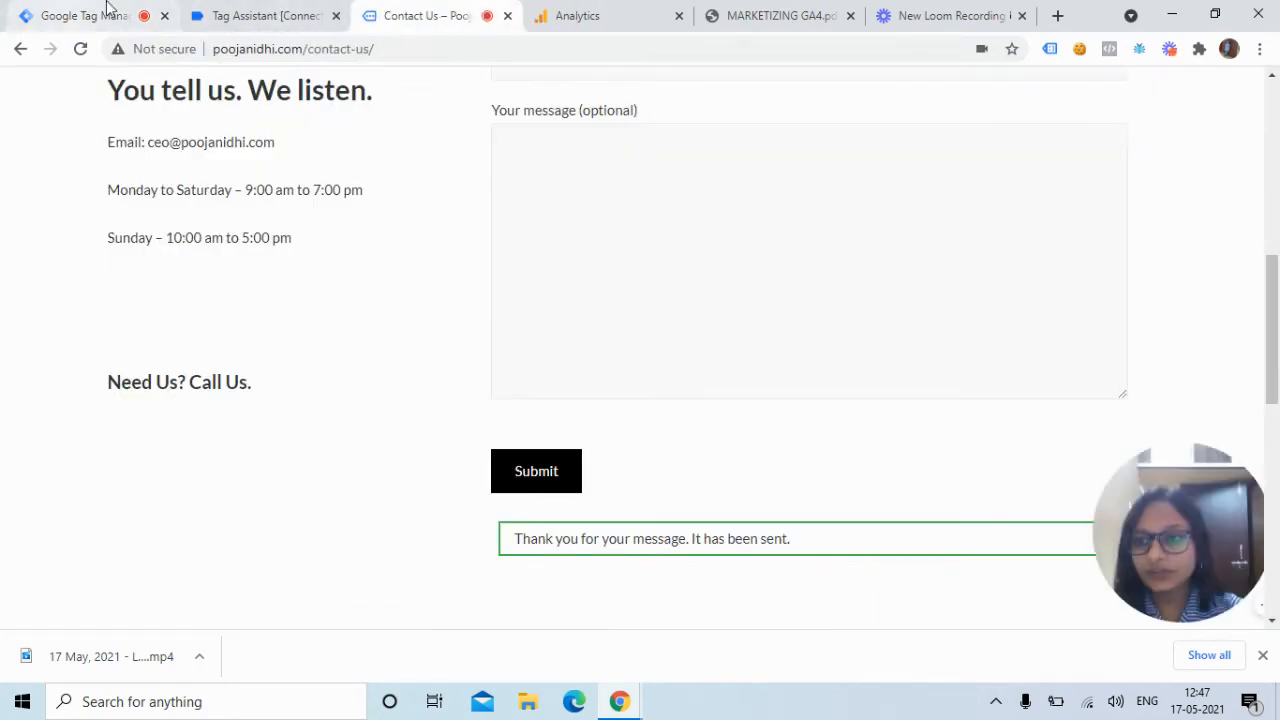
drag(395, 49, 305, 44)
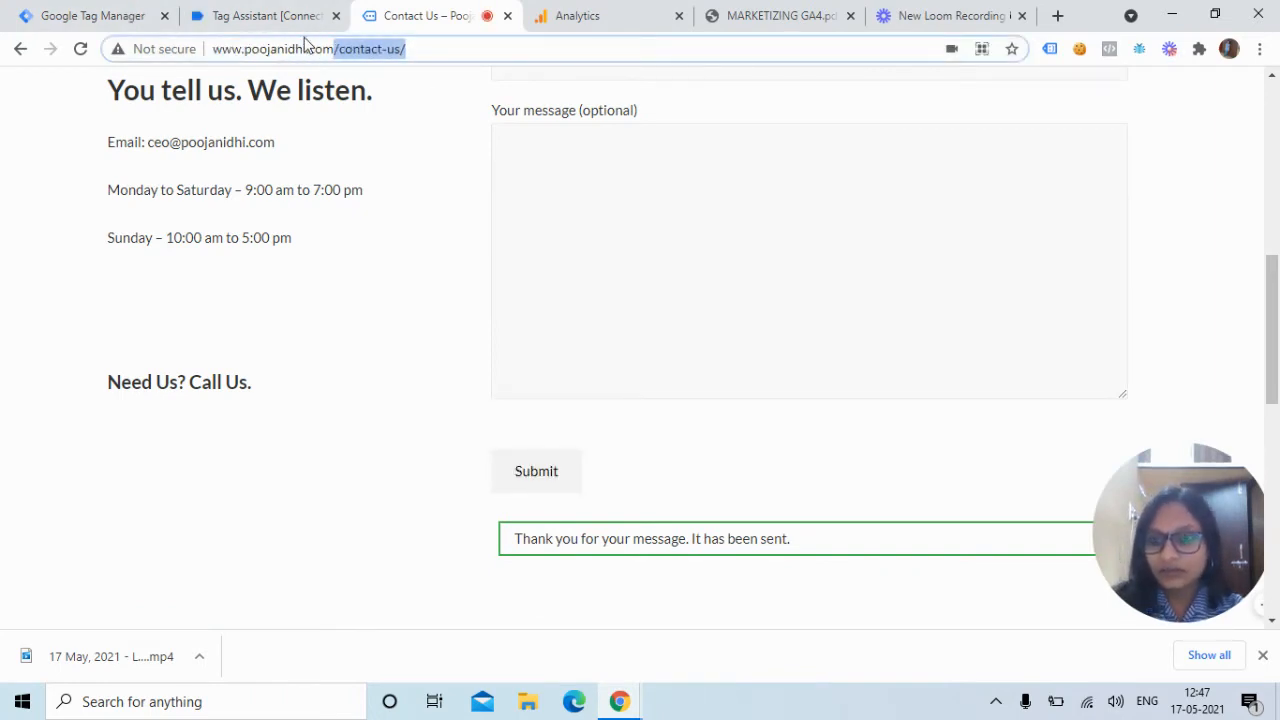
key(ctrl+c)
click(90, 15)
click(914, 550)
key(ctrl+v)
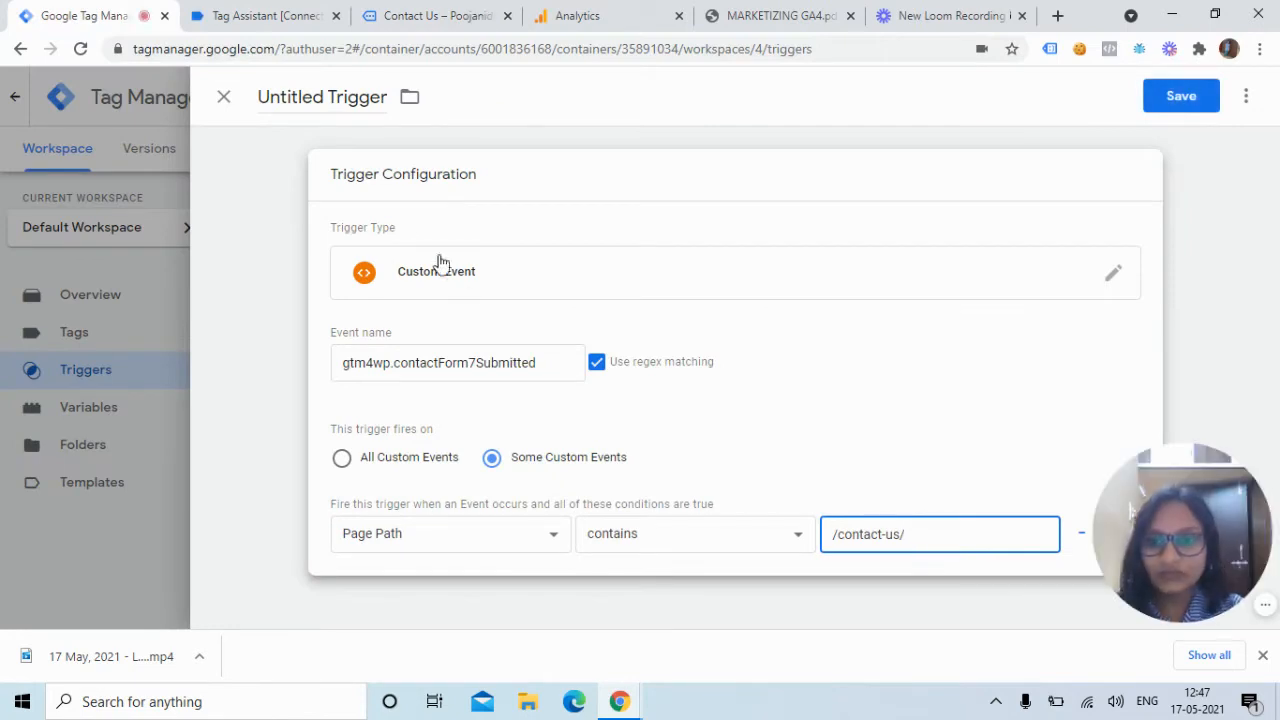
Name the trigger "CE - Form Submit Trigger" and save it
click(333, 96)
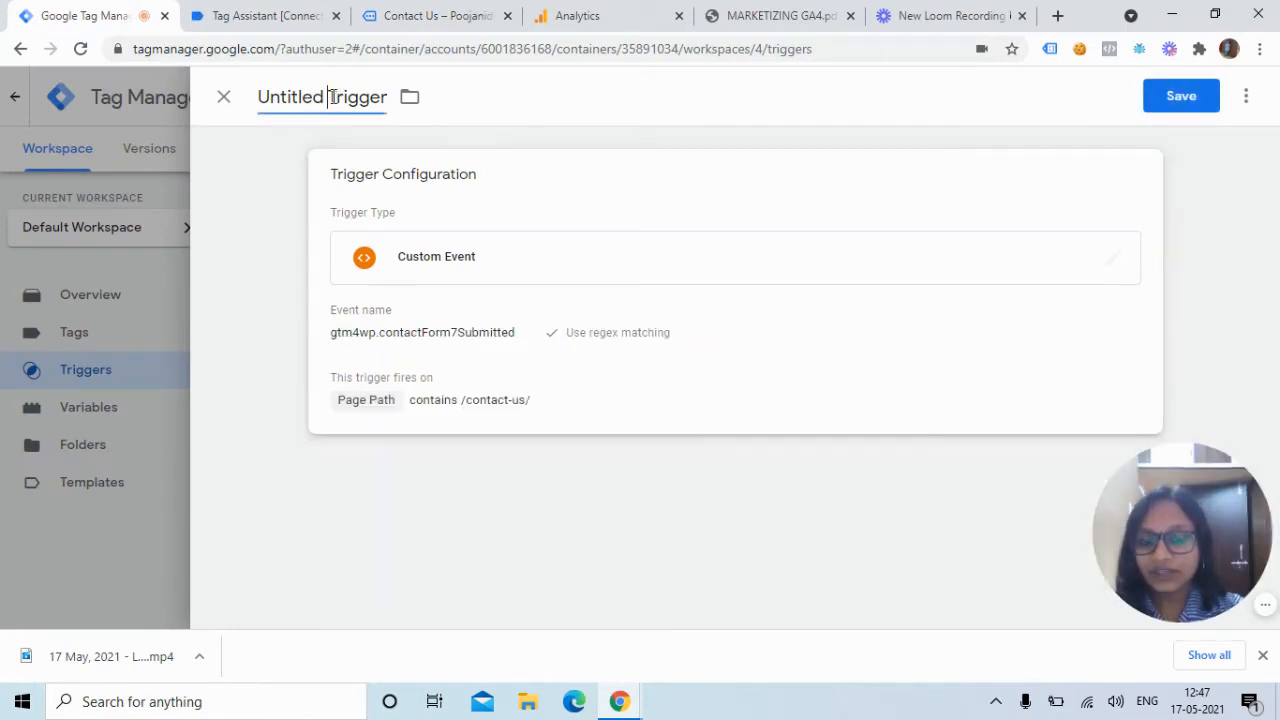
key(BackSpace)
key(BackSpace)
key(BackSpace)
key(BackSpace)
key(BackSpace)
key(BackSpace)
key(BackSpace)
key(BackSpace)
key(BackSpace)
text(Form)
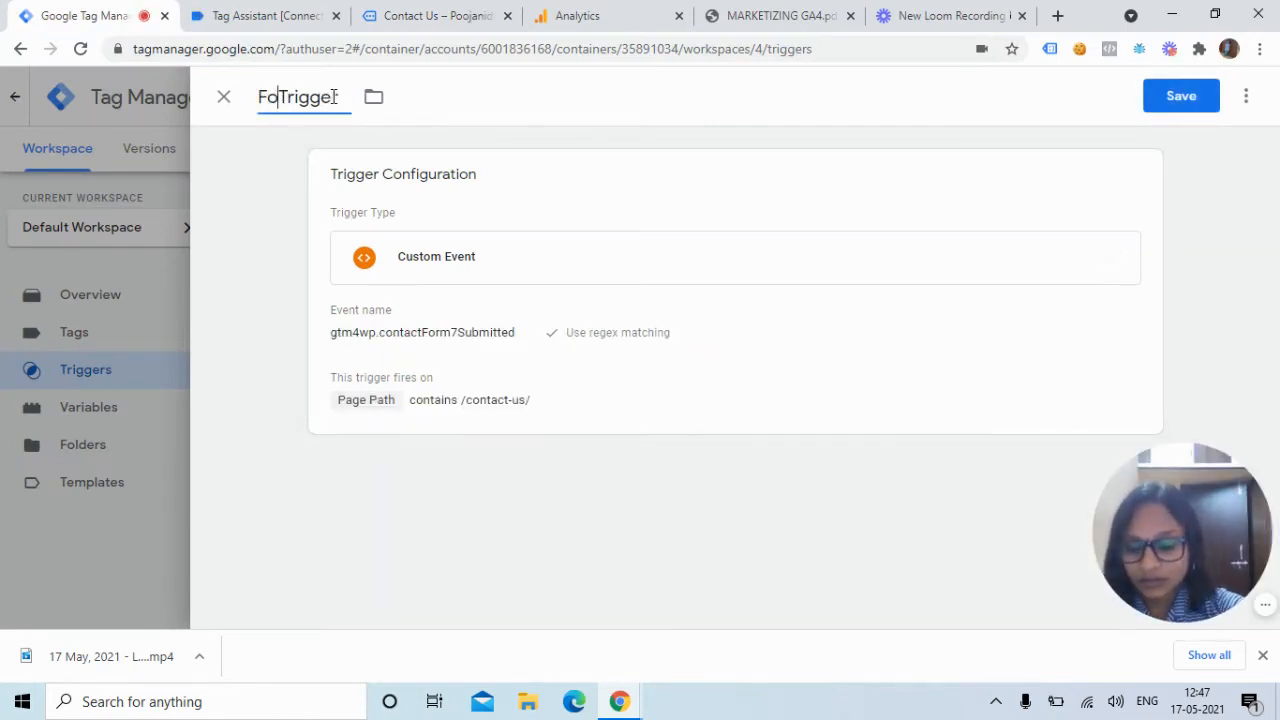
key(BackSpace)
key(BackSpace)
key(BackSpace)
key(BackSpace)
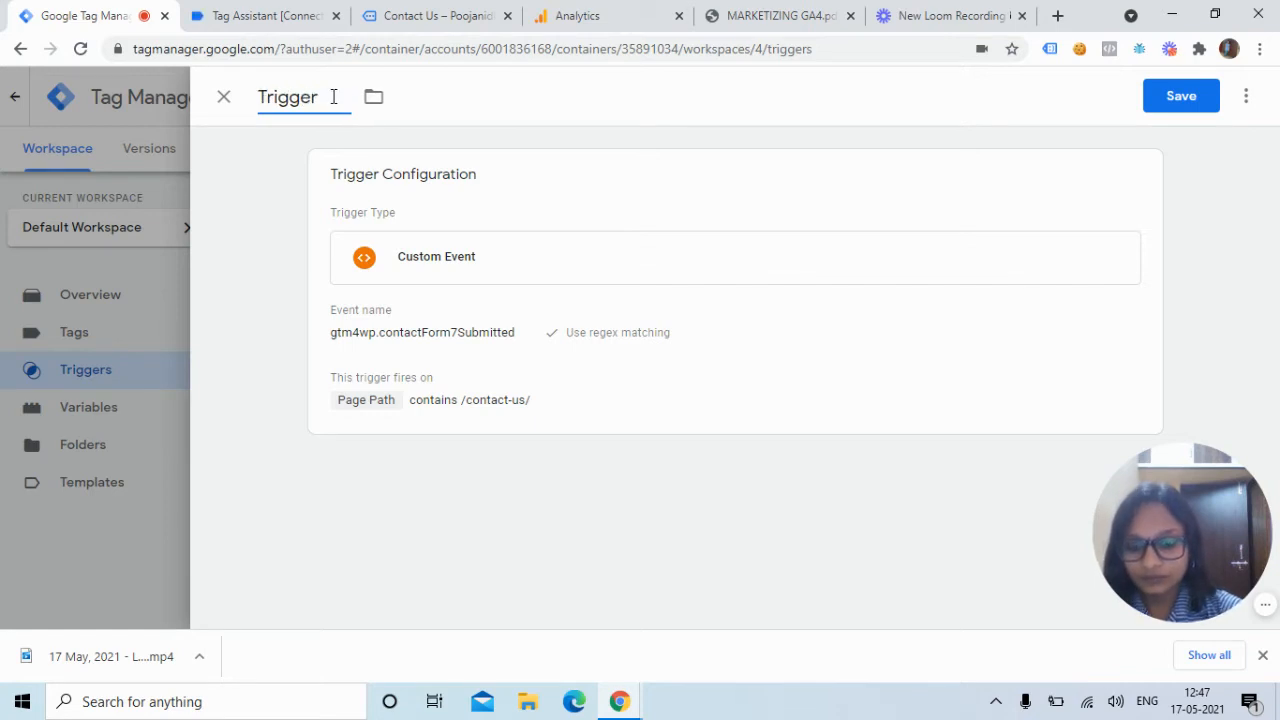
text(CE)
text(  - )
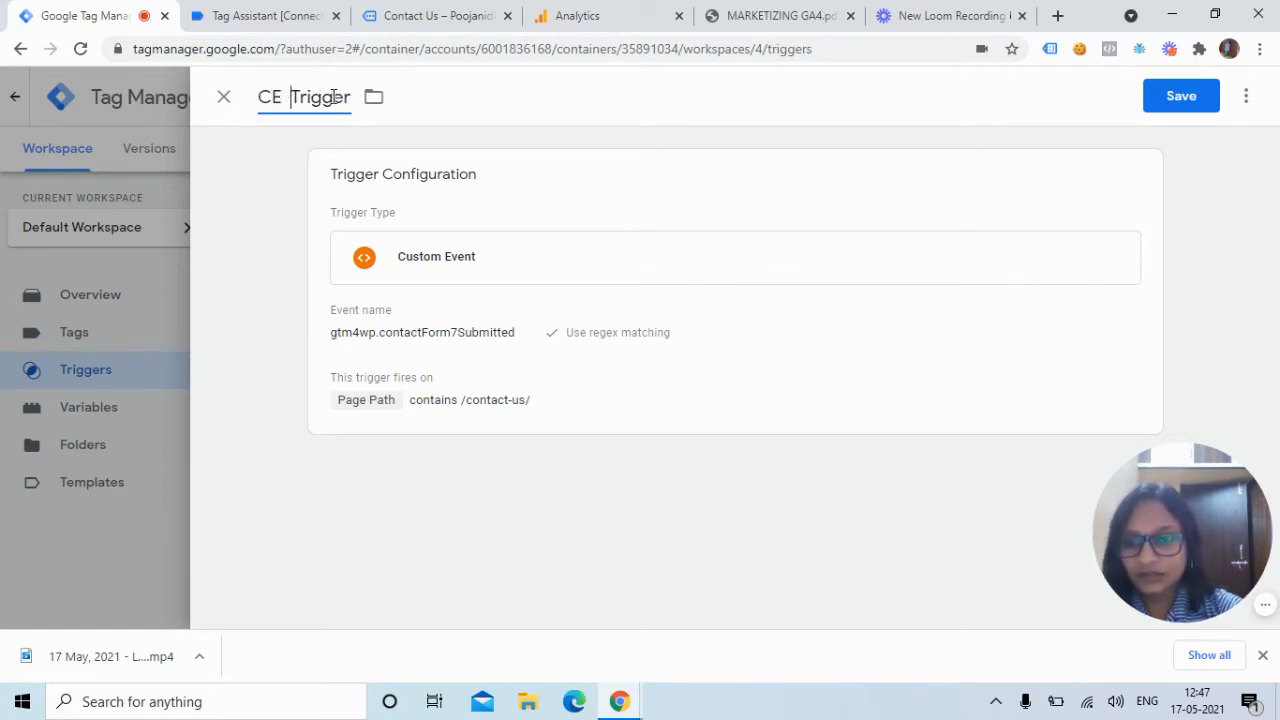
text(Form Sub)
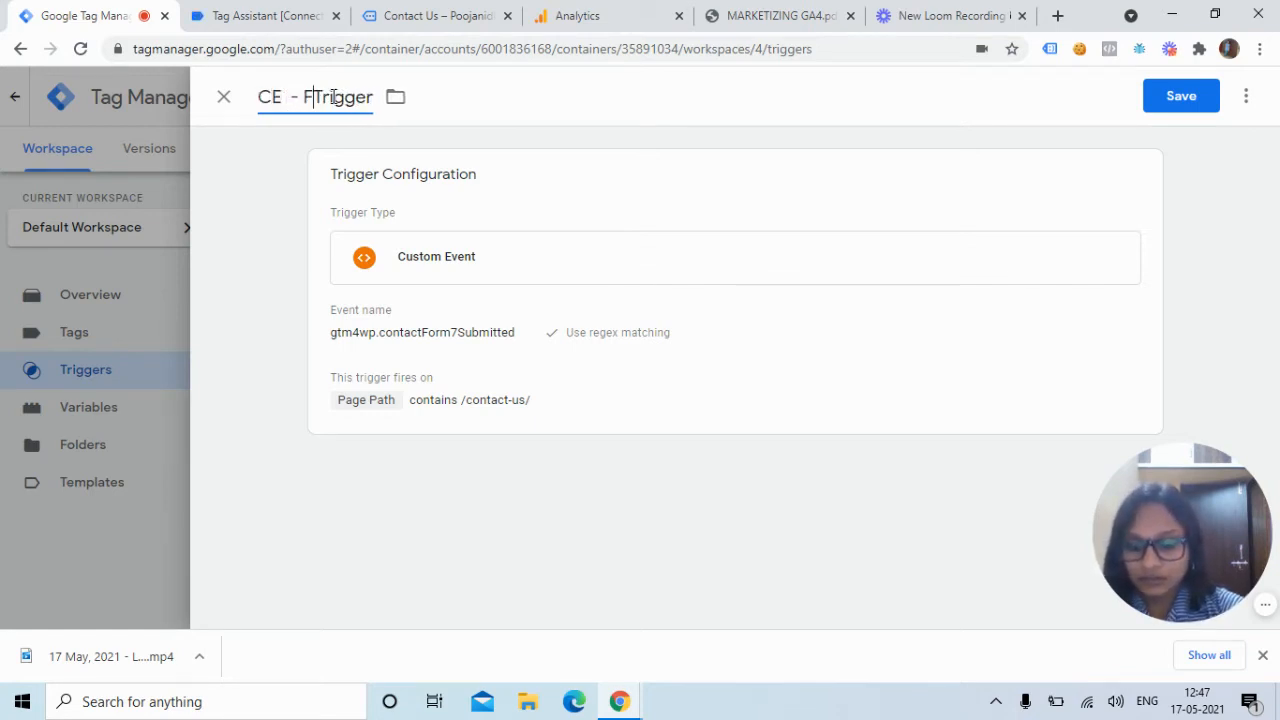
text(mit)
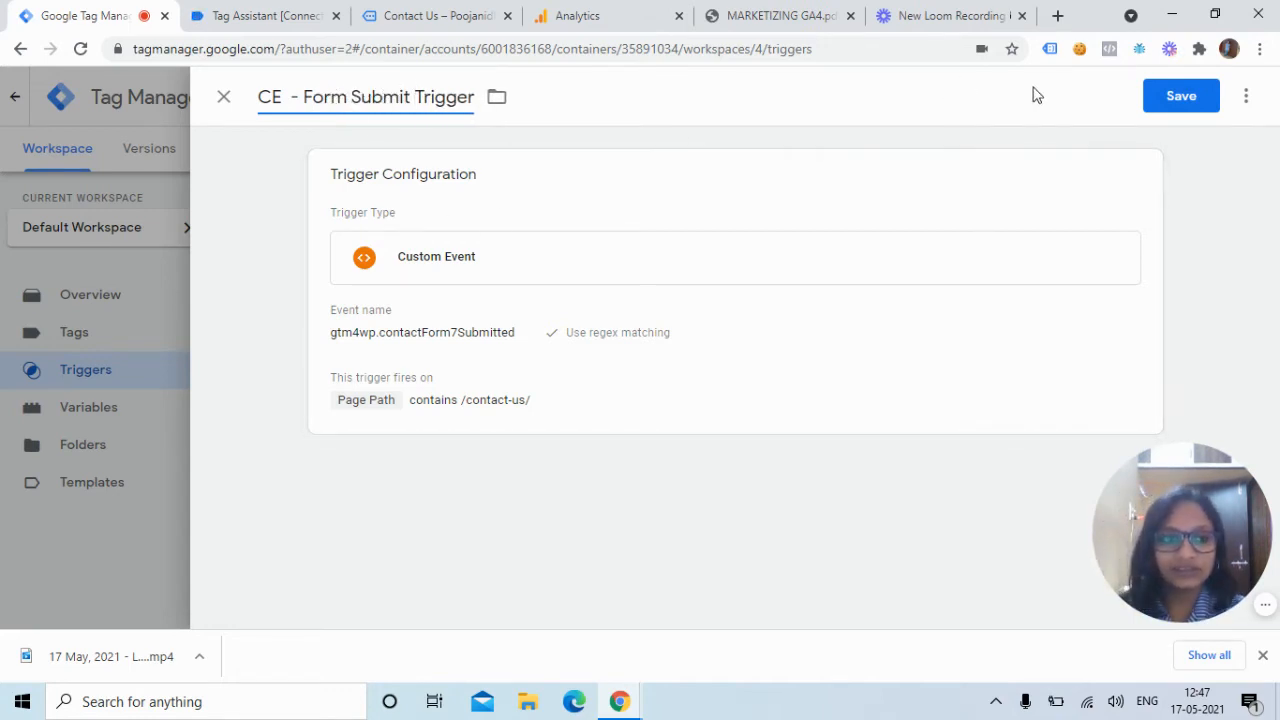
click(1180, 98)
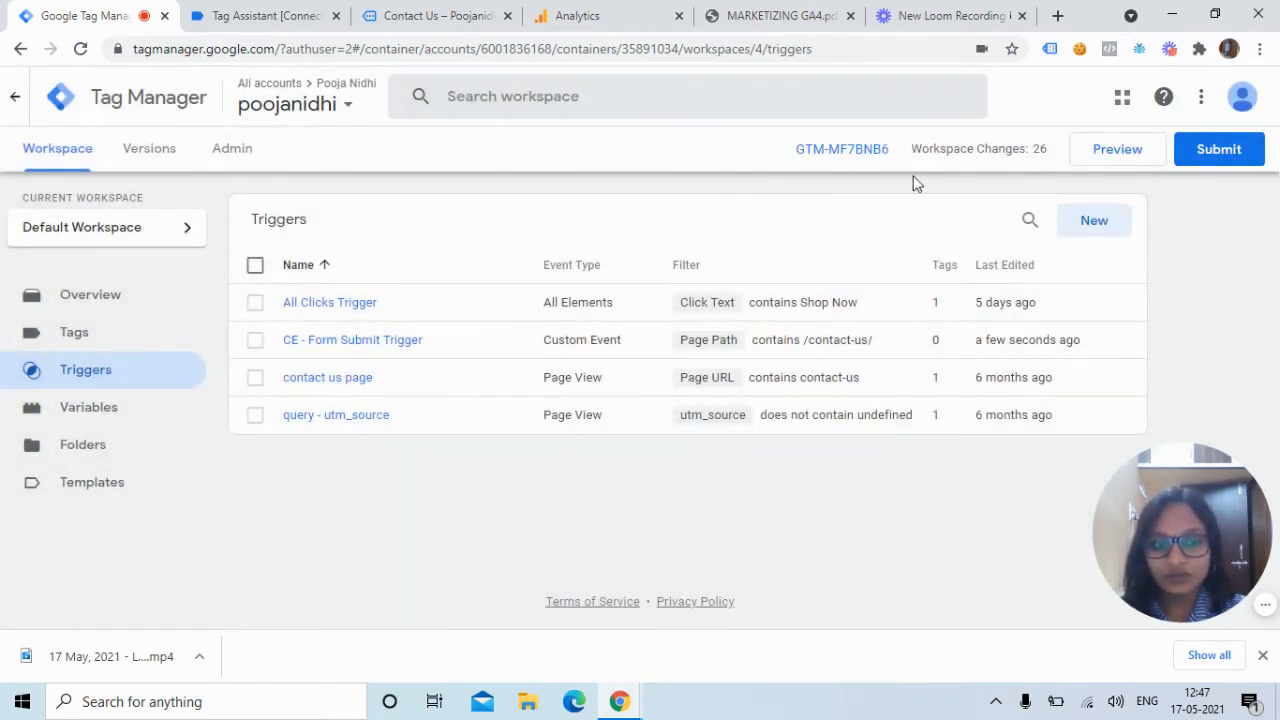
Create a new tag of the type Google Analytics: GA4 Event
click(62, 331)
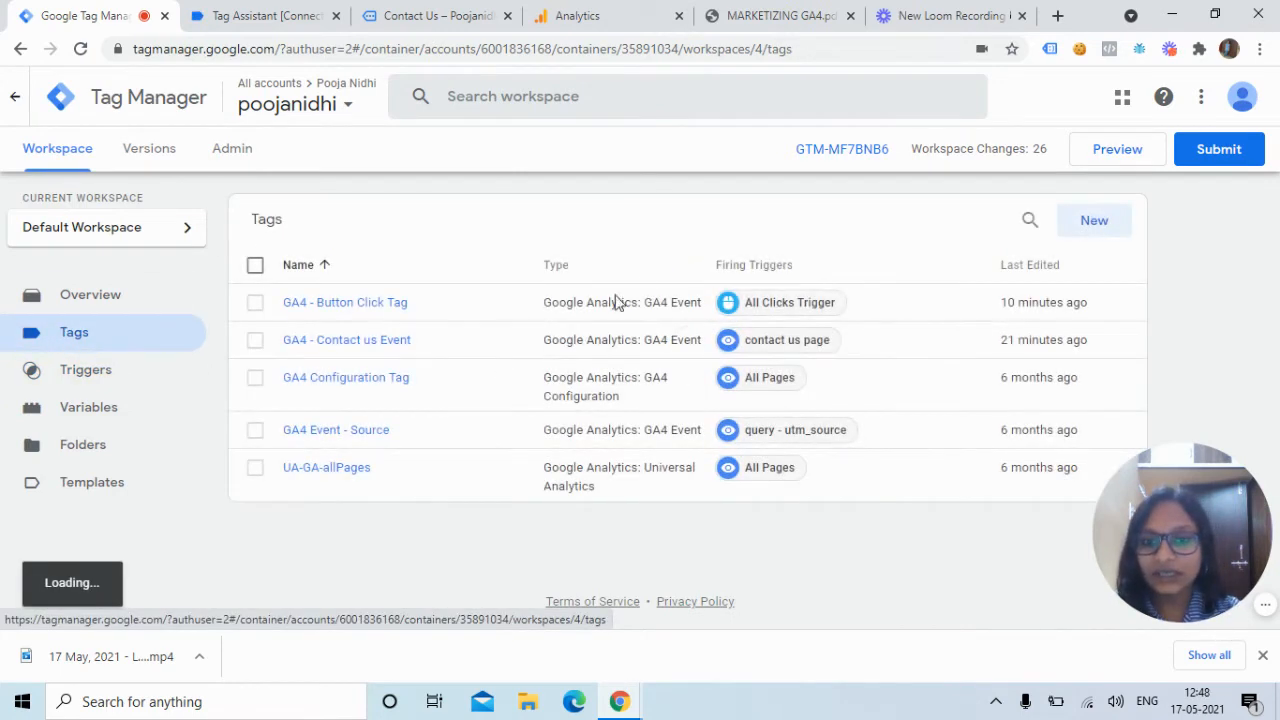
click(1082, 229)
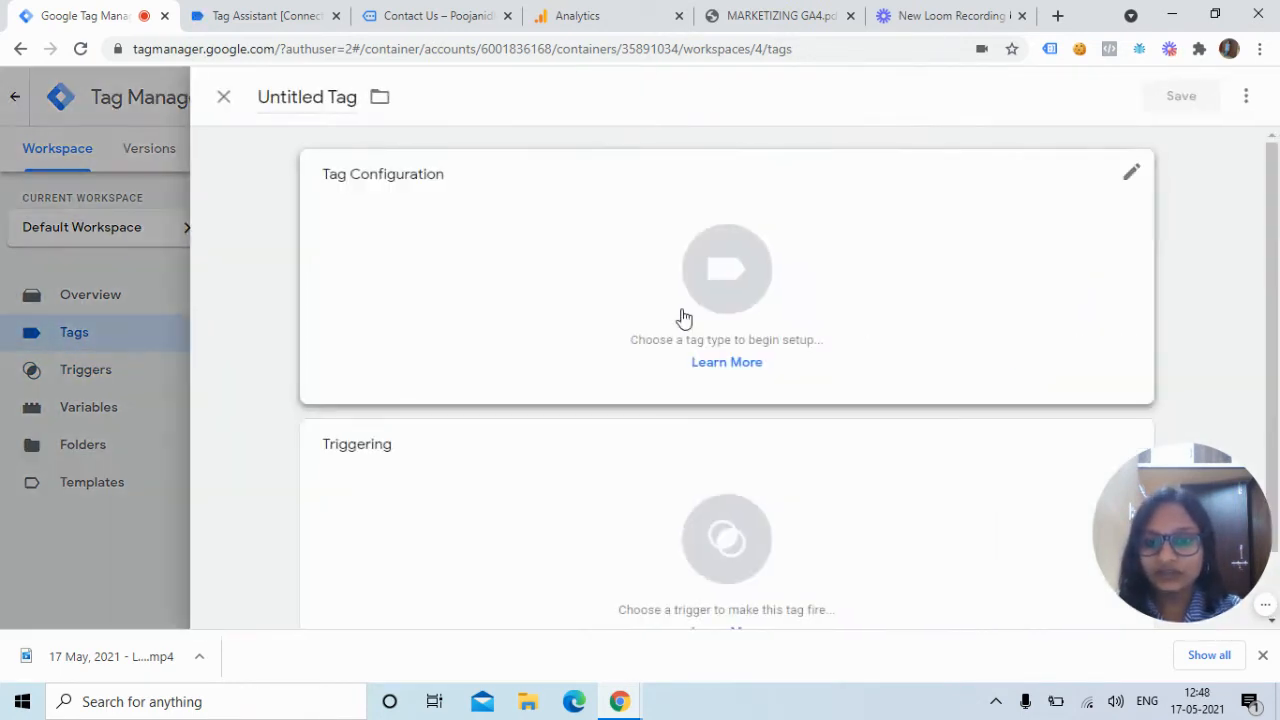
click(622, 297)
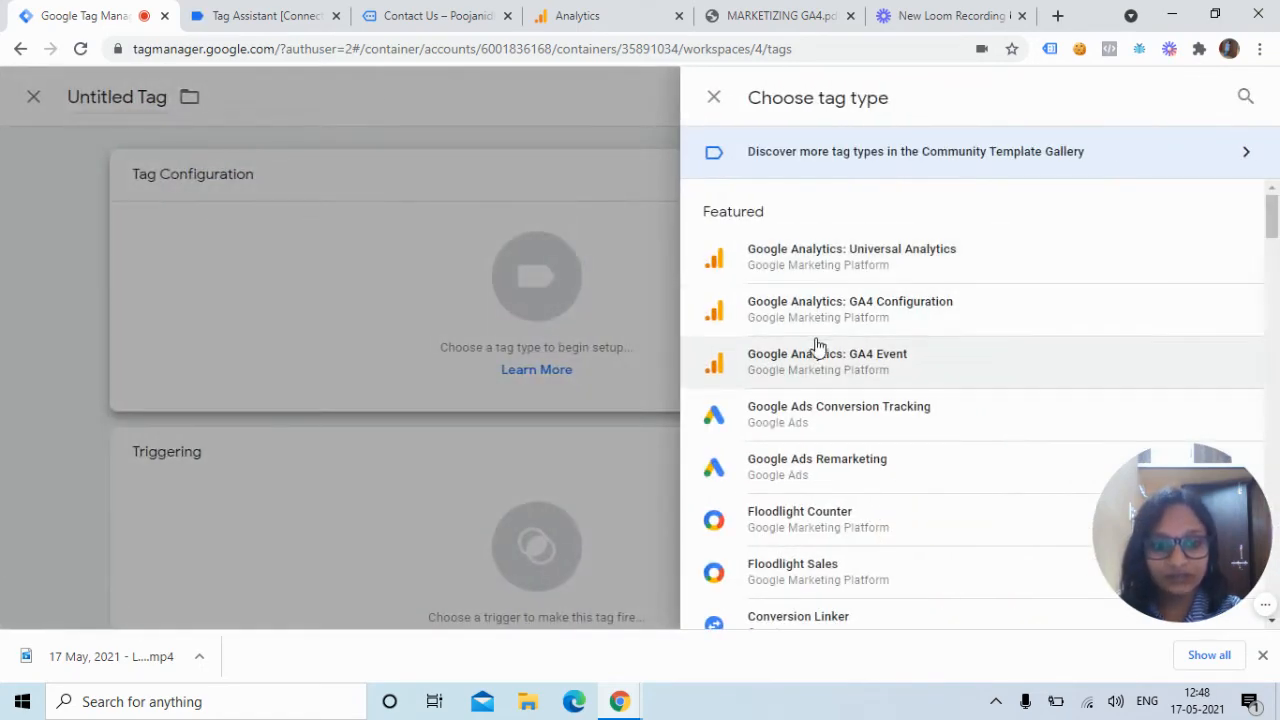
click(829, 360)
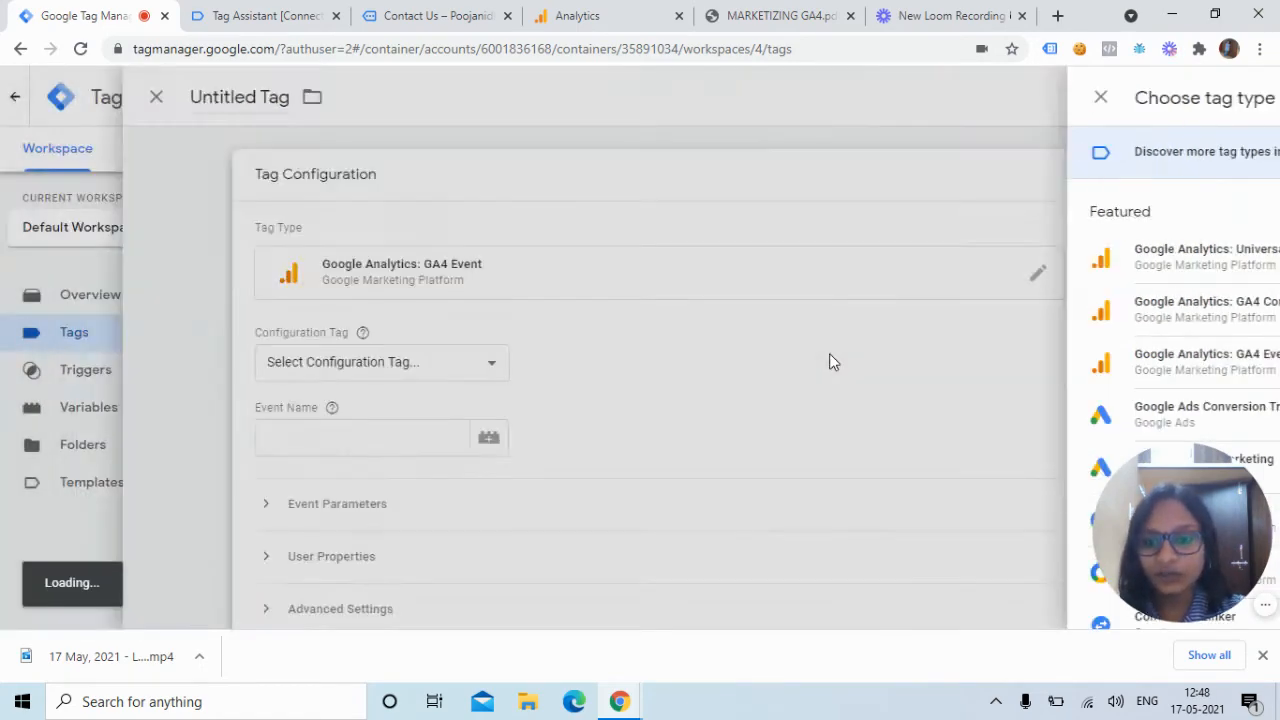
Link the new tag to the GA4 Configuration Tag and set its event name to generate_lead
click(483, 364)
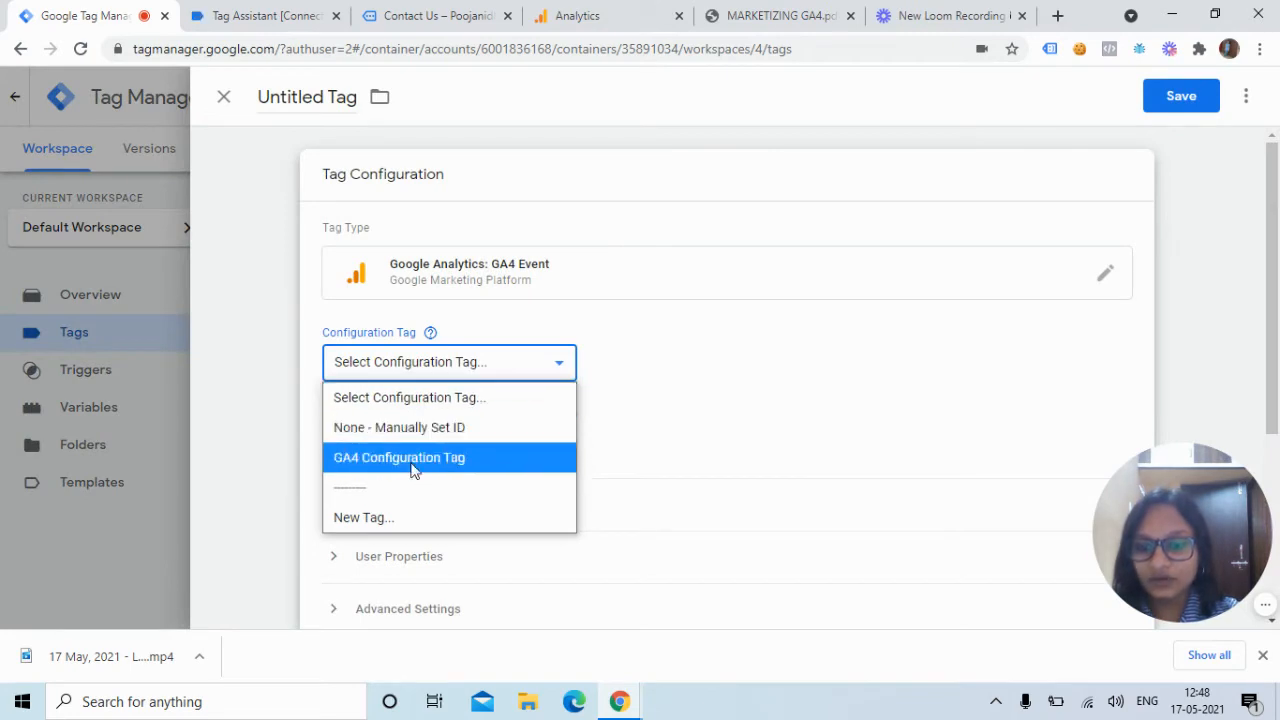
click(414, 460)
click(409, 439)
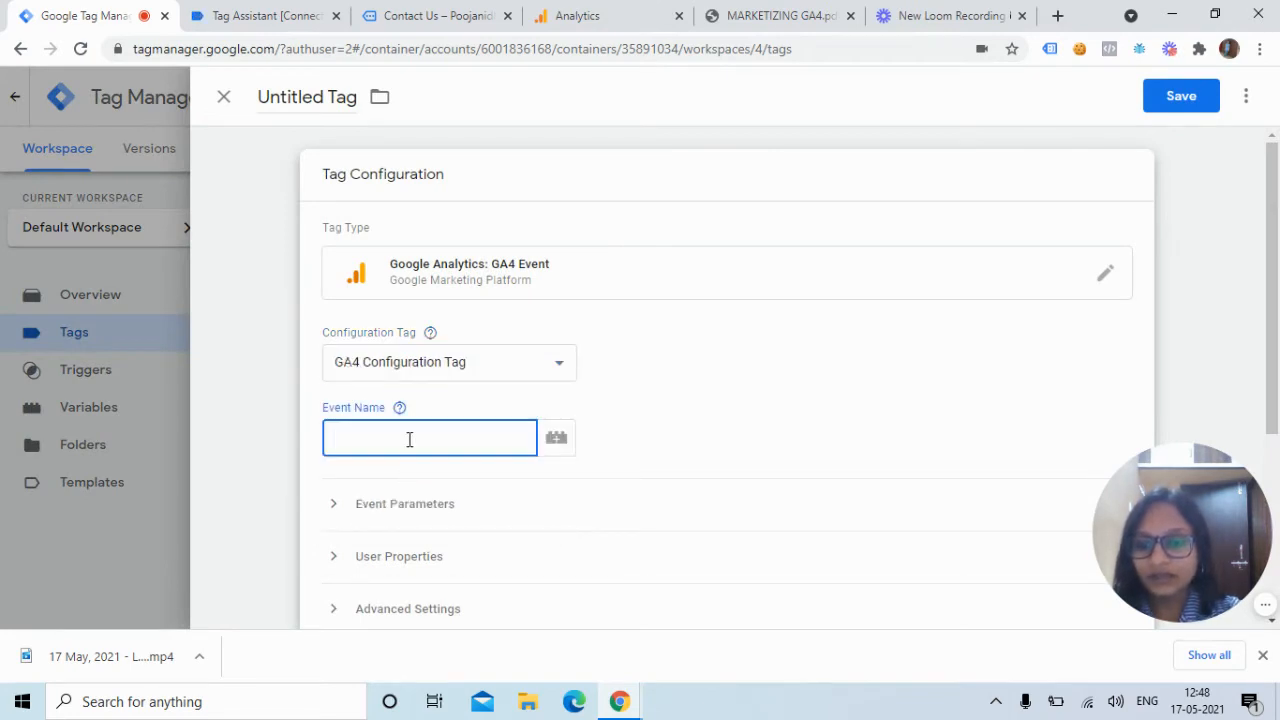
text(ge)
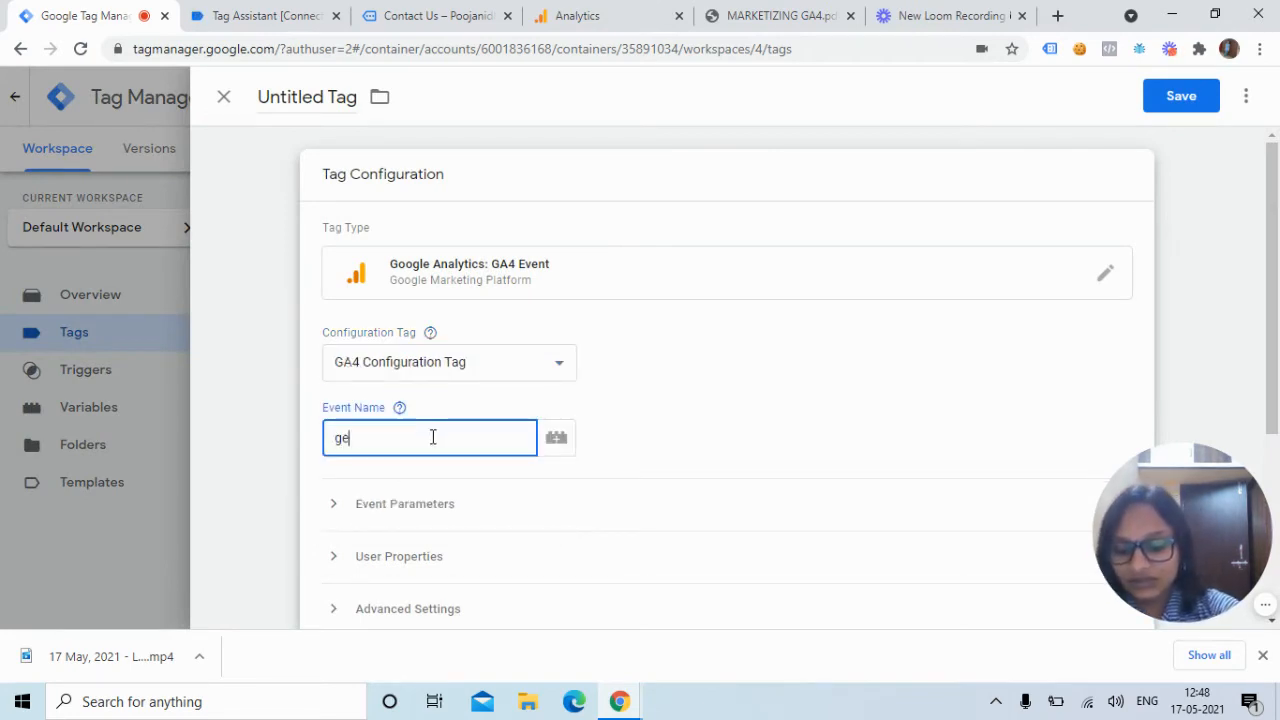
text(nerate_l)
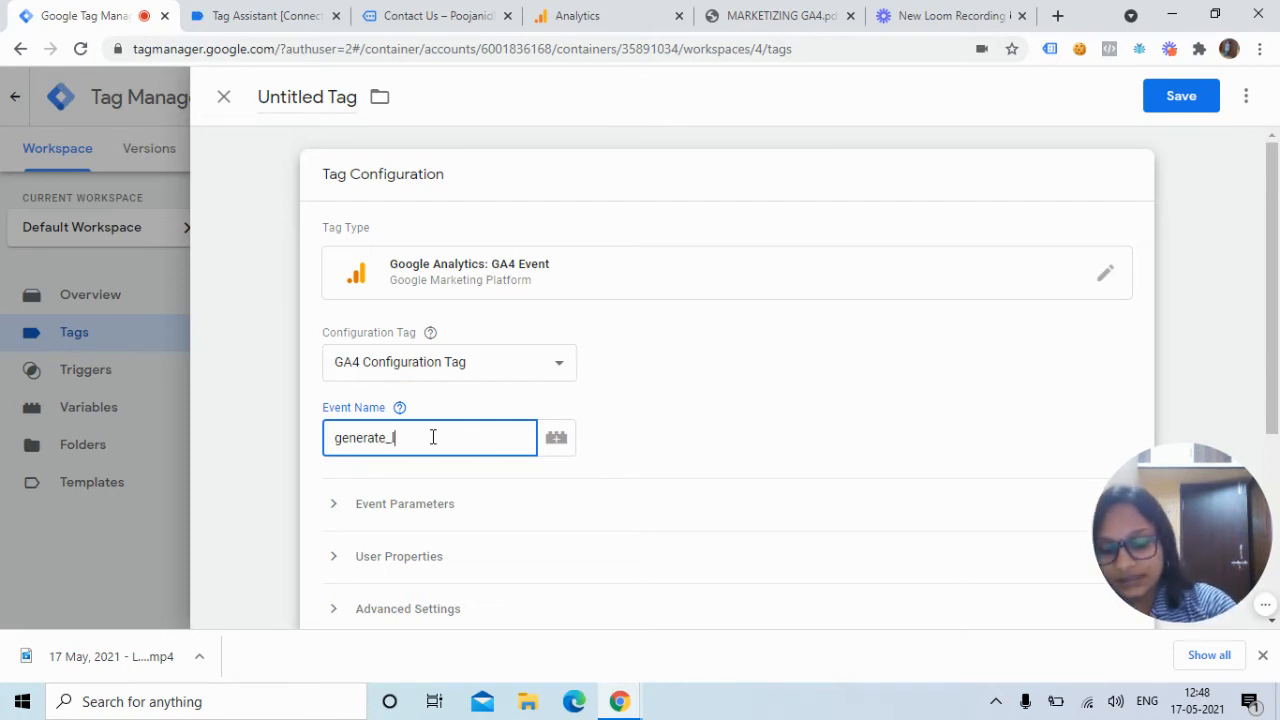
text(ead)
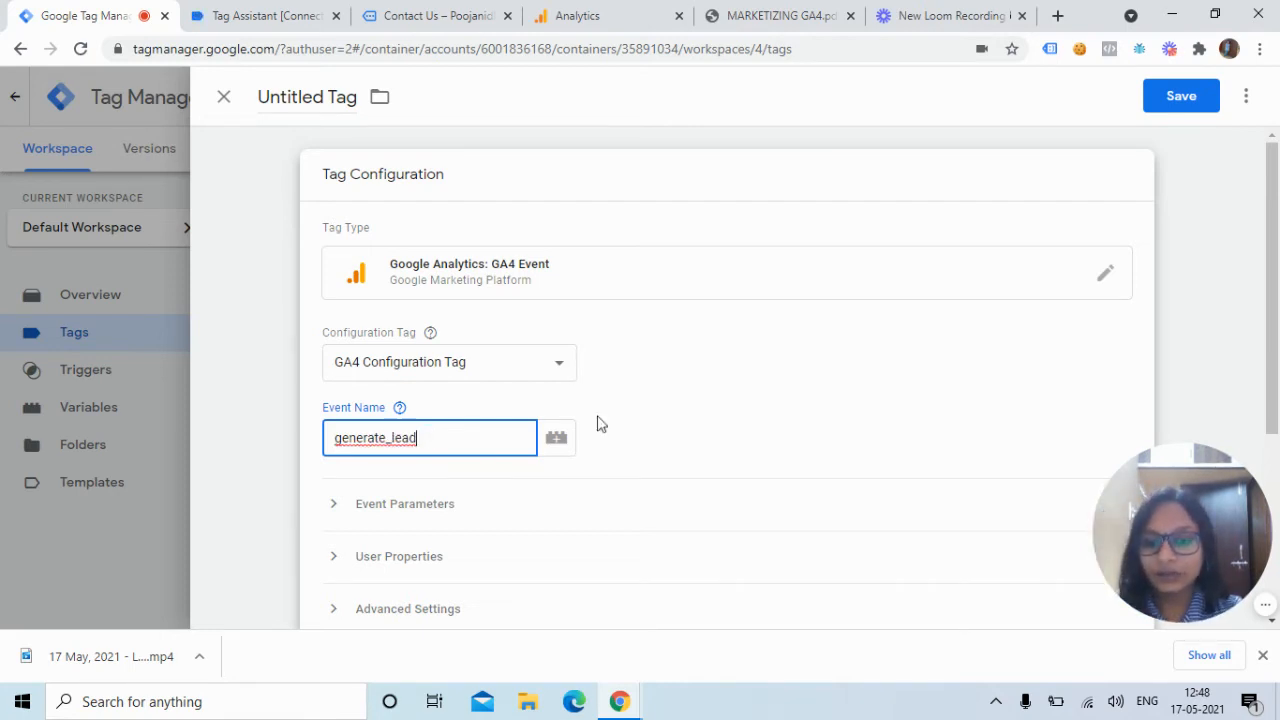
scroll(1262, 258, down, 2)
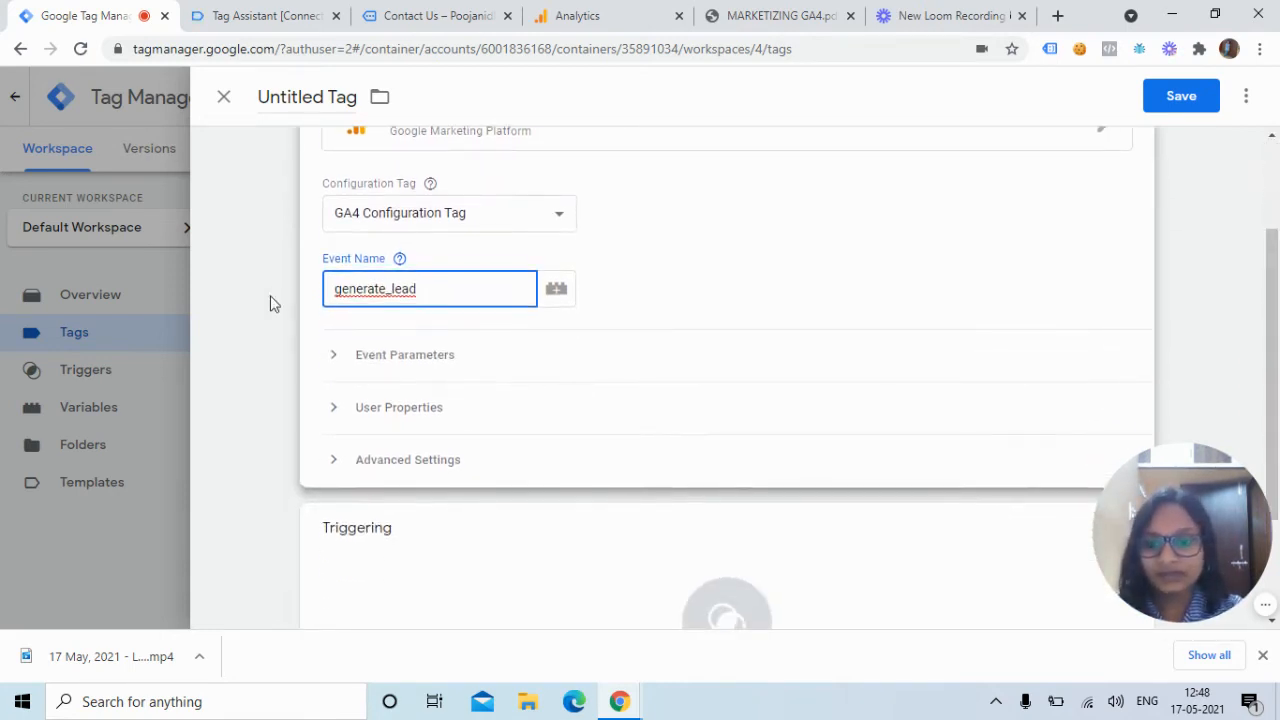
Add an event parameter named form with the value contact-us to the tag
click(334, 356)
click(417, 428)
click(424, 420)
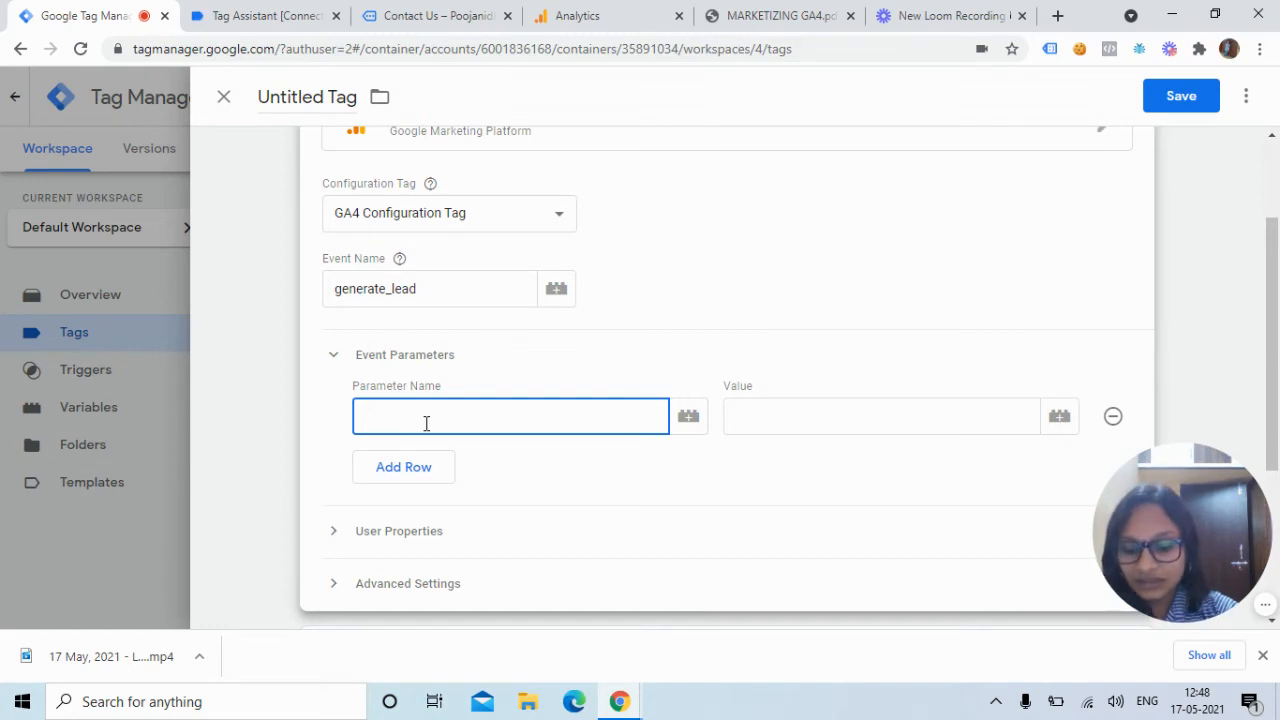
text(form)
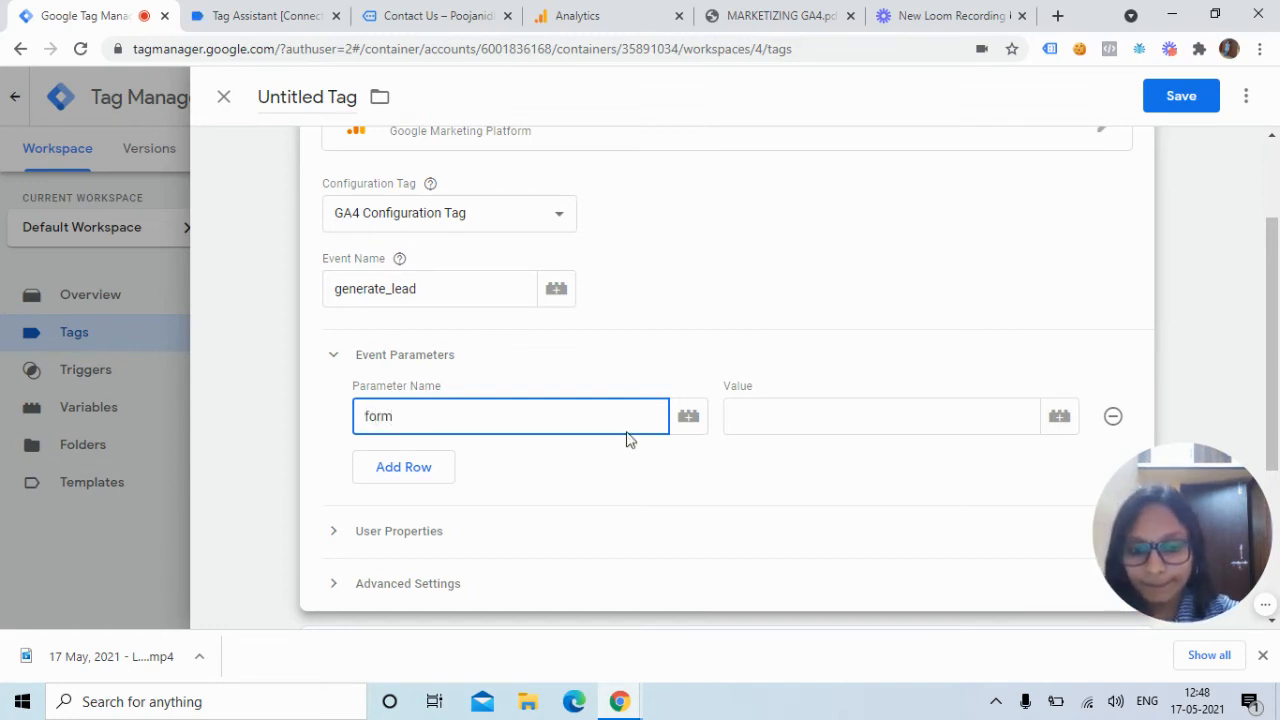
click(775, 417)
text(con)
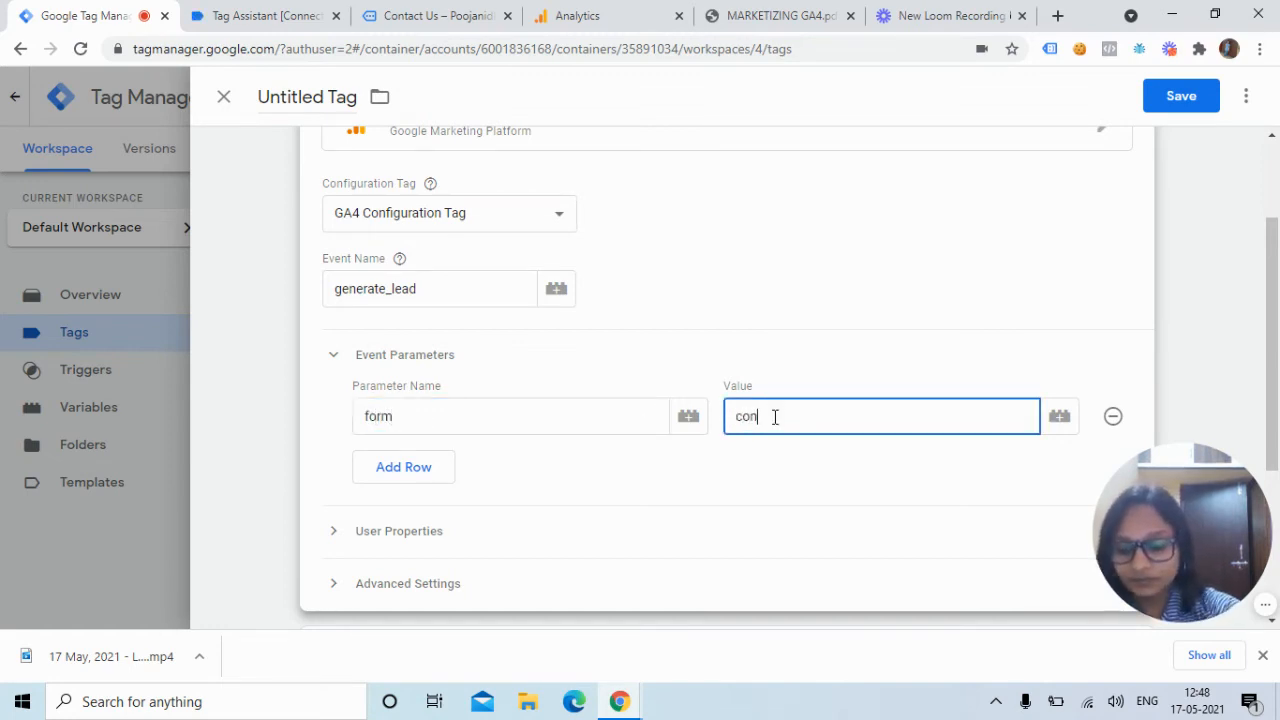
text(tact-)
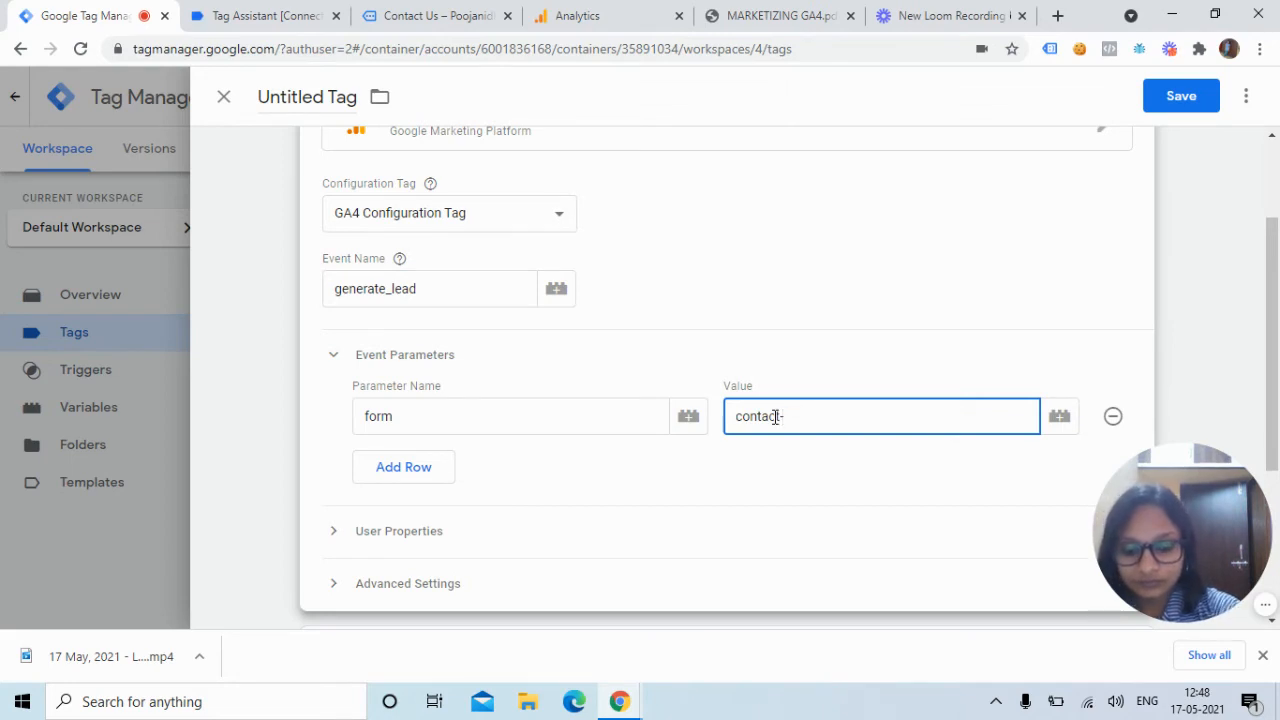
text(us)
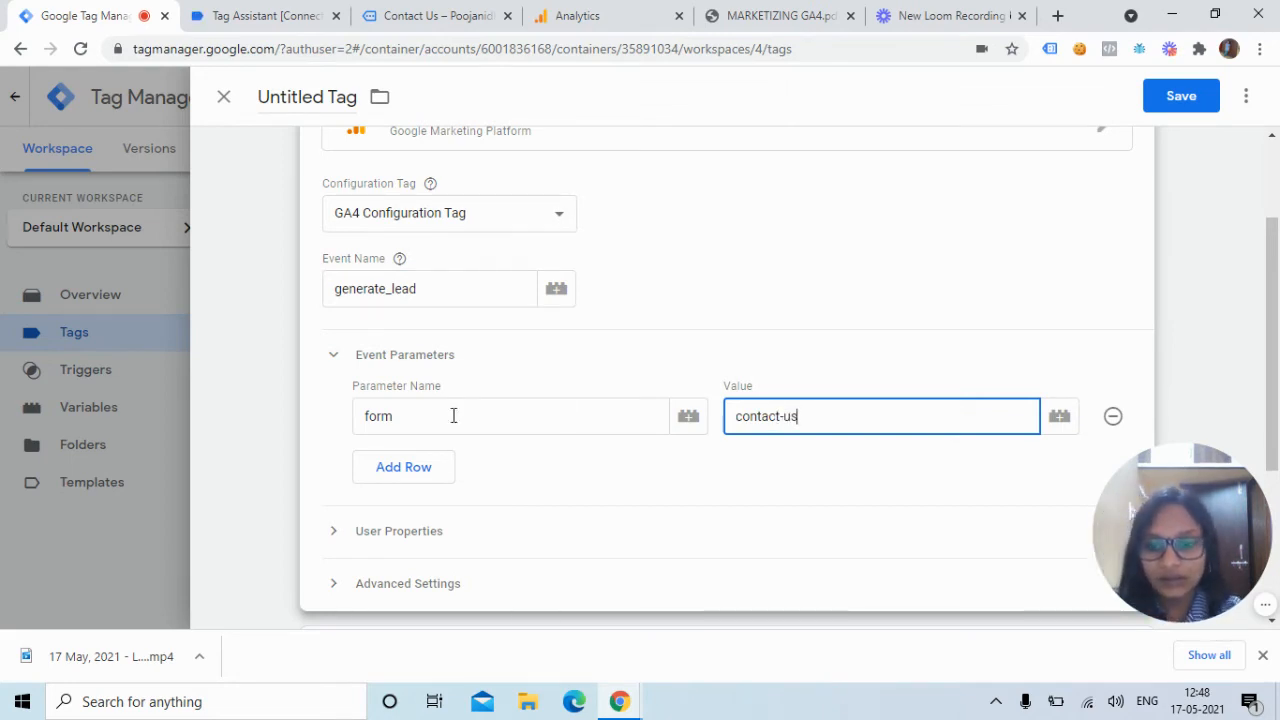
Add a second event parameter named page_path with the built-in variable {{Page Path}} as its value
click(418, 466)
click(417, 472)
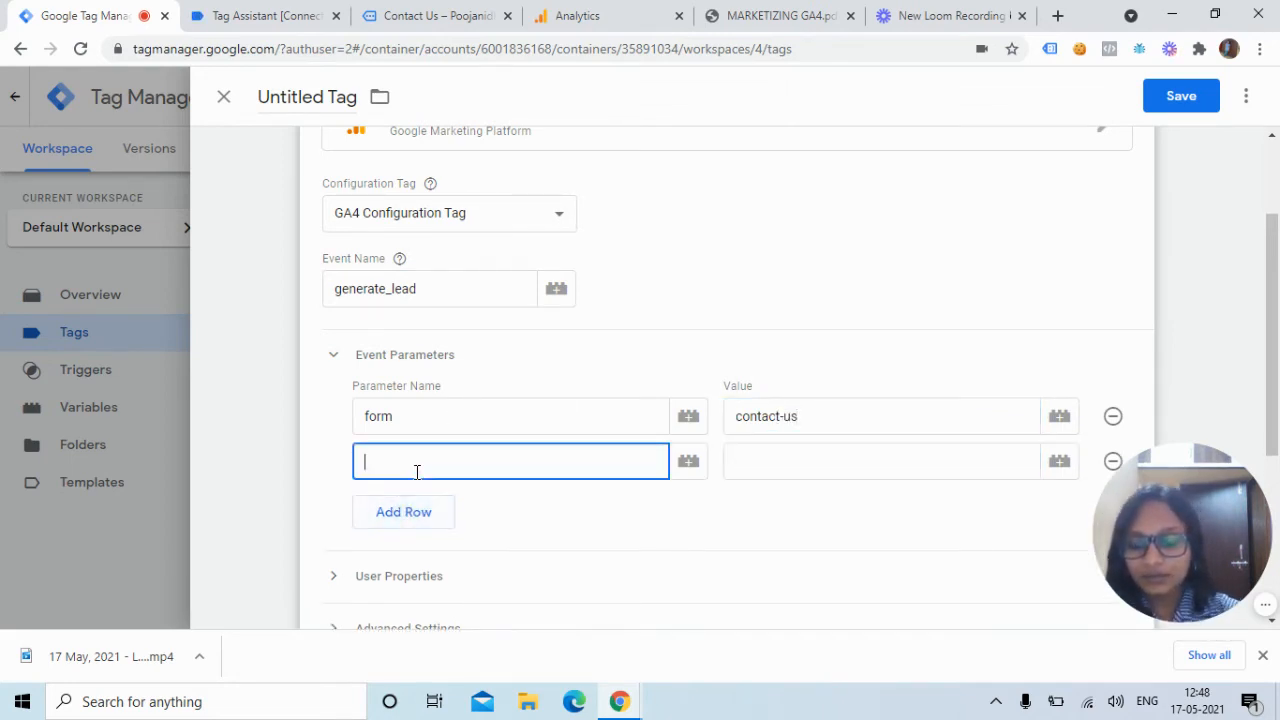
text(page_)
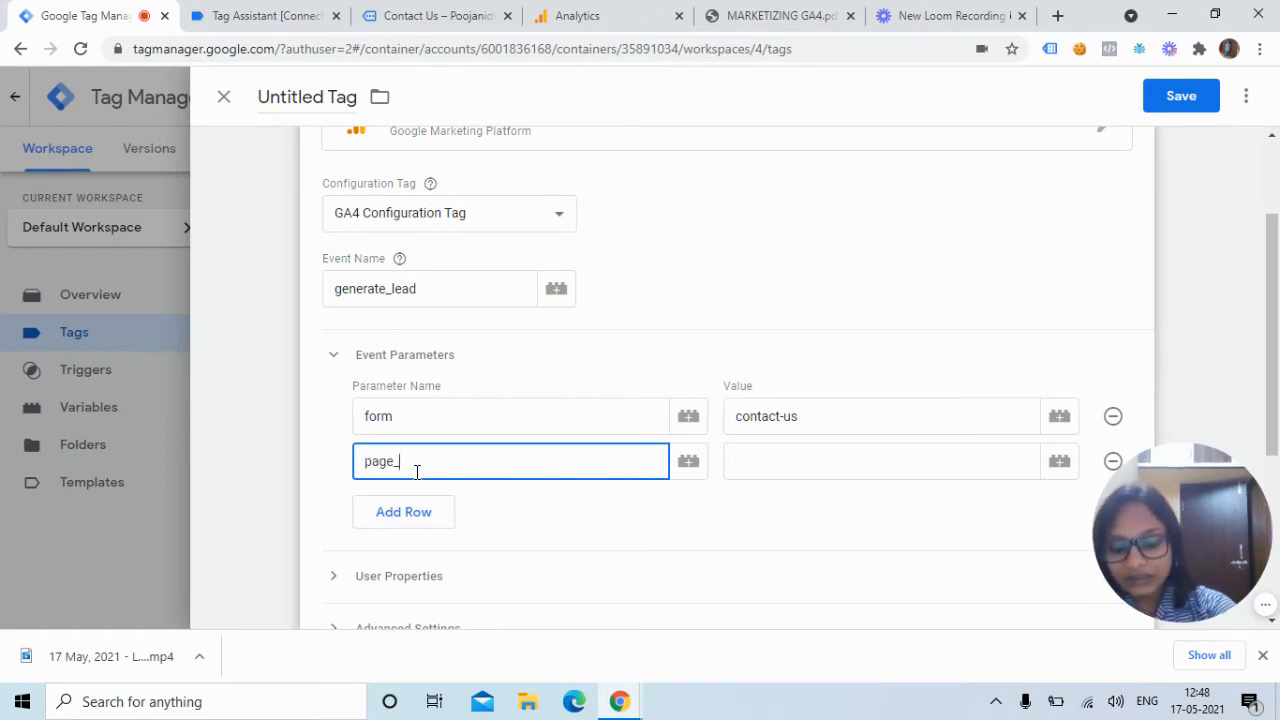
text(path)
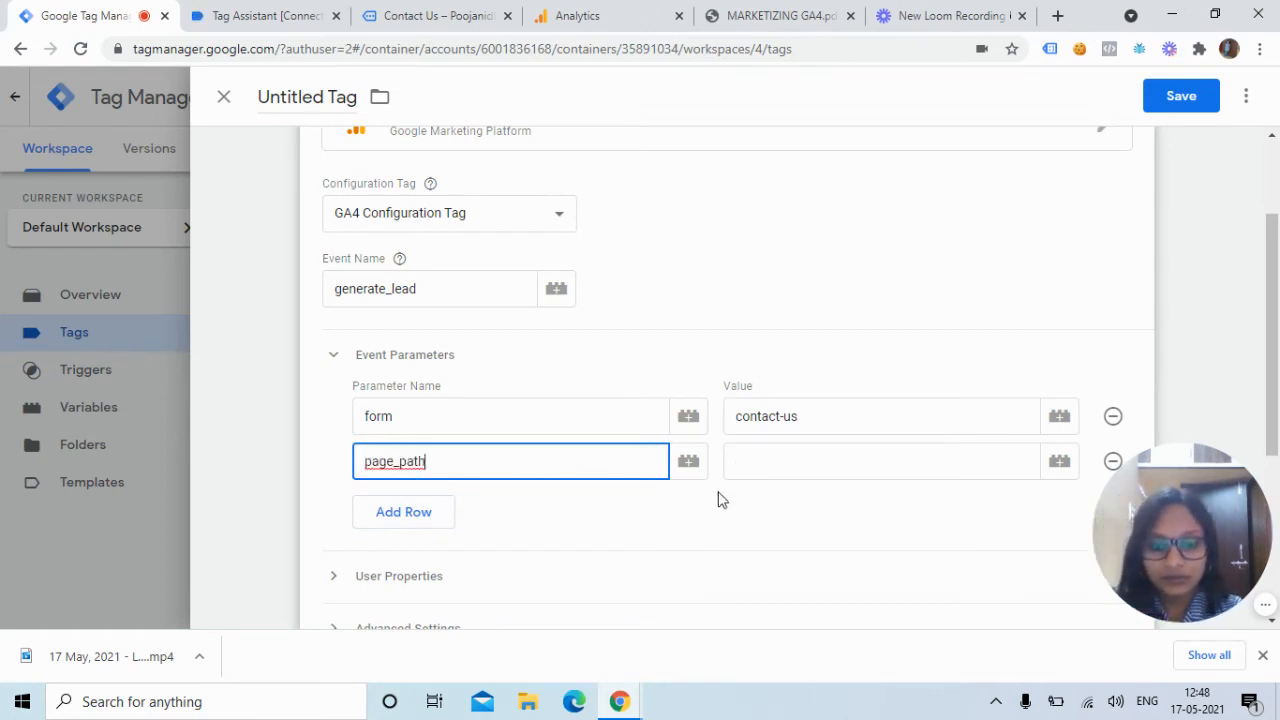
click(767, 458)
text({{page)
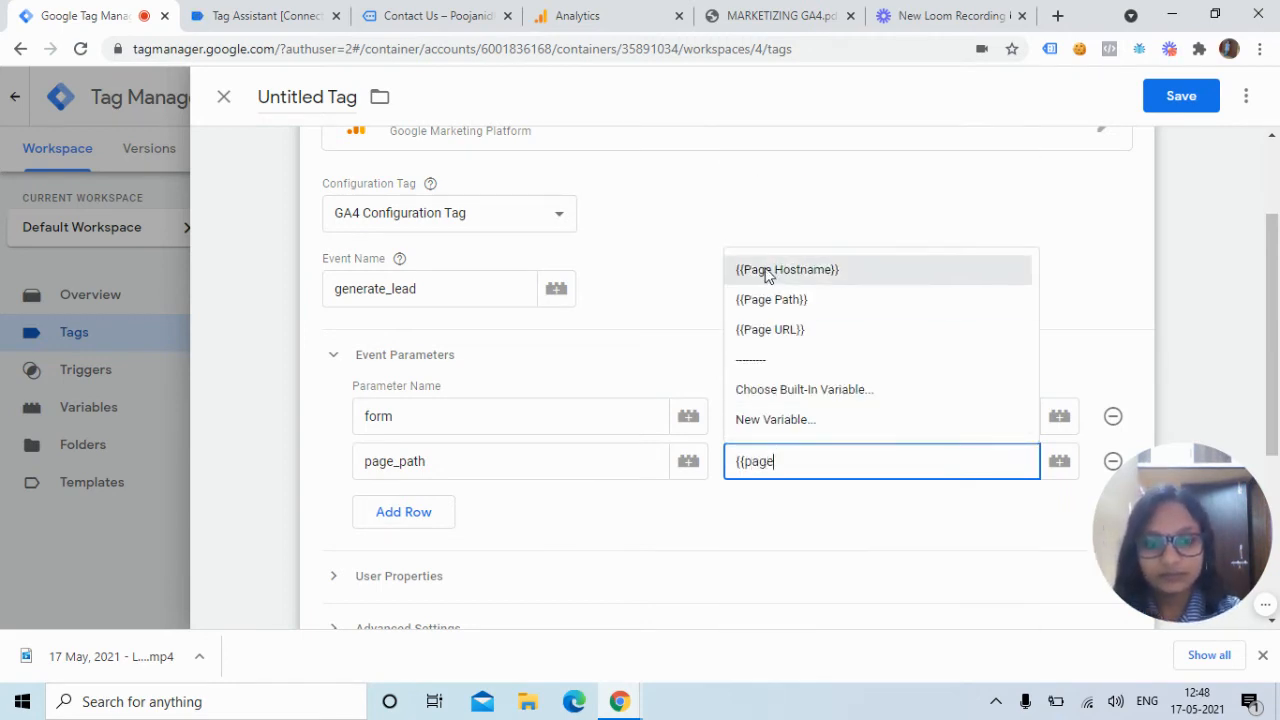
click(770, 302)
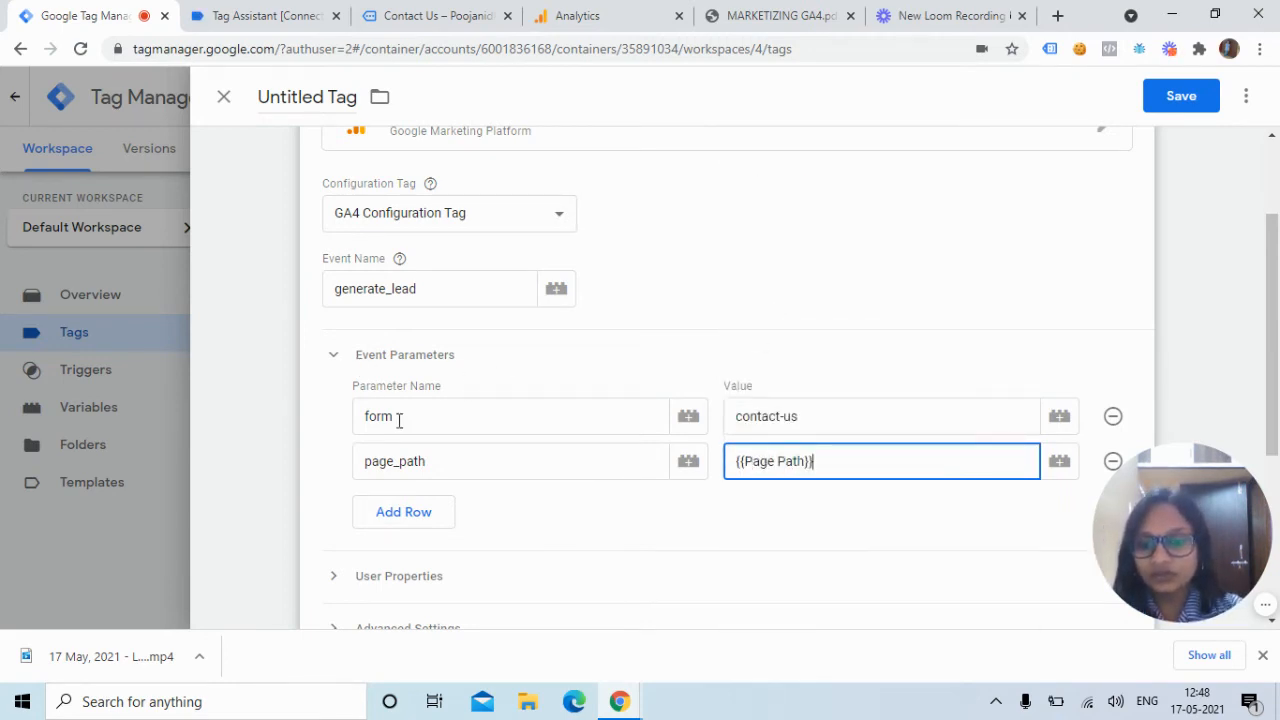
Add a user property named usertype with the value lead to the tag
scroll(507, 393, down, 2)
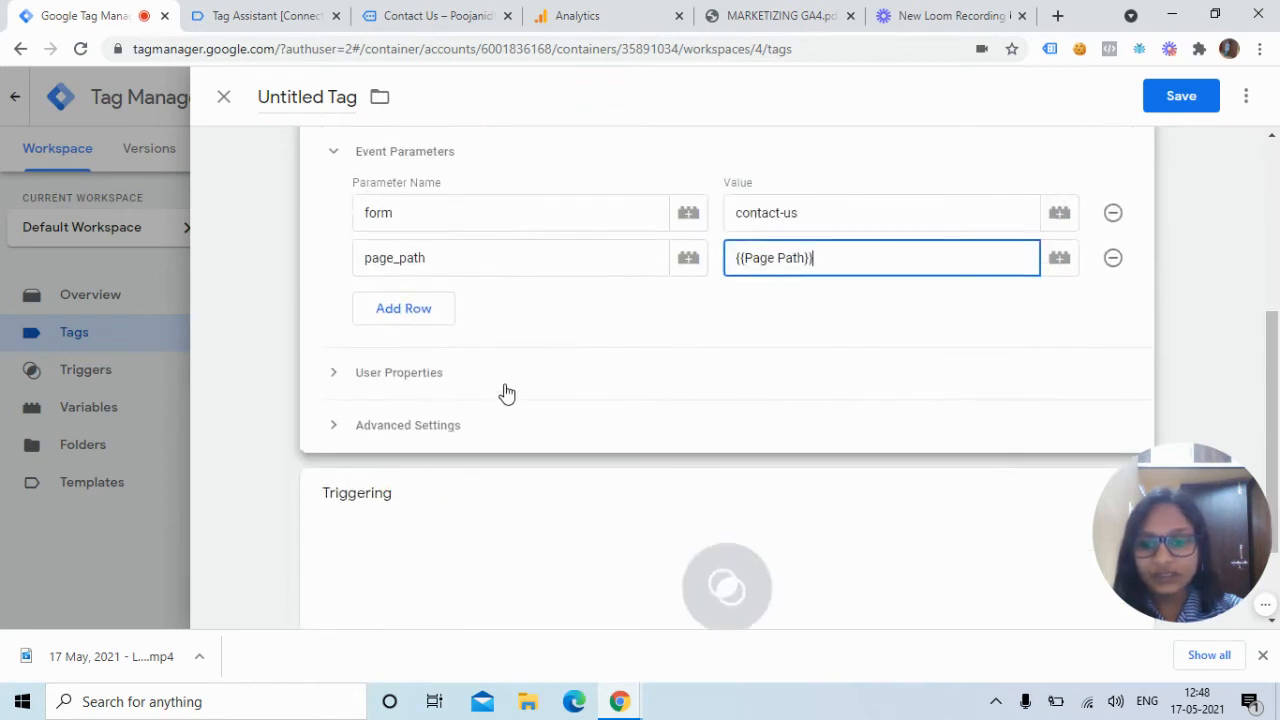
click(368, 378)
click(403, 440)
click(432, 437)
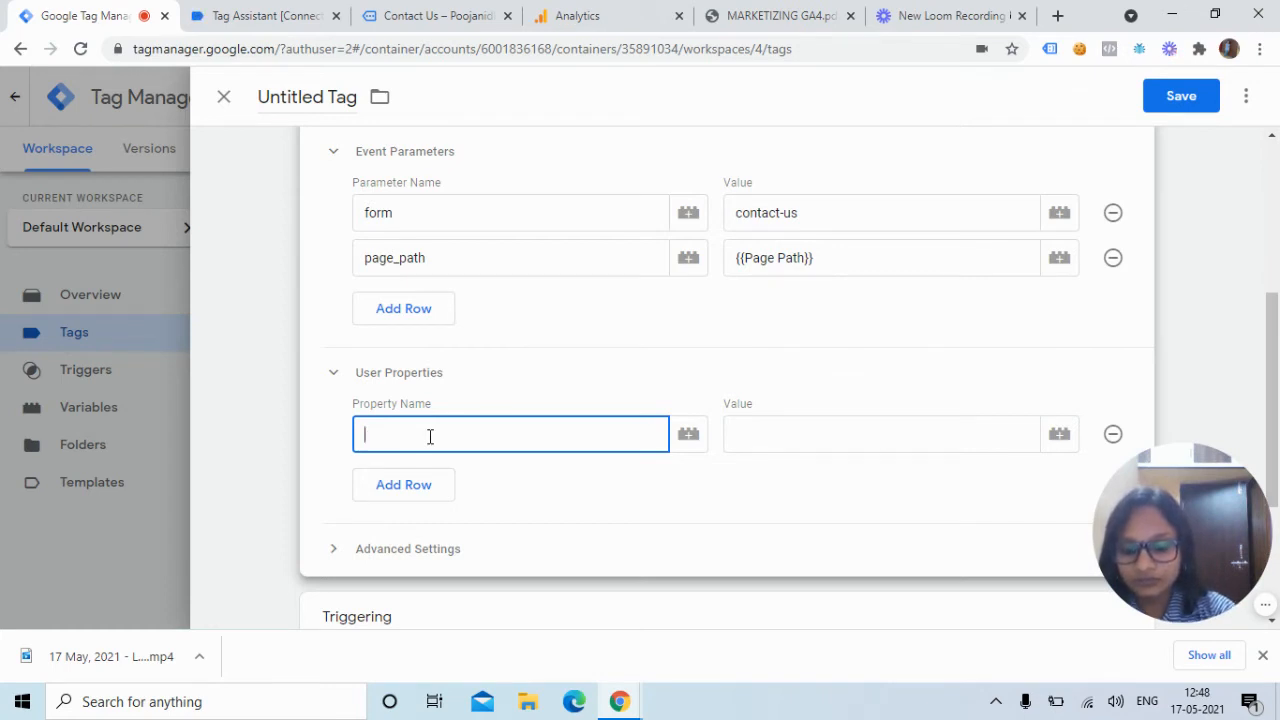
text(lea)
key(BackSpace)
text(u)
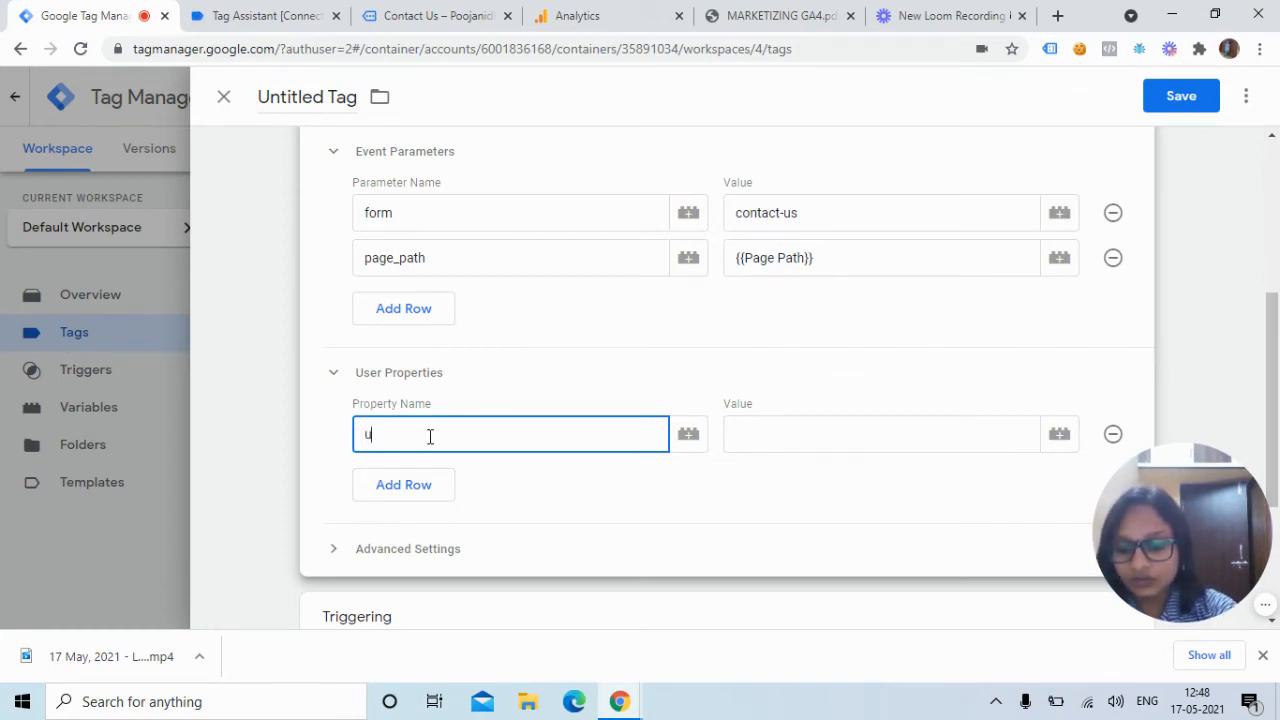
text(ser_)
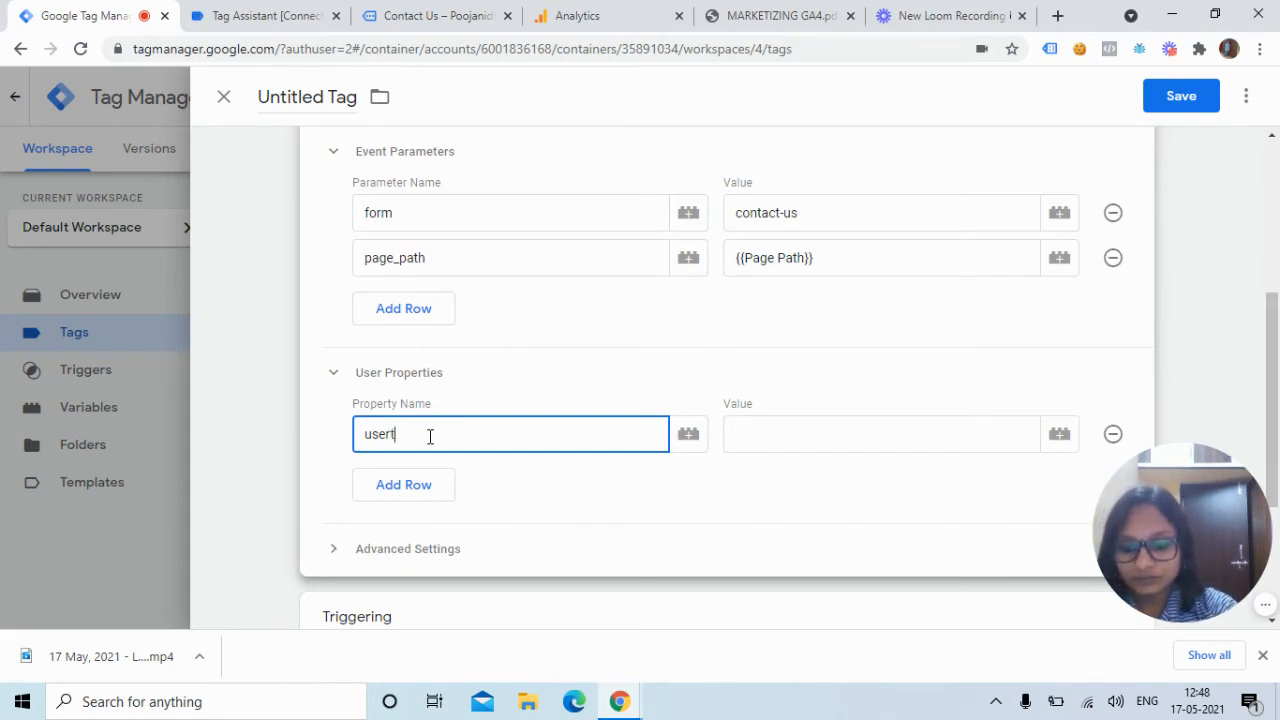
click(811, 436)
text(lead)
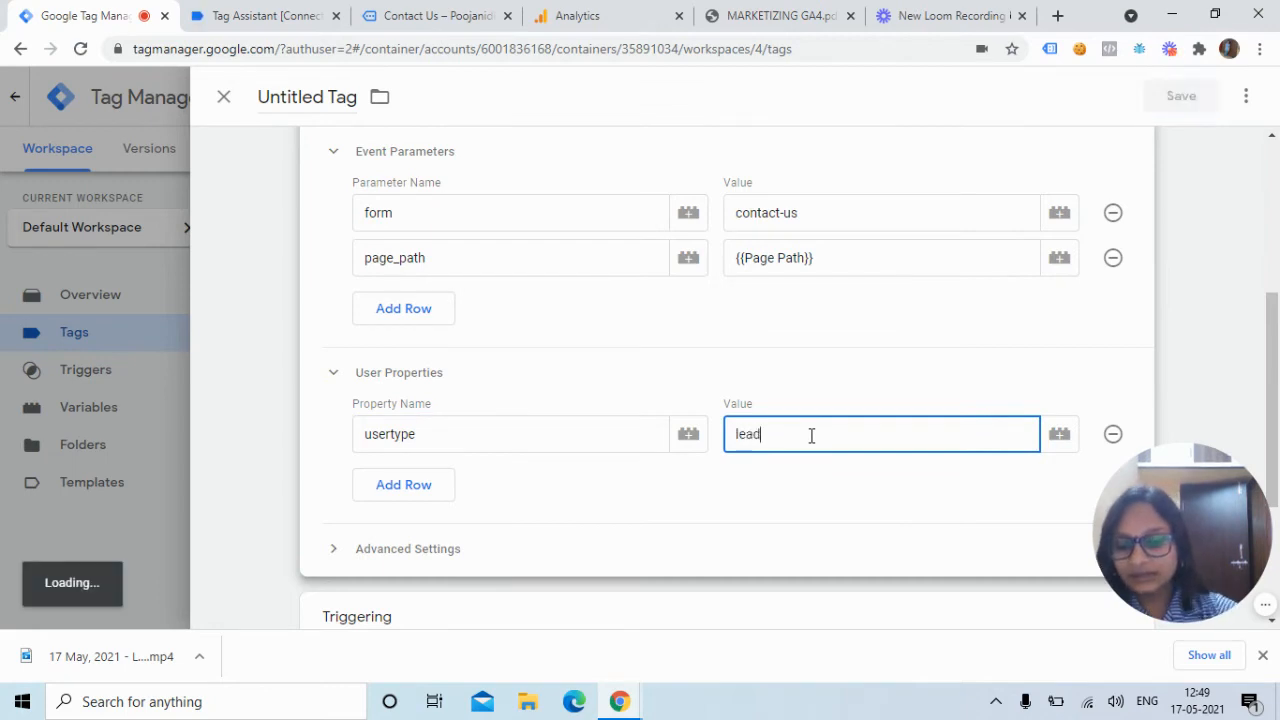
Rename the untitled tag as "GA4 - Lead Event Tag"
click(327, 100)
key(BackSpace)
key(ctrl+BackSpace)
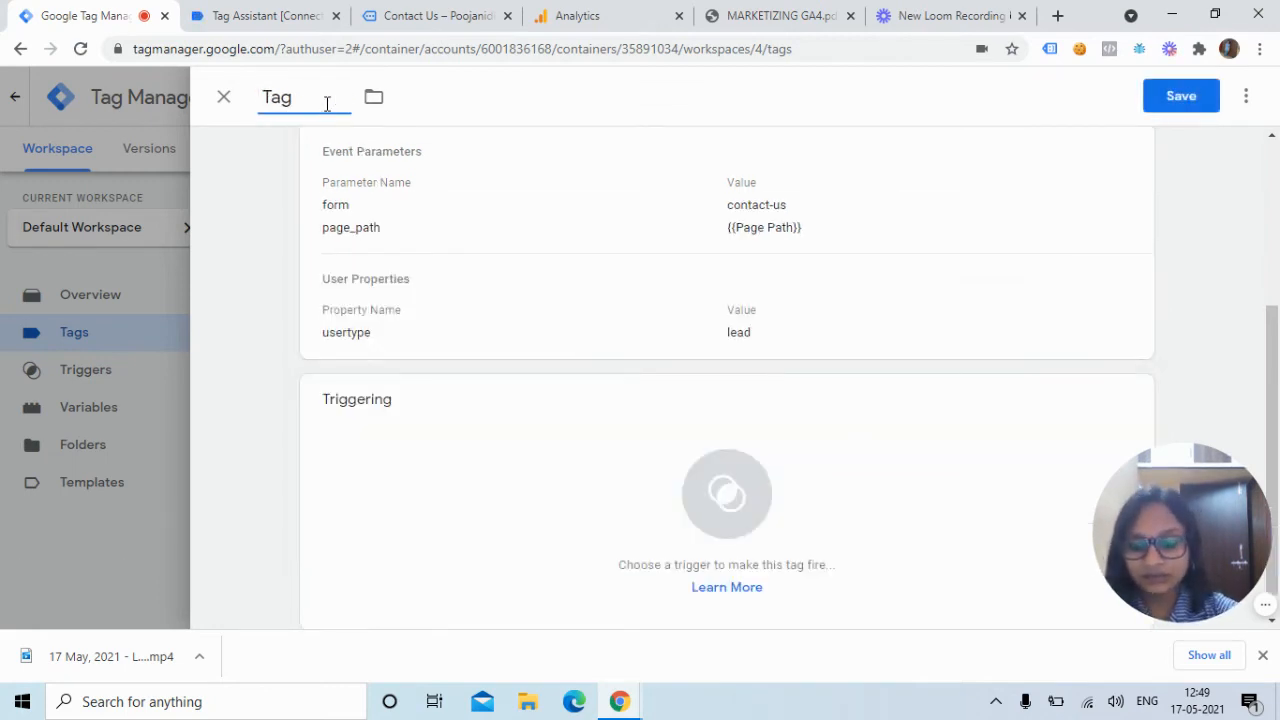
text(GA4 - )
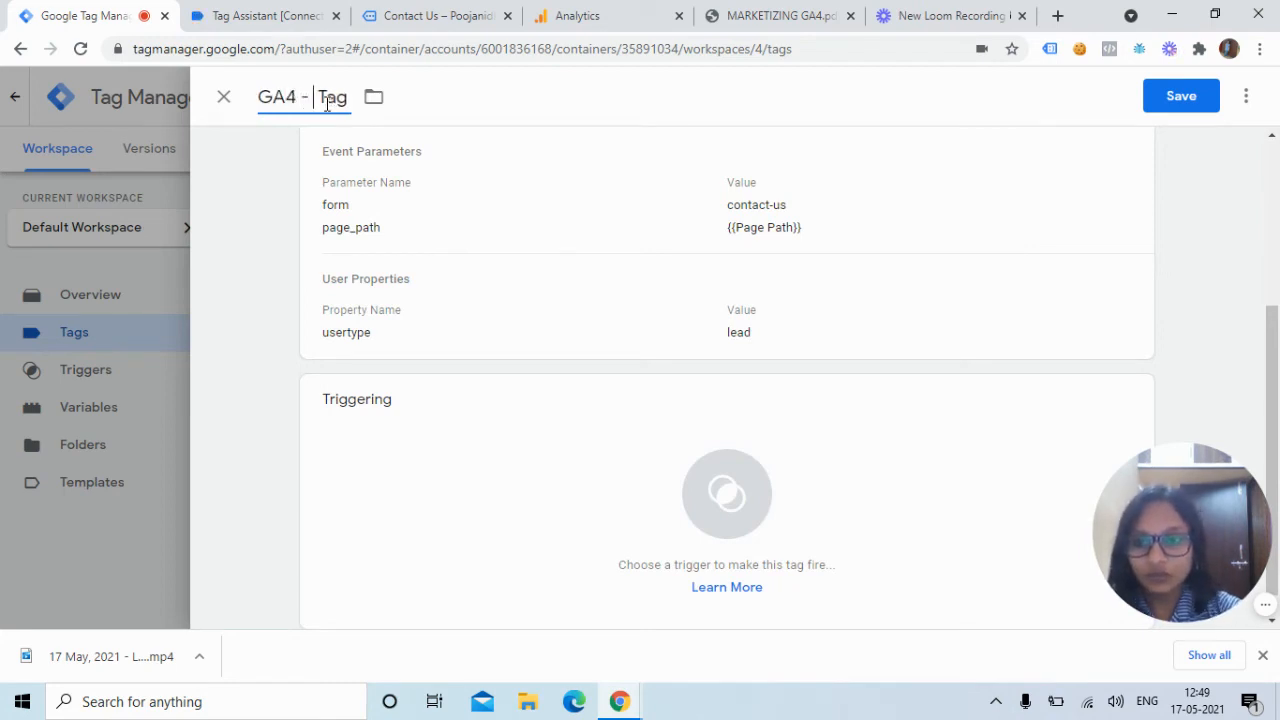
text(F)
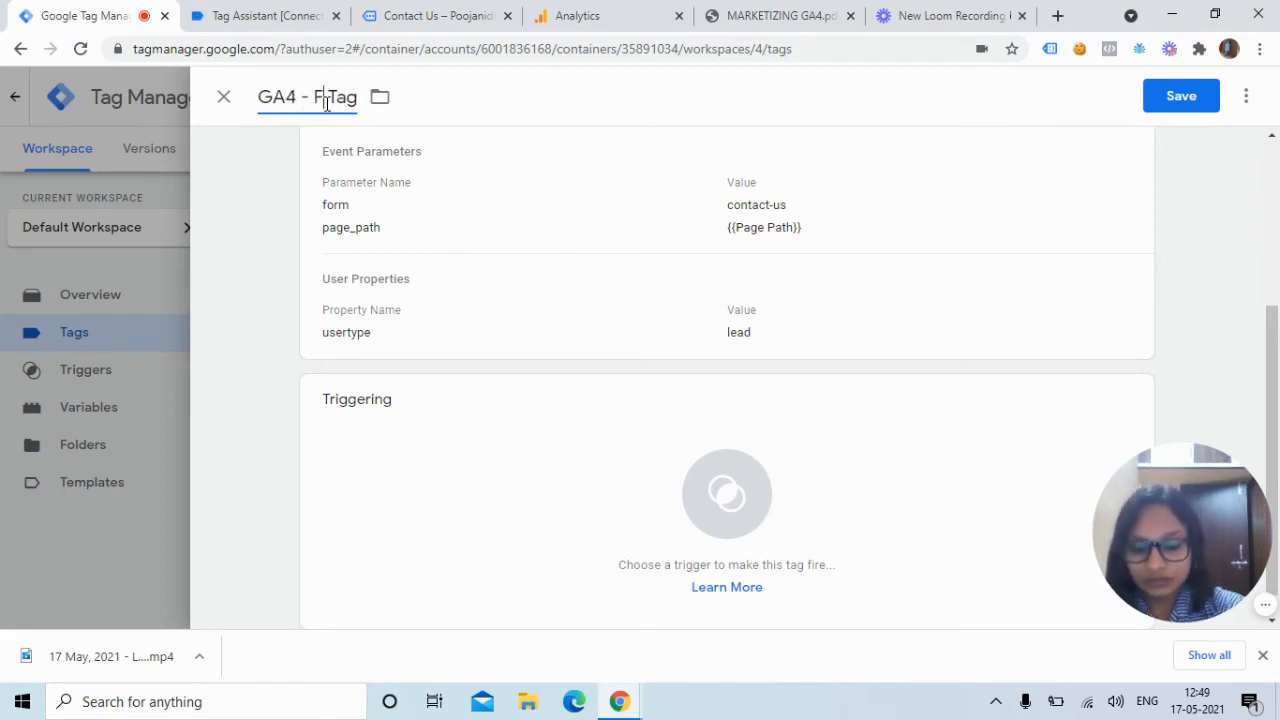
key(BackSpace)
key(BackSpace)
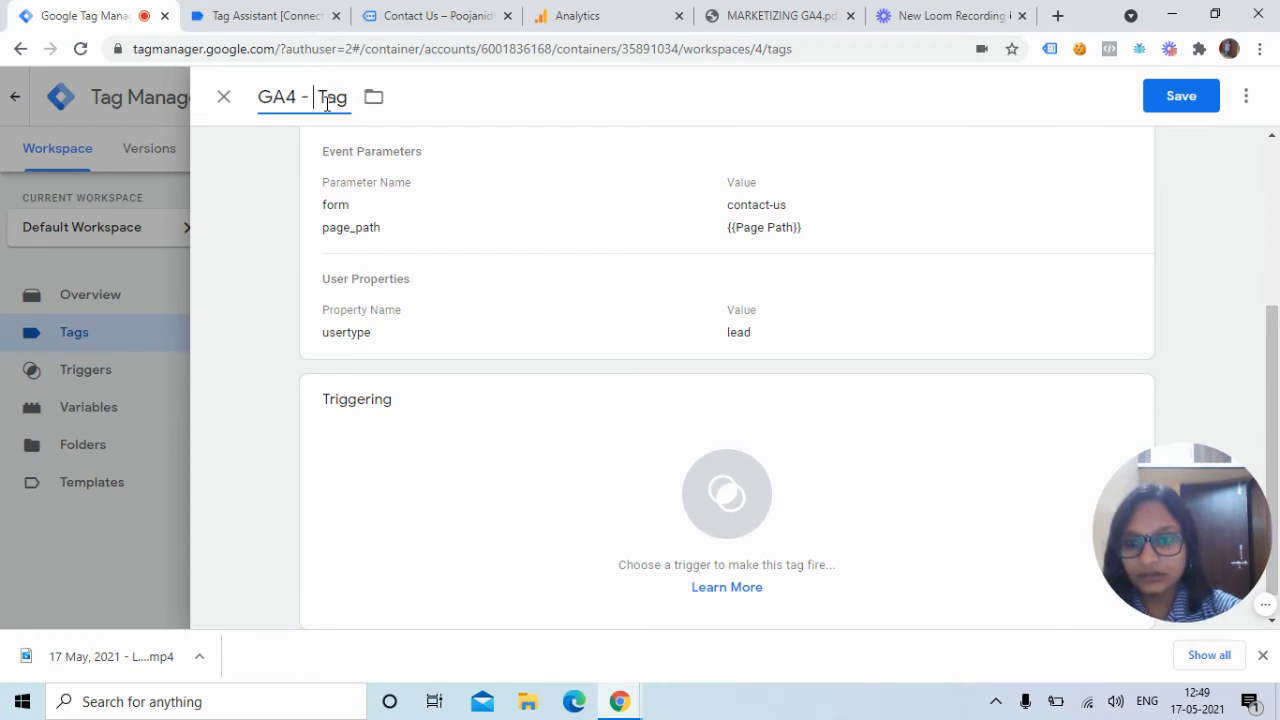
text(LEad Even)
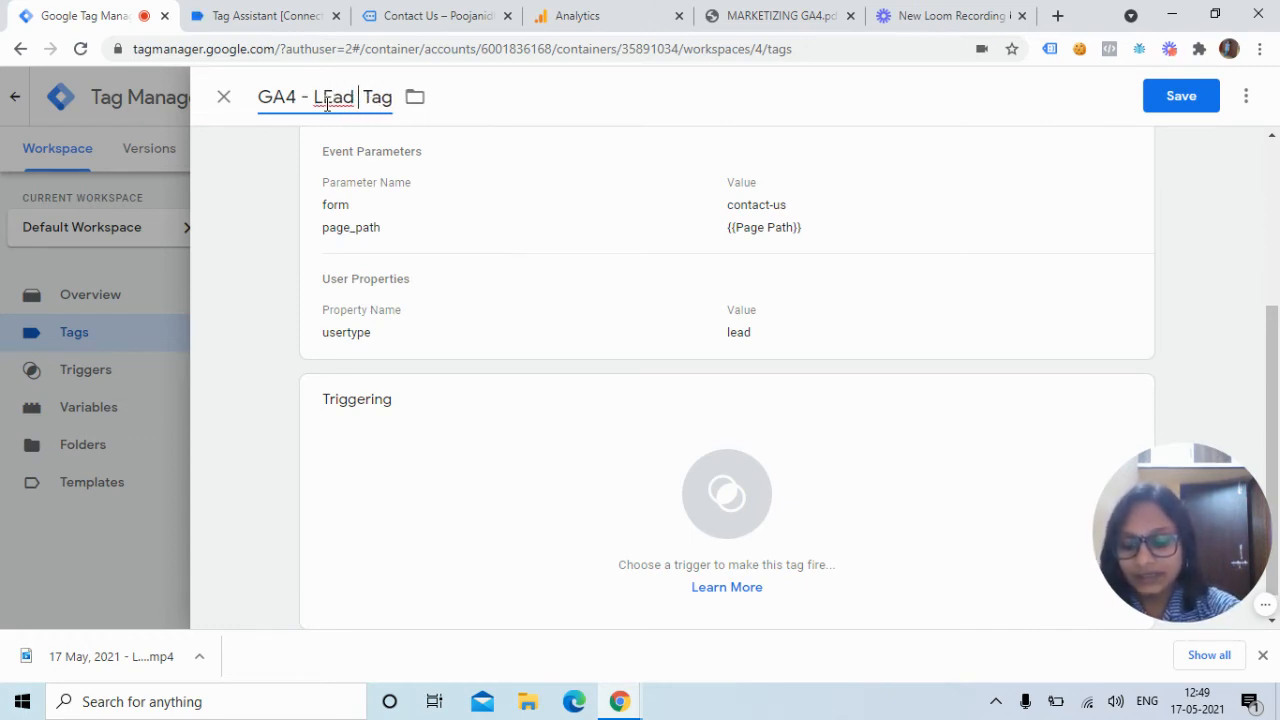
text(t)
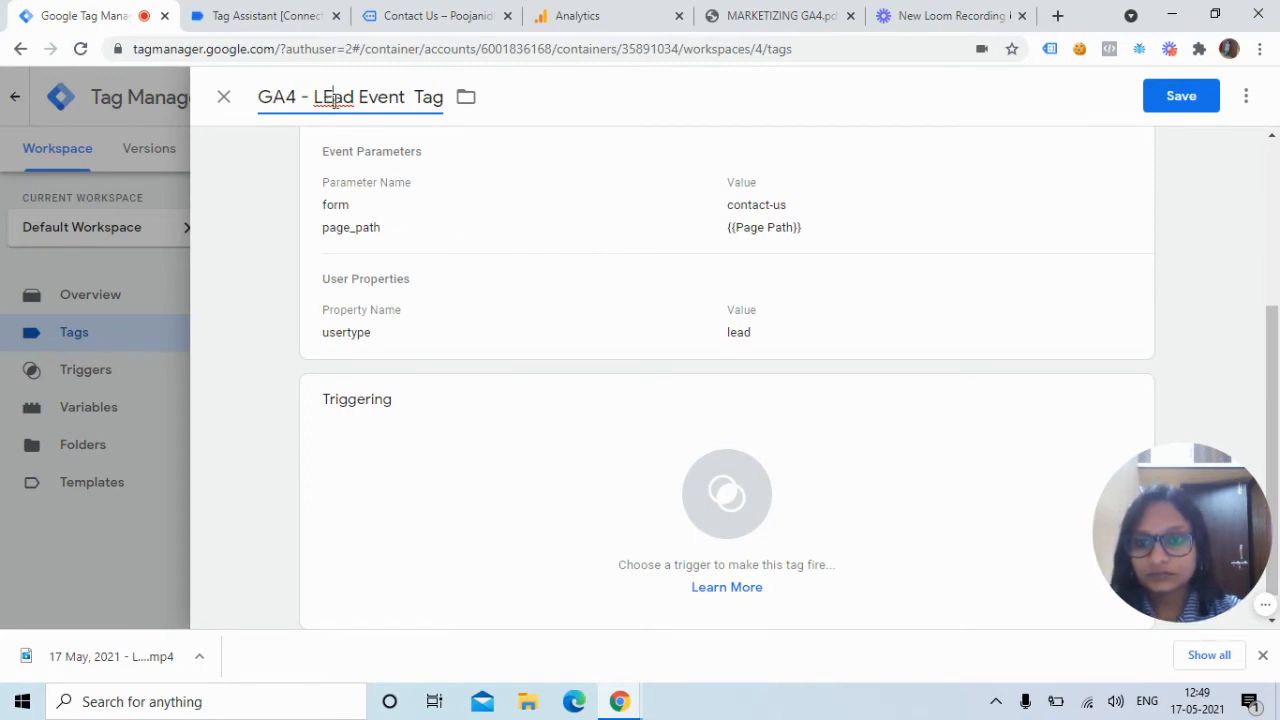
key(BackSpace)
text(e)
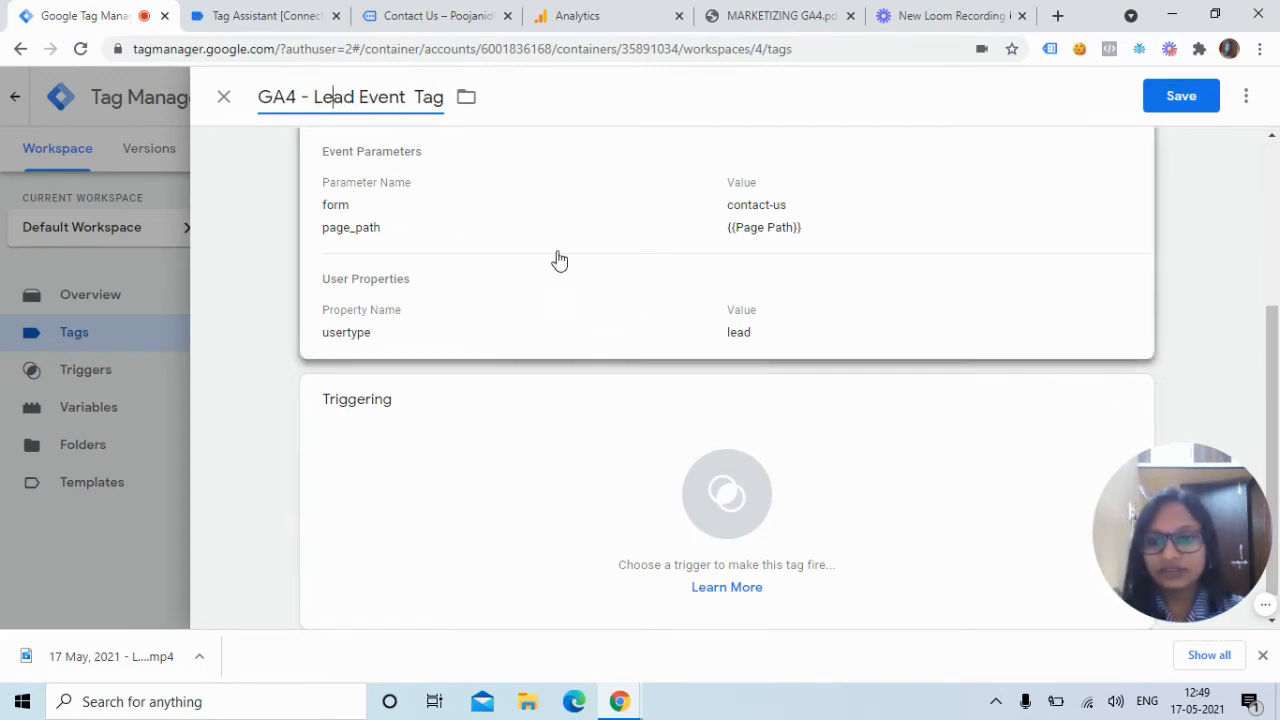
Assign the CE - Form Submit Trigger as the tag's firing trigger and save the tag
scroll(1277, 362, up, 2)
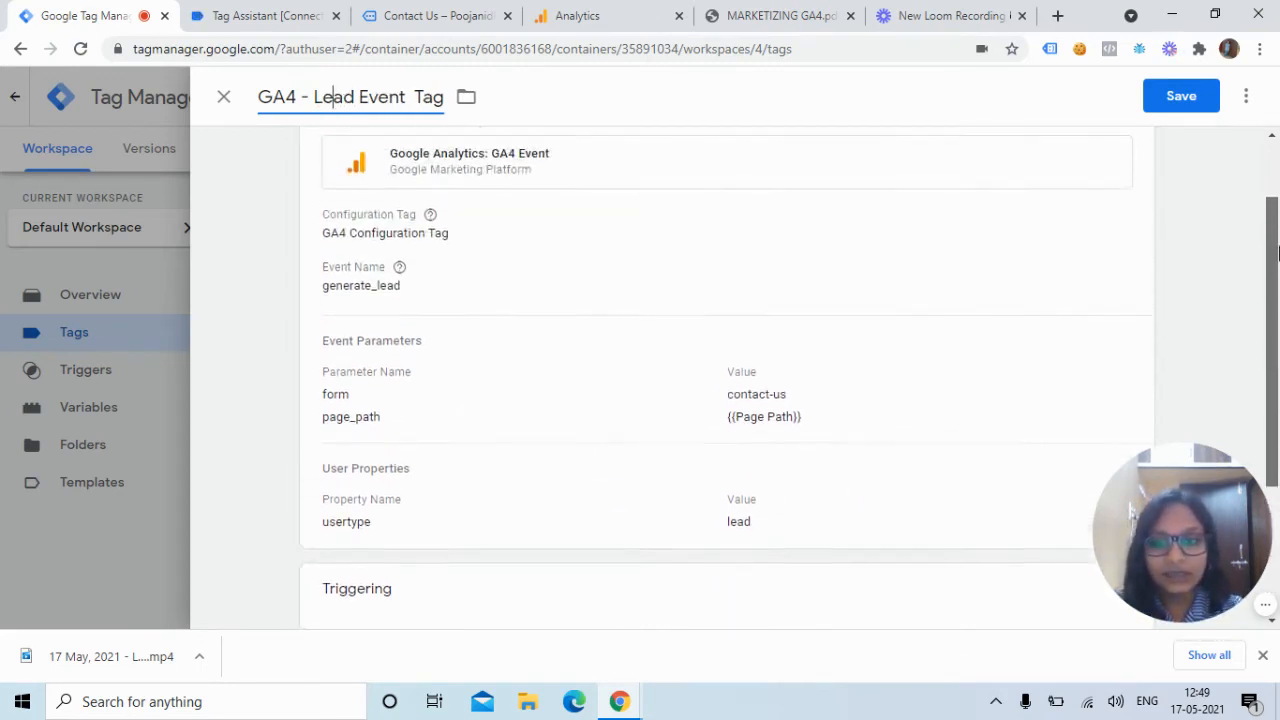
scroll(1277, 362, down, 2)
click(596, 483)
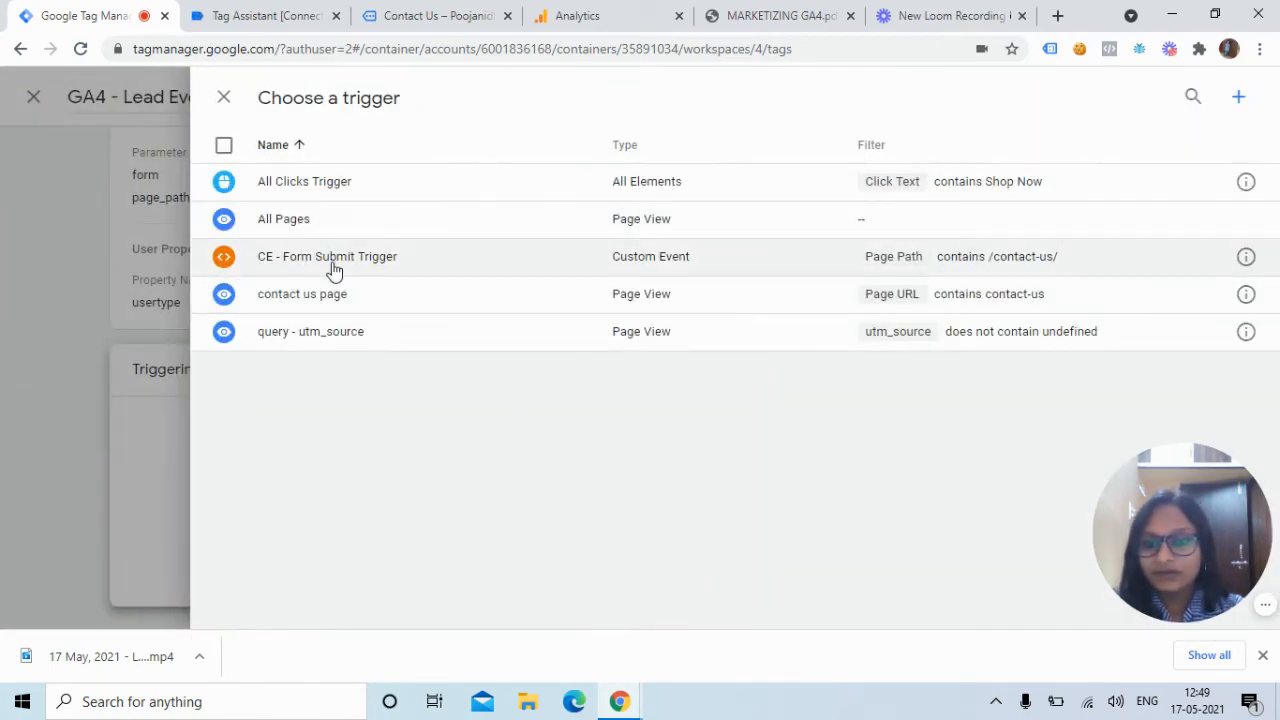
click(334, 266)
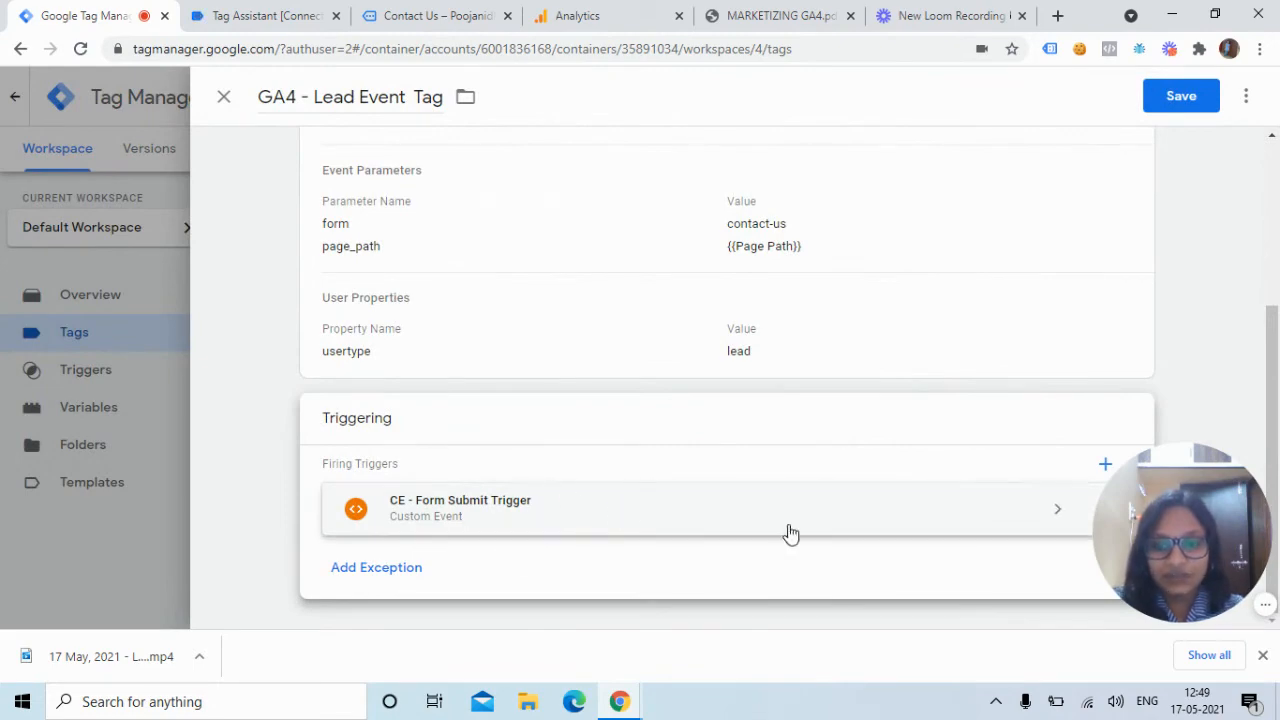
click(1182, 111)
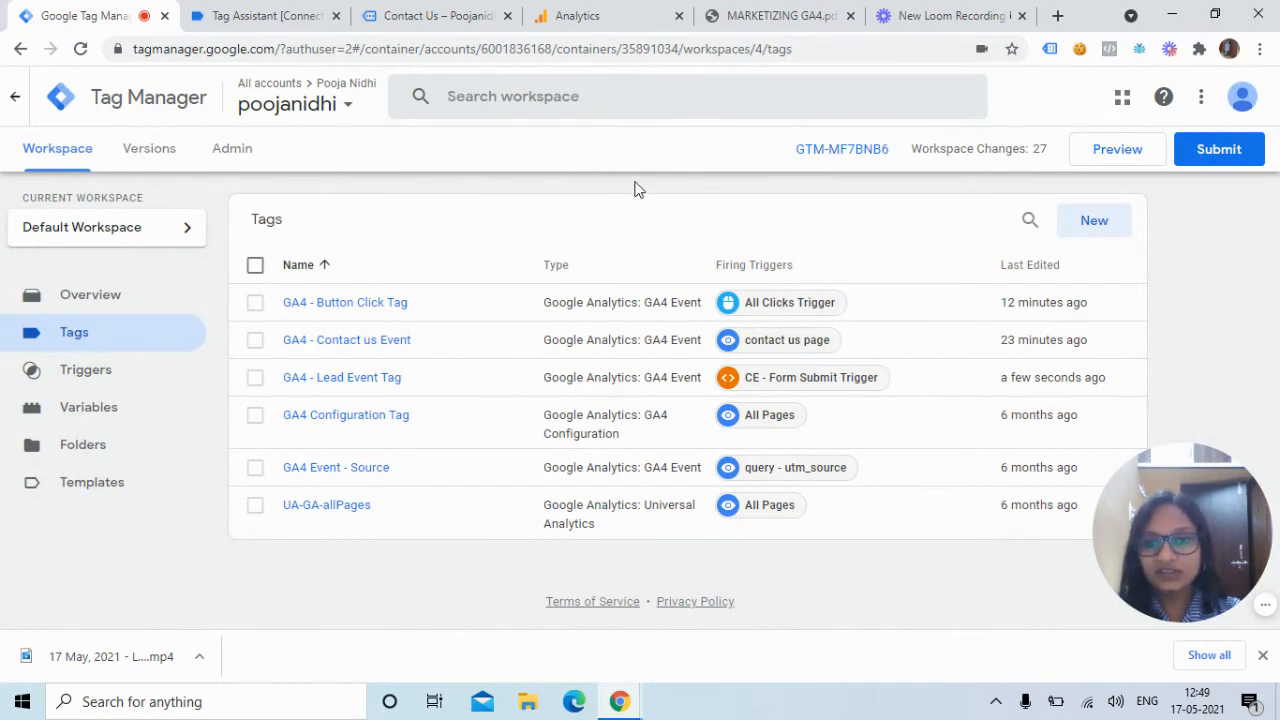
Start previewing the container and open the Contact Us page of the connected website
click(1131, 158)
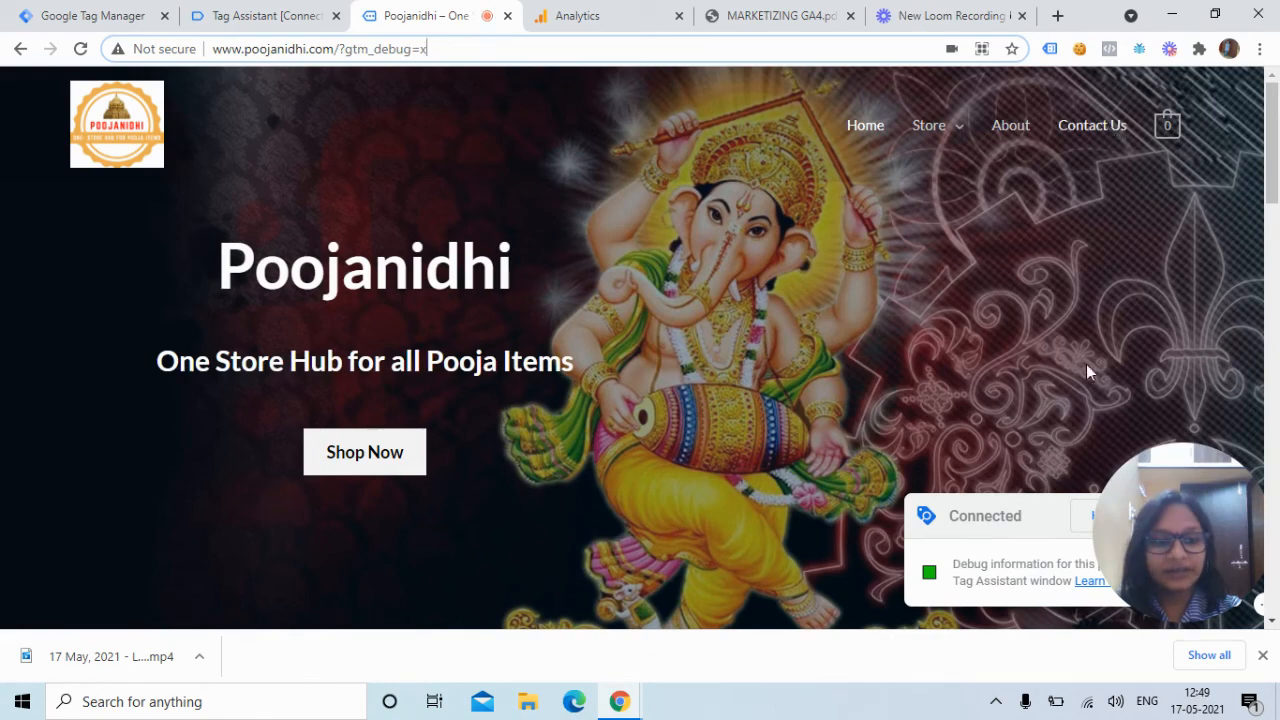
click(1091, 521)
mouse_move(1272, 115)
mouse_down()
mouse_move(1272, 330)
mouse_move(1272, 90)
mouse_up()
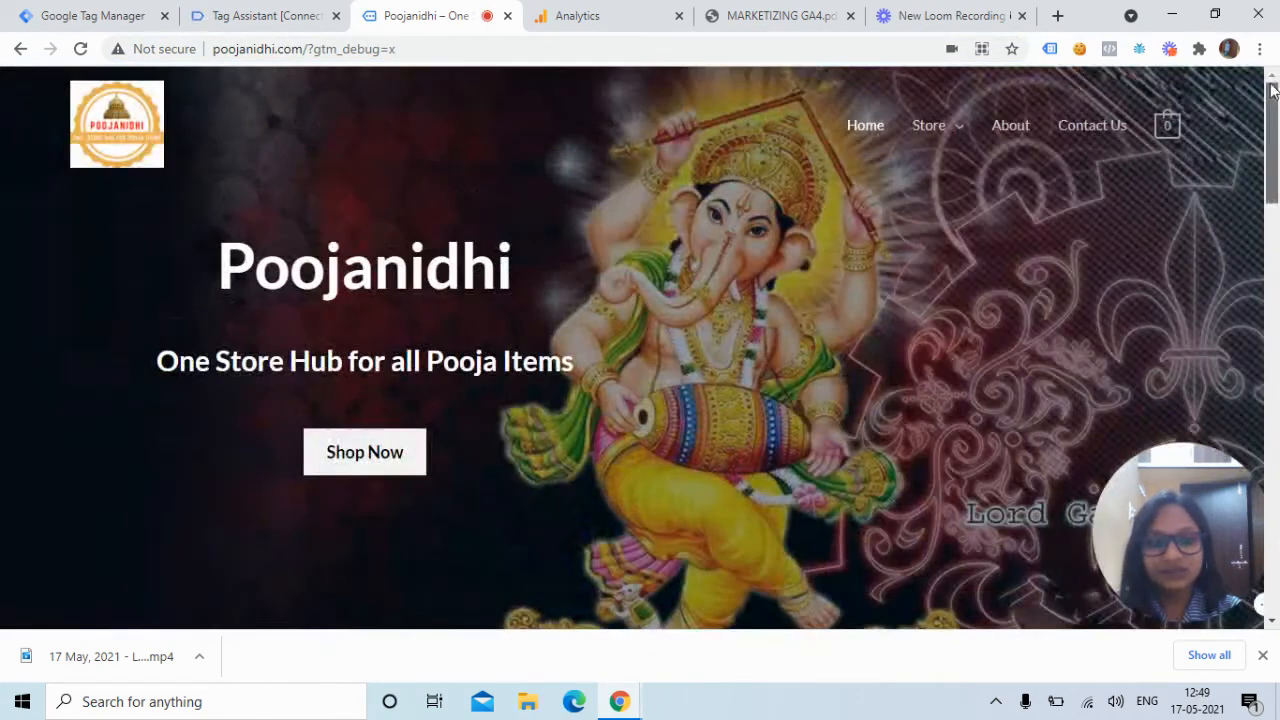
click(1072, 133)
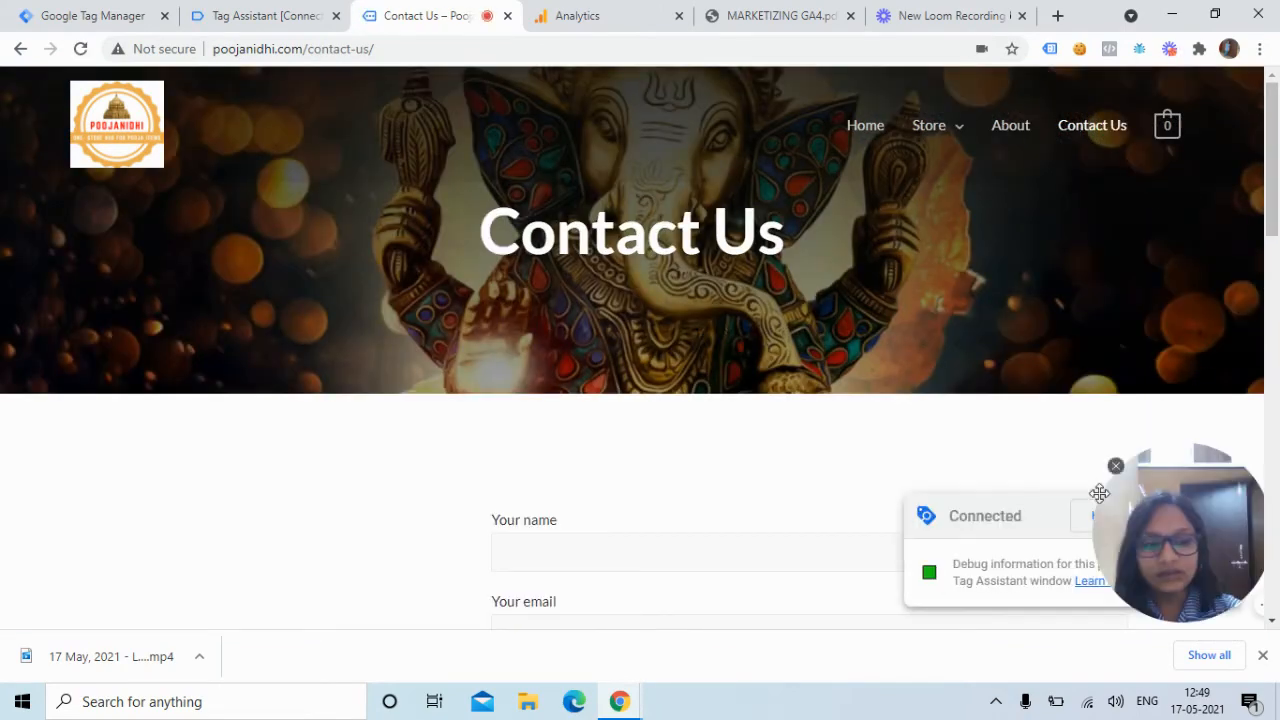
Fill the contact form with the saved test name and e-mail, enter "test" as subject and message, and submit it
scroll(1249, 253, down, 4)
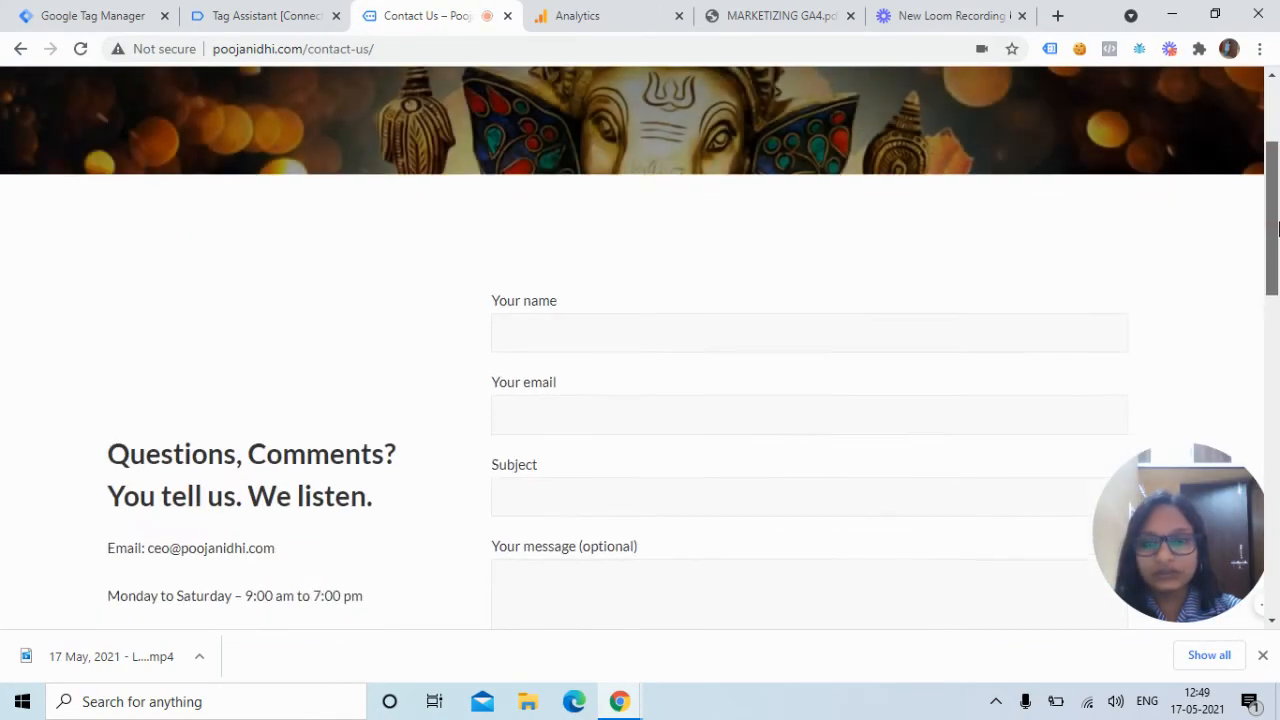
click(886, 216)
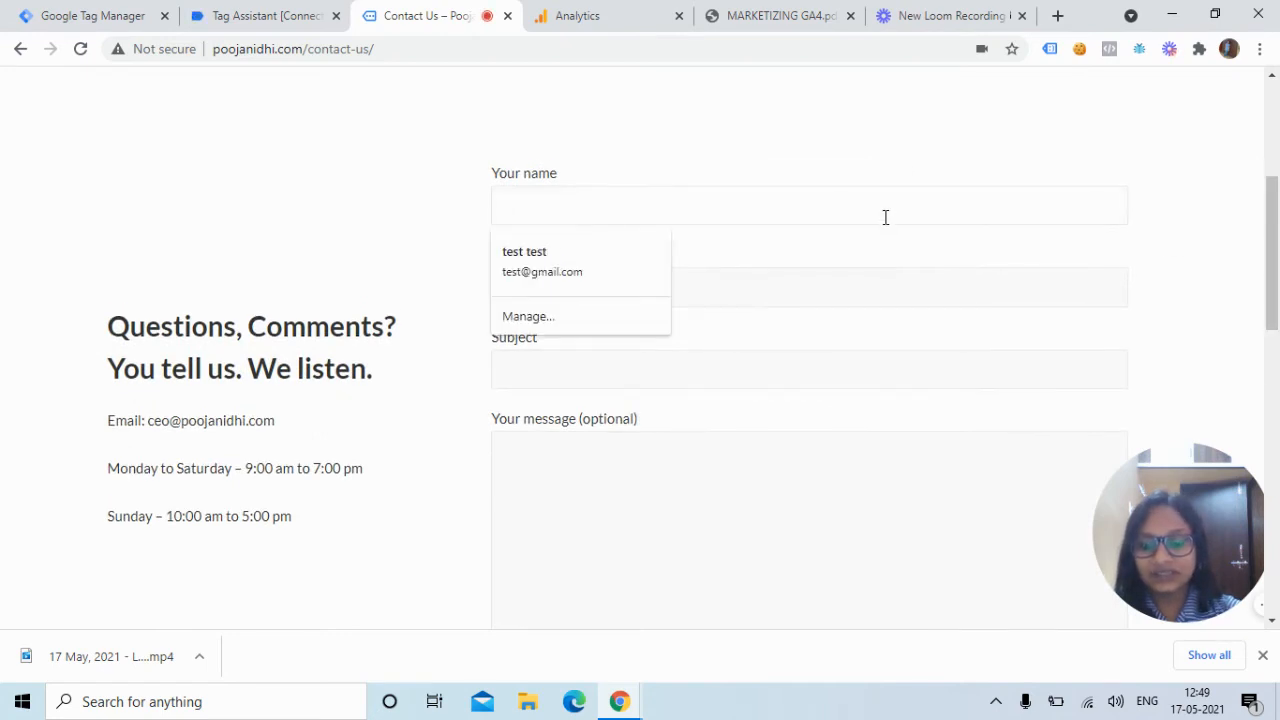
click(575, 259)
click(540, 376)
text(test)
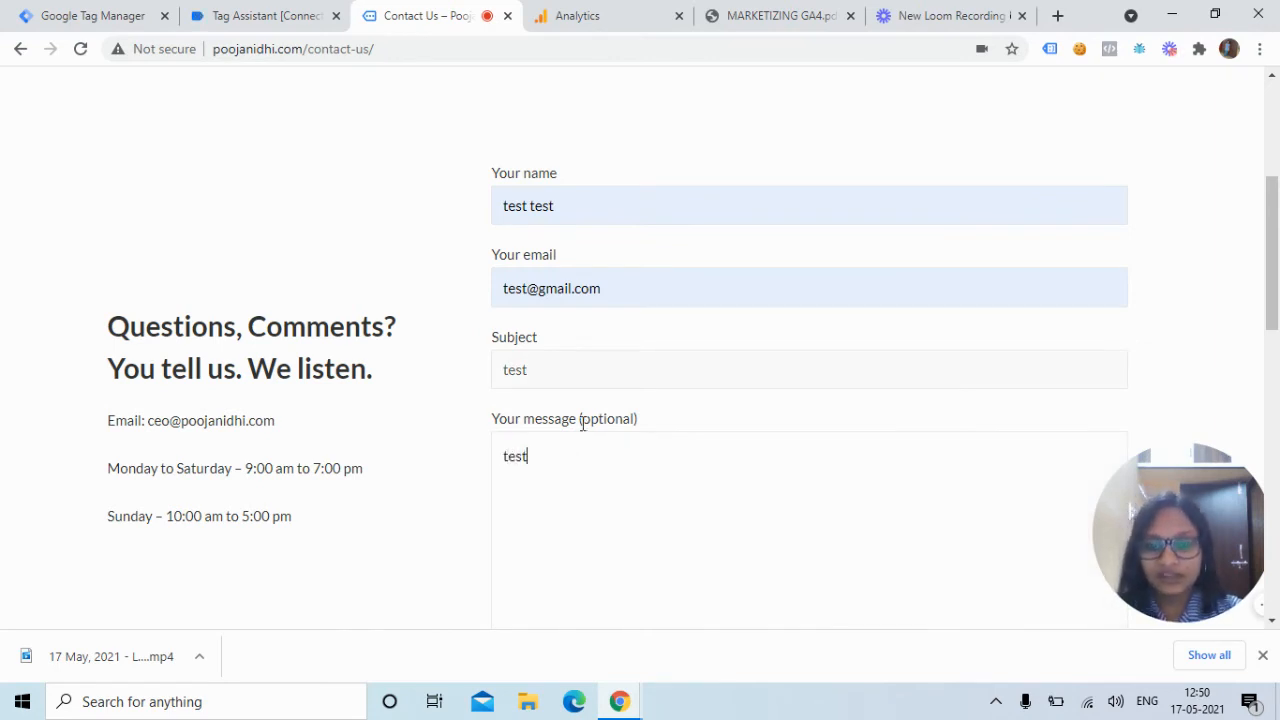
drag(1272, 236, 1272, 340)
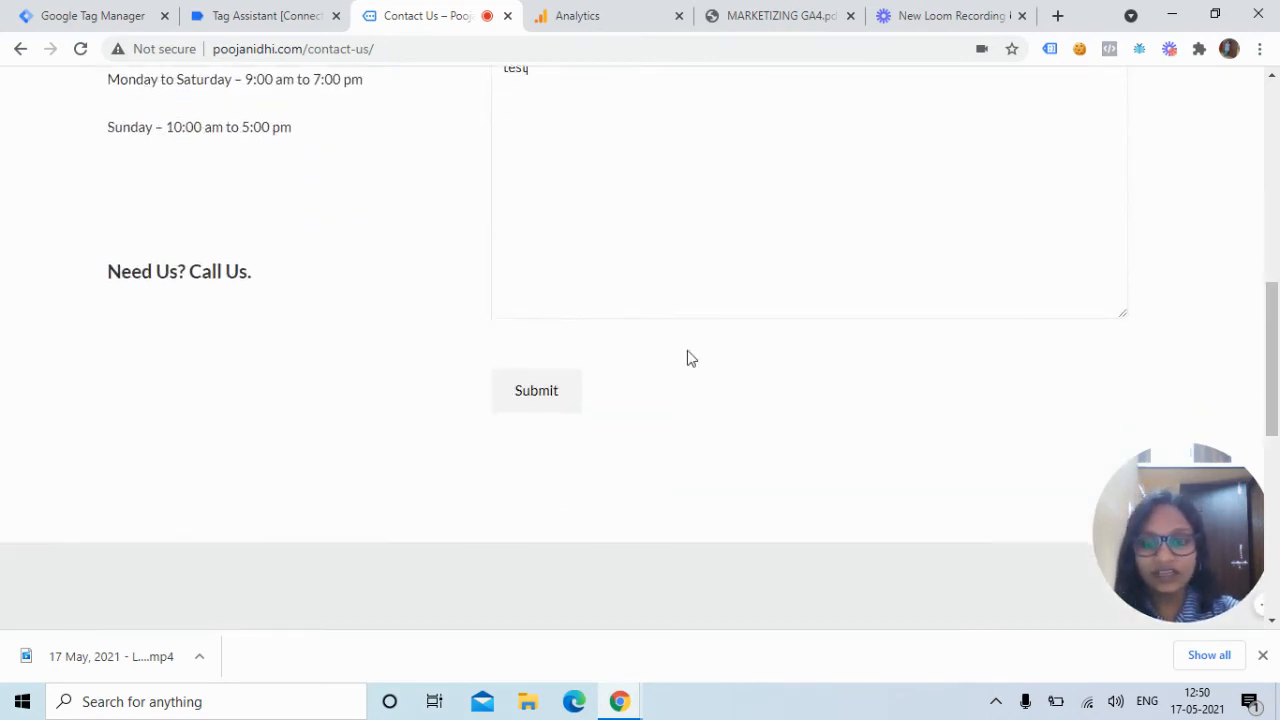
click(533, 400)
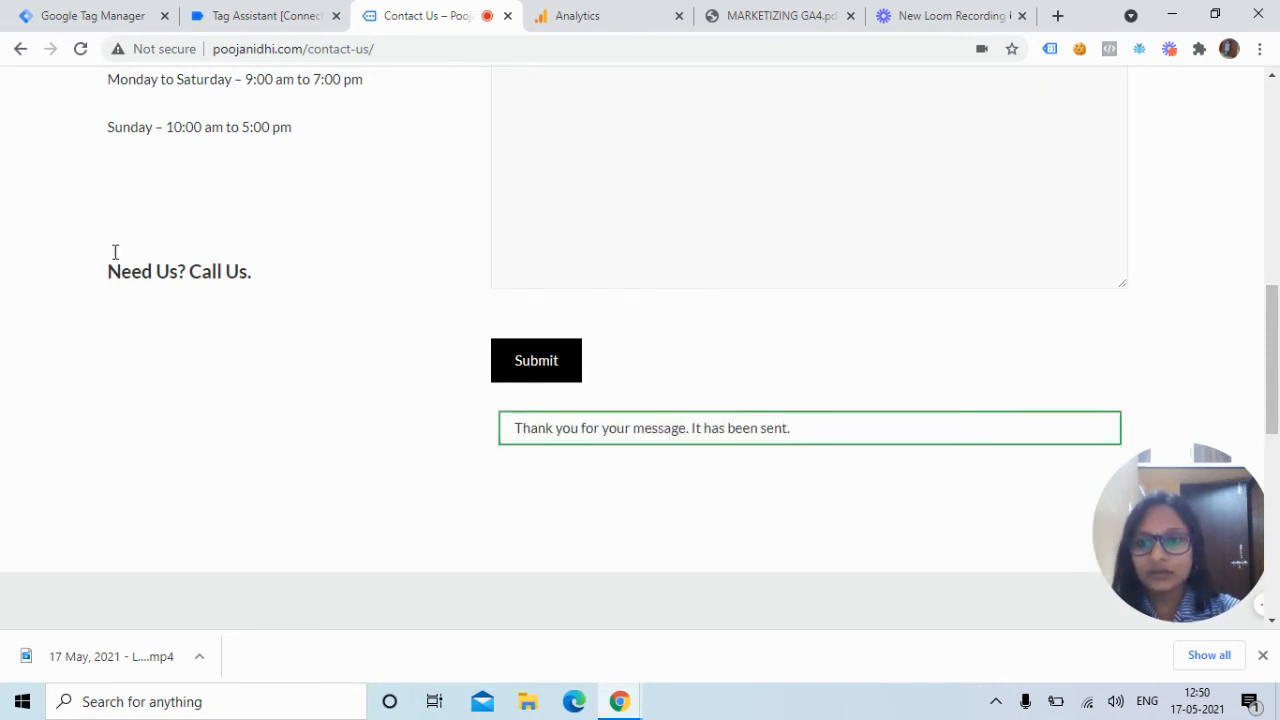
In Tag Assistant, inspect the gtm4wp.contactForm7Submitted event and the details of the GA4 - Lead Event Tag
click(266, 12)
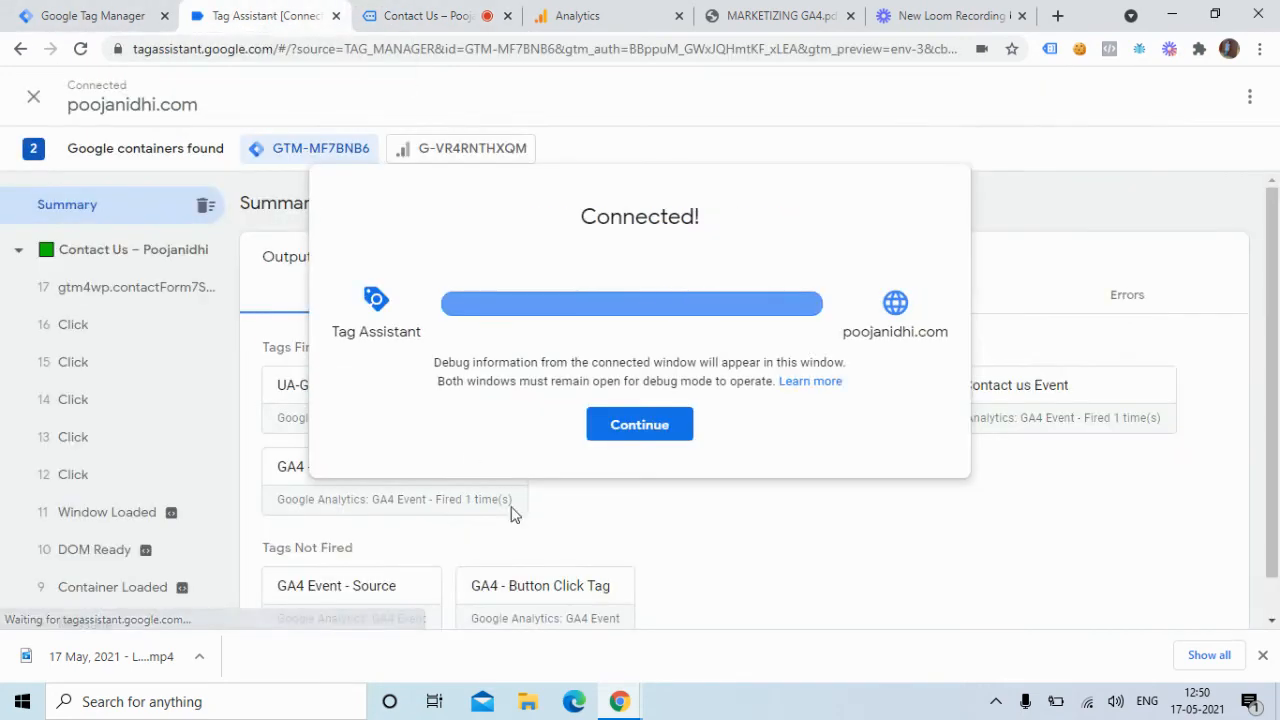
click(638, 426)
click(151, 297)
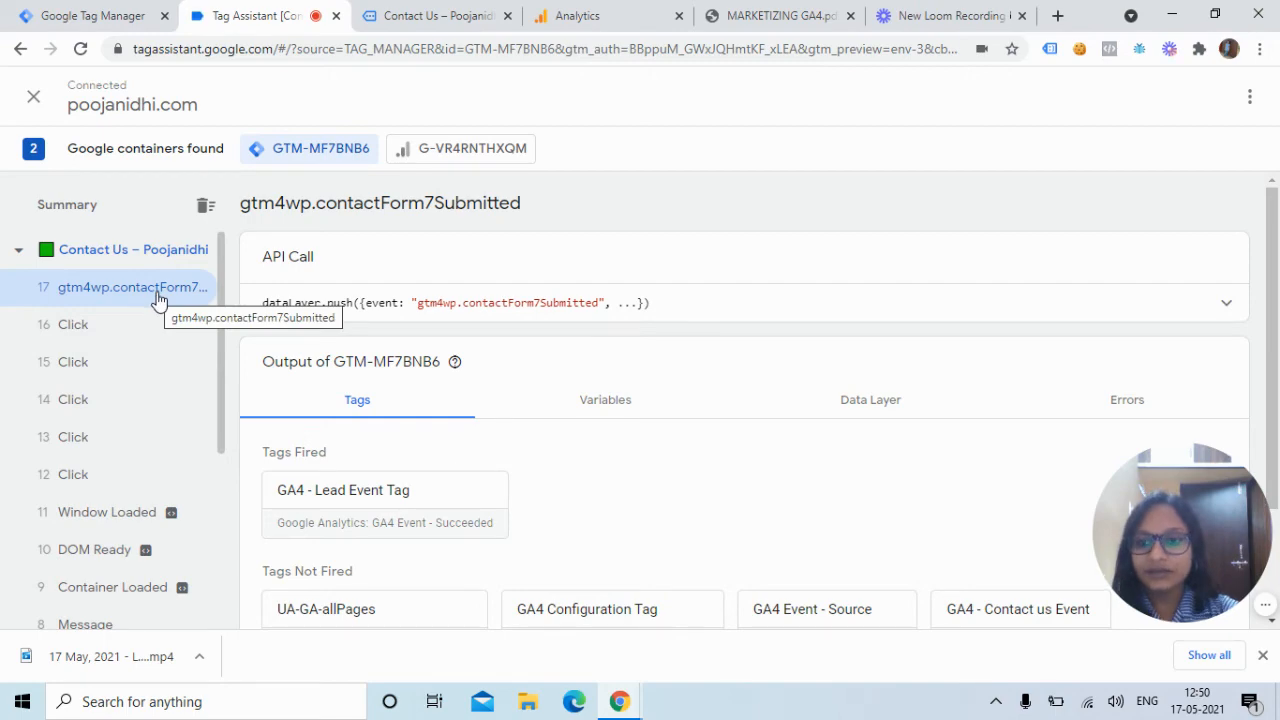
click(370, 503)
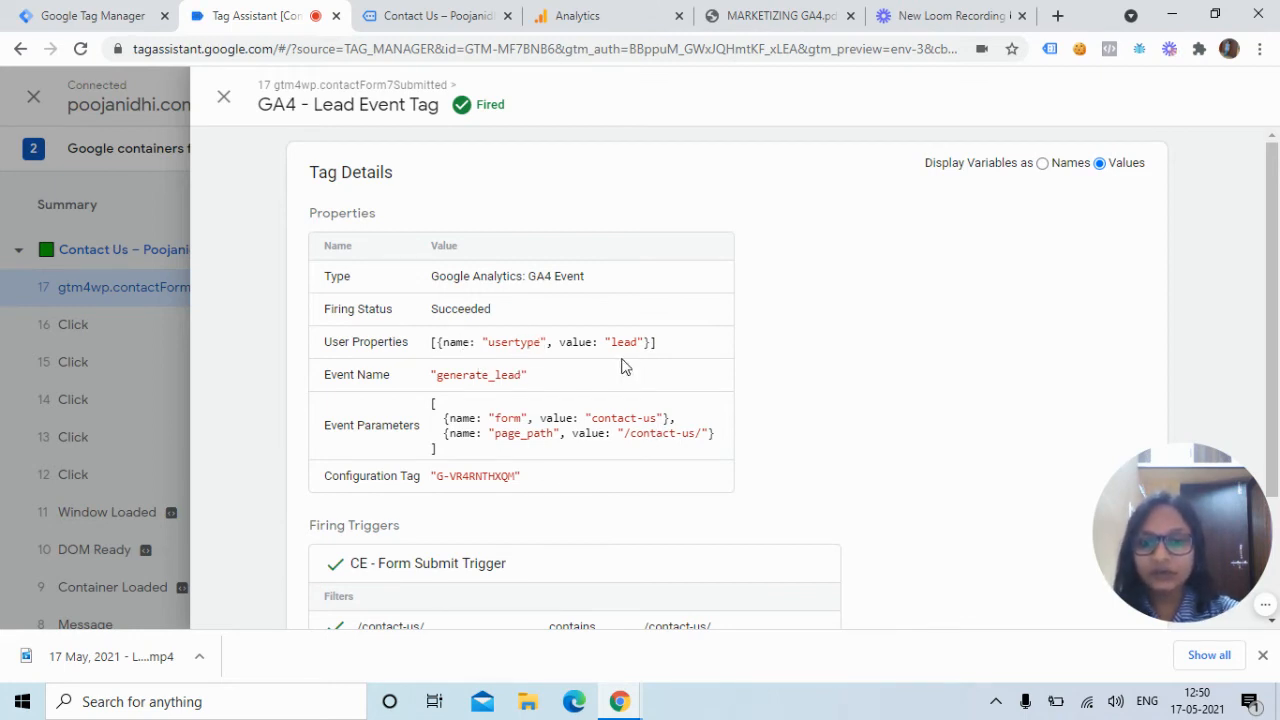
click(223, 97)
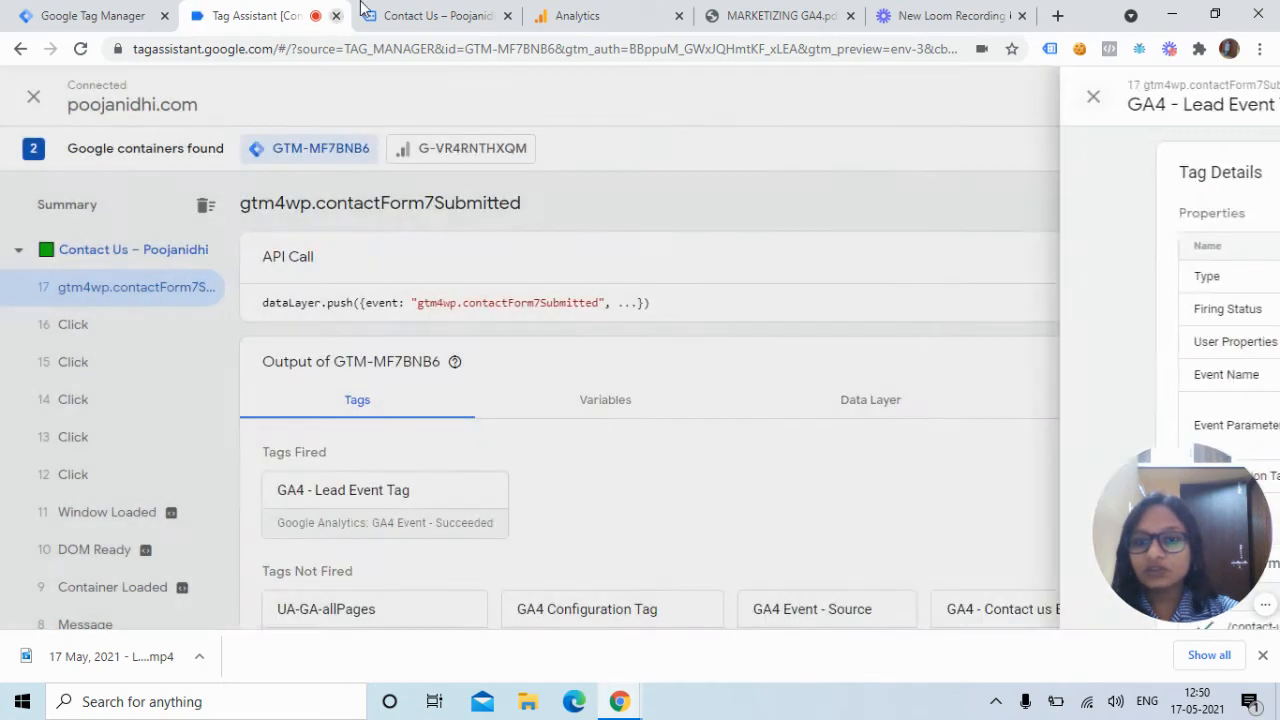
In Google Analytics DebugView, examine the form and page_path parameters of the generate_lead event
click(600, 15)
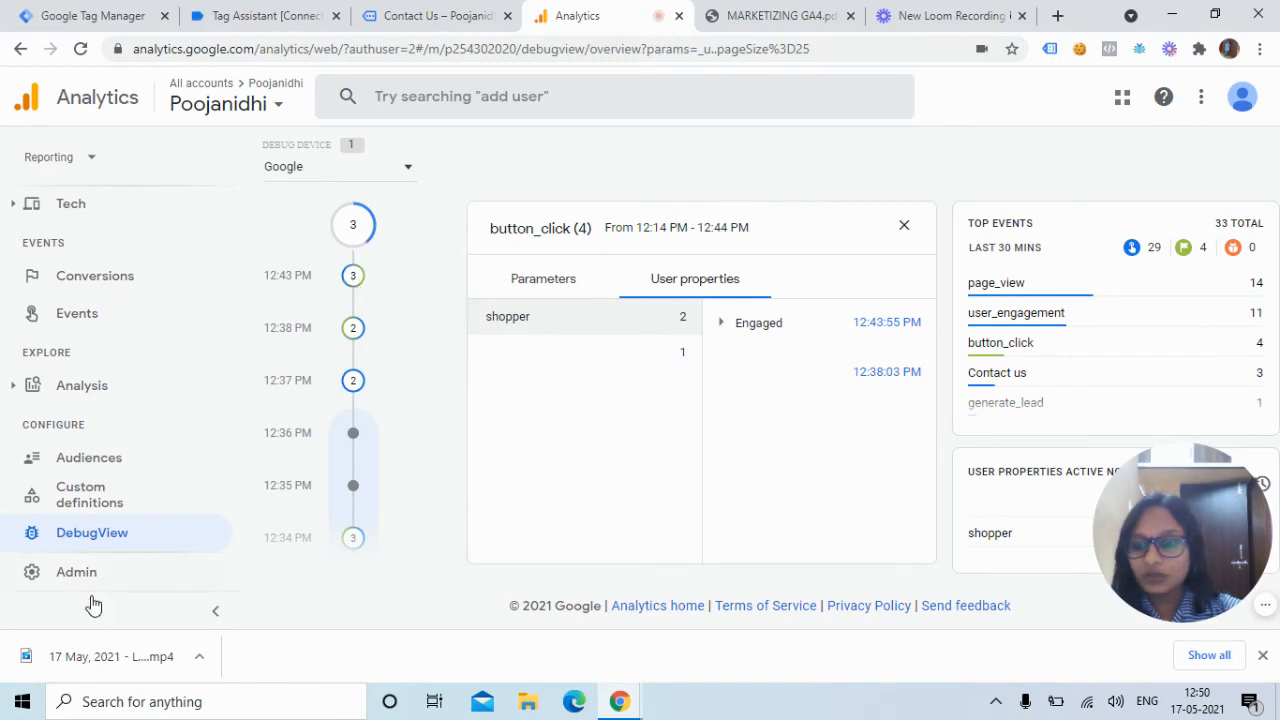
click(113, 537)
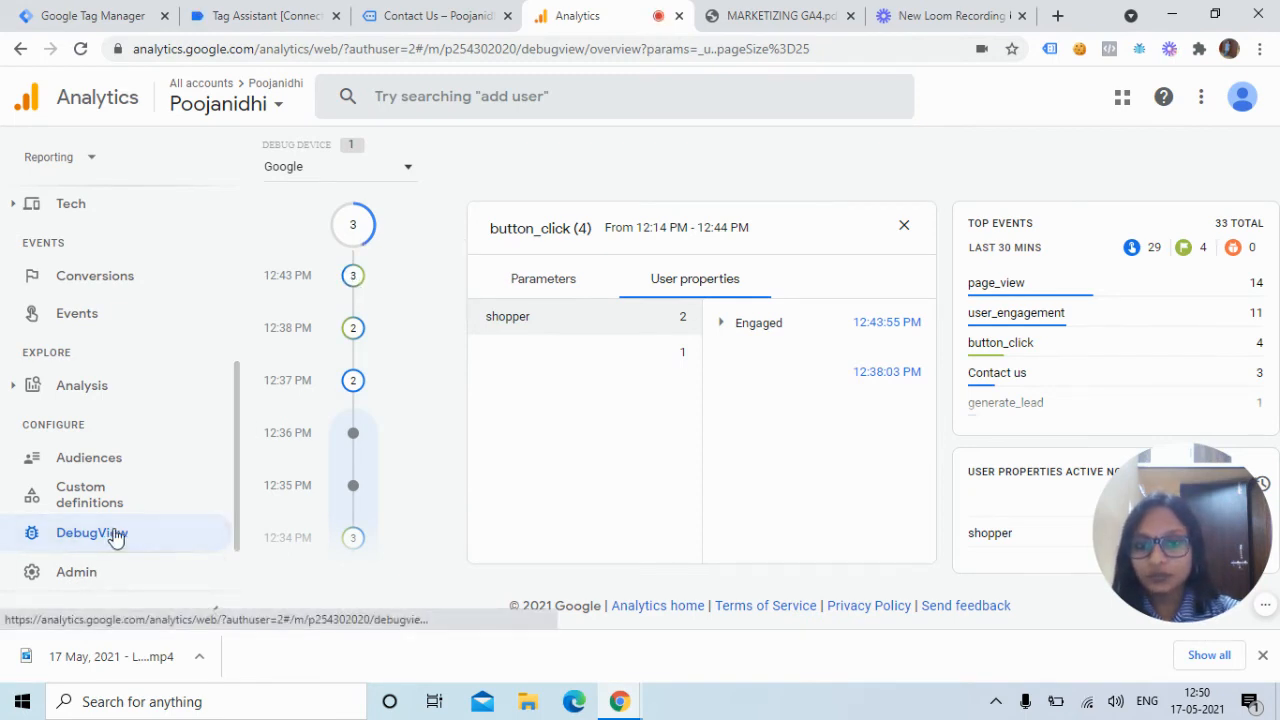
click(905, 224)
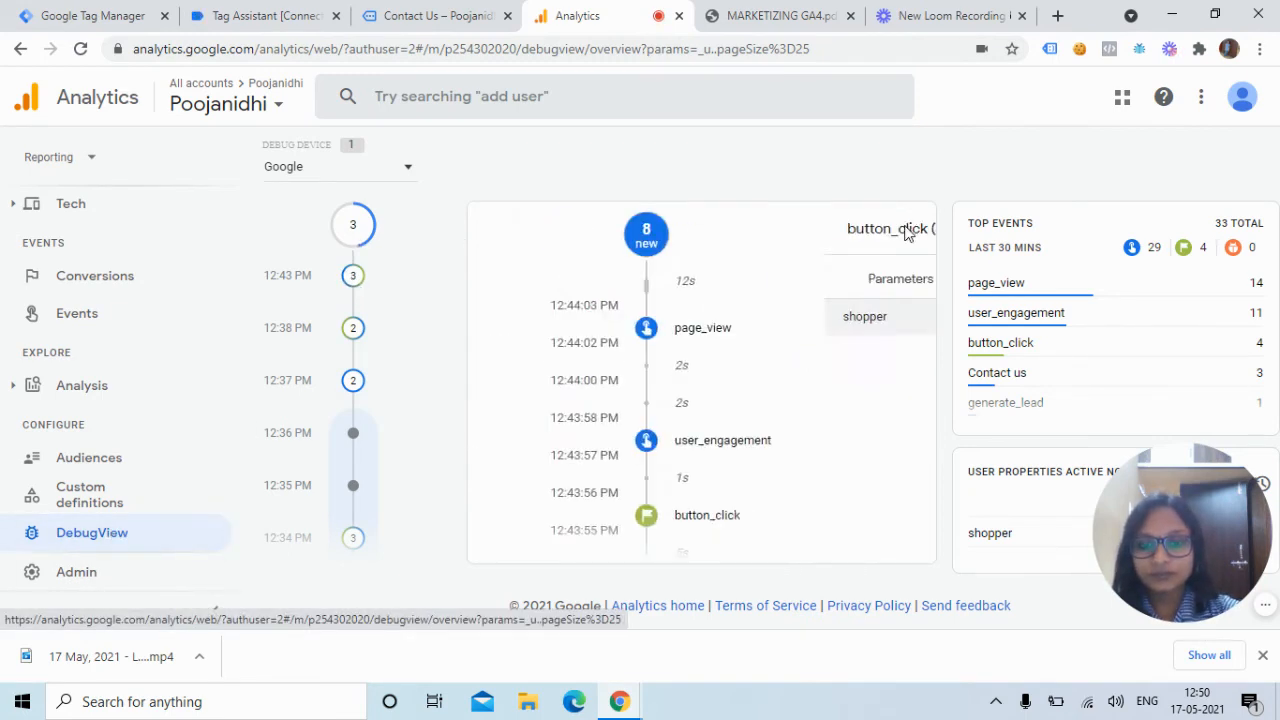
click(720, 250)
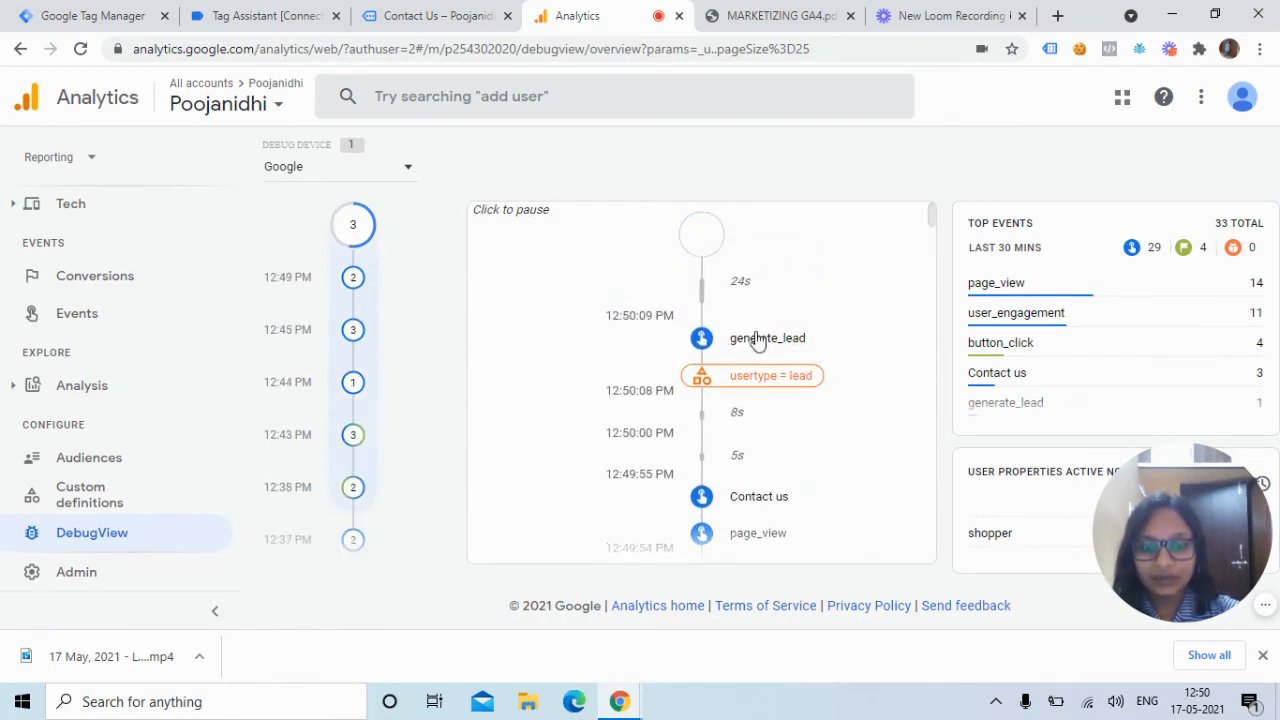
click(703, 345)
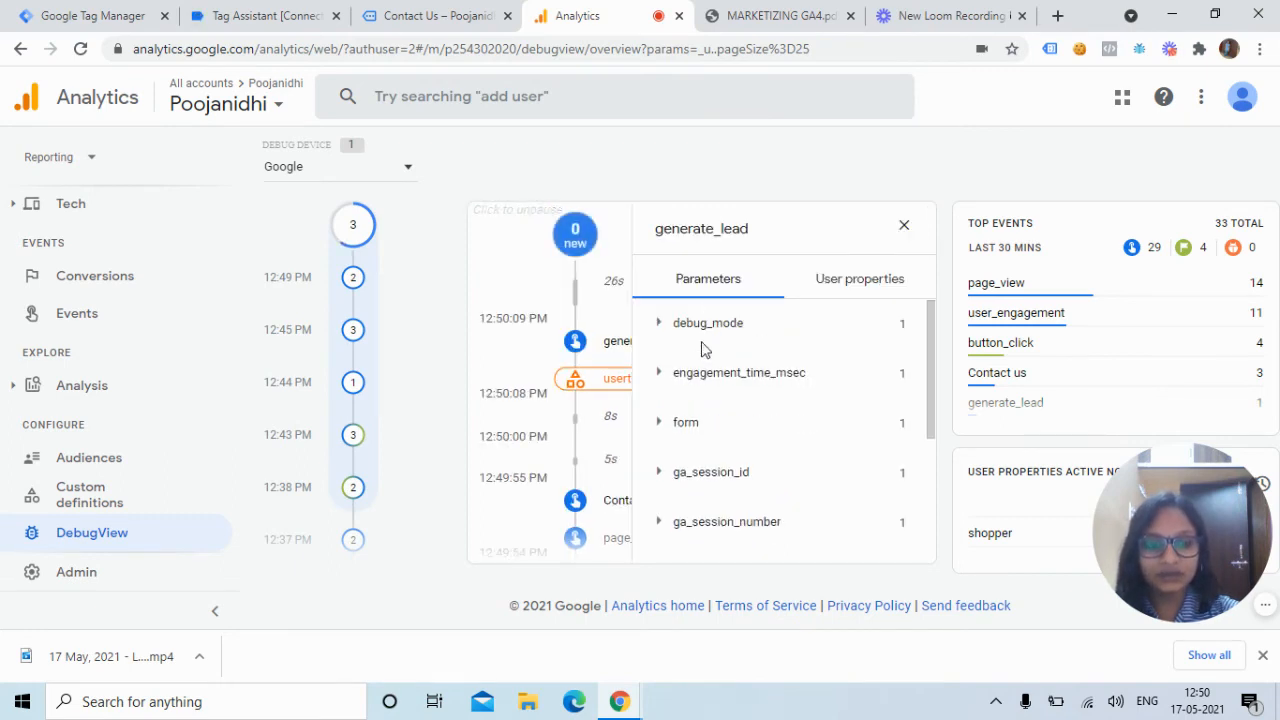
click(660, 423)
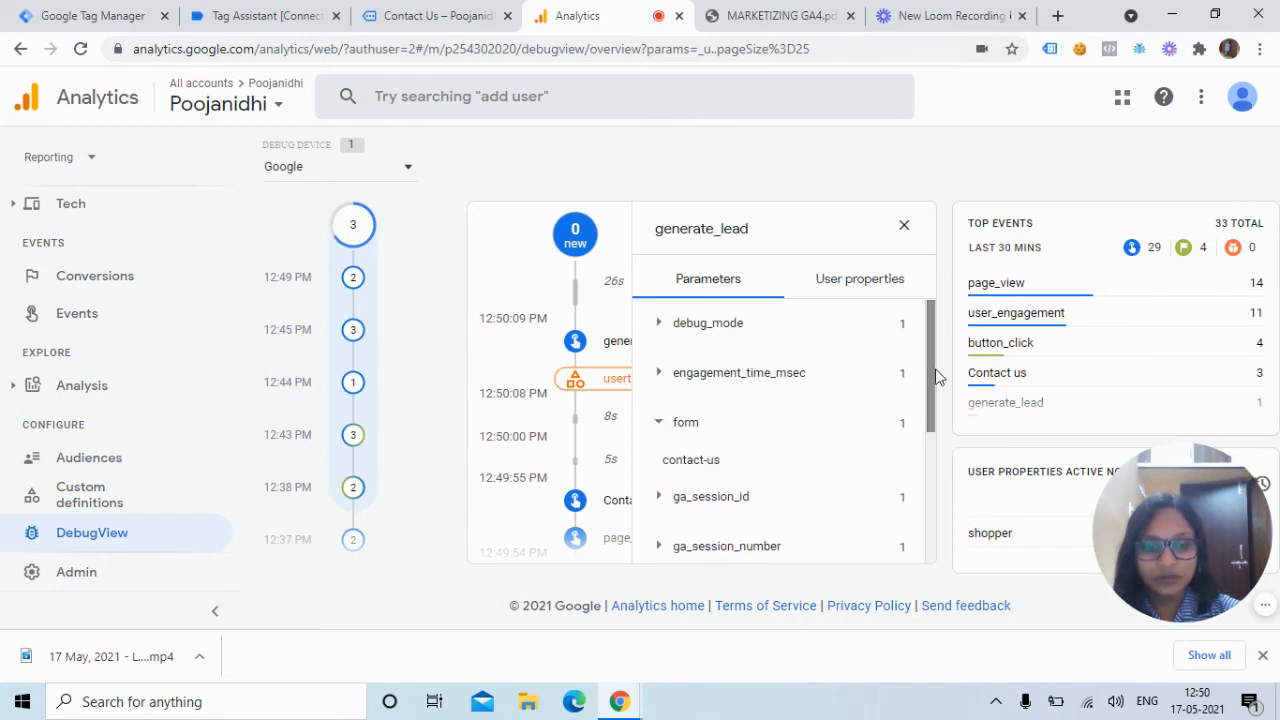
drag(930, 380, 943, 517)
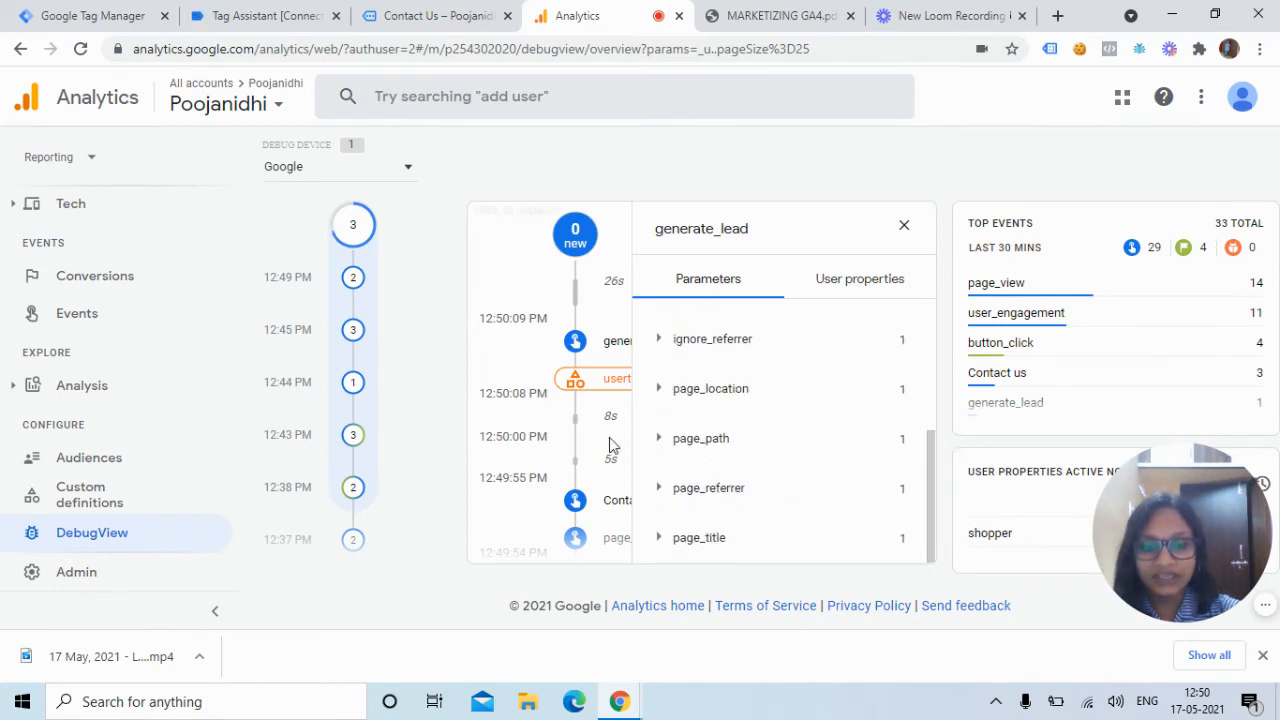
click(658, 440)
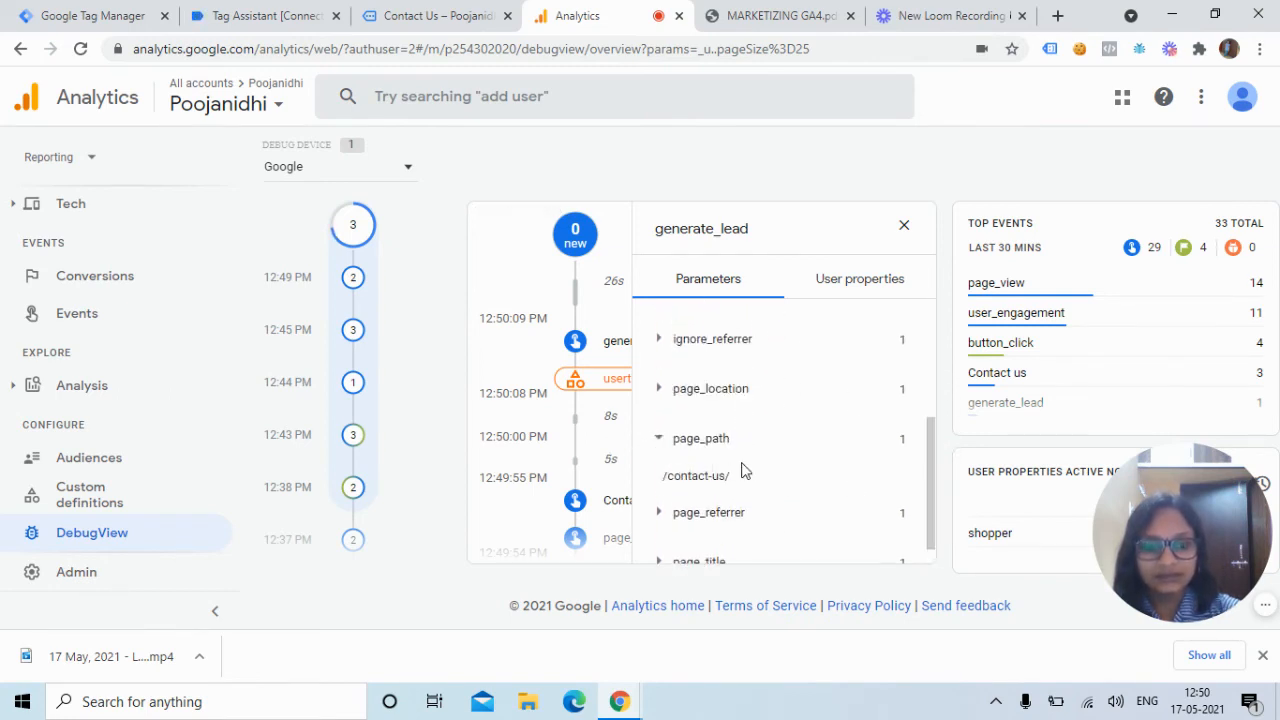
Check the usertype user property on the generate_lead event and on the user property entry in the debug timeline
click(860, 285)
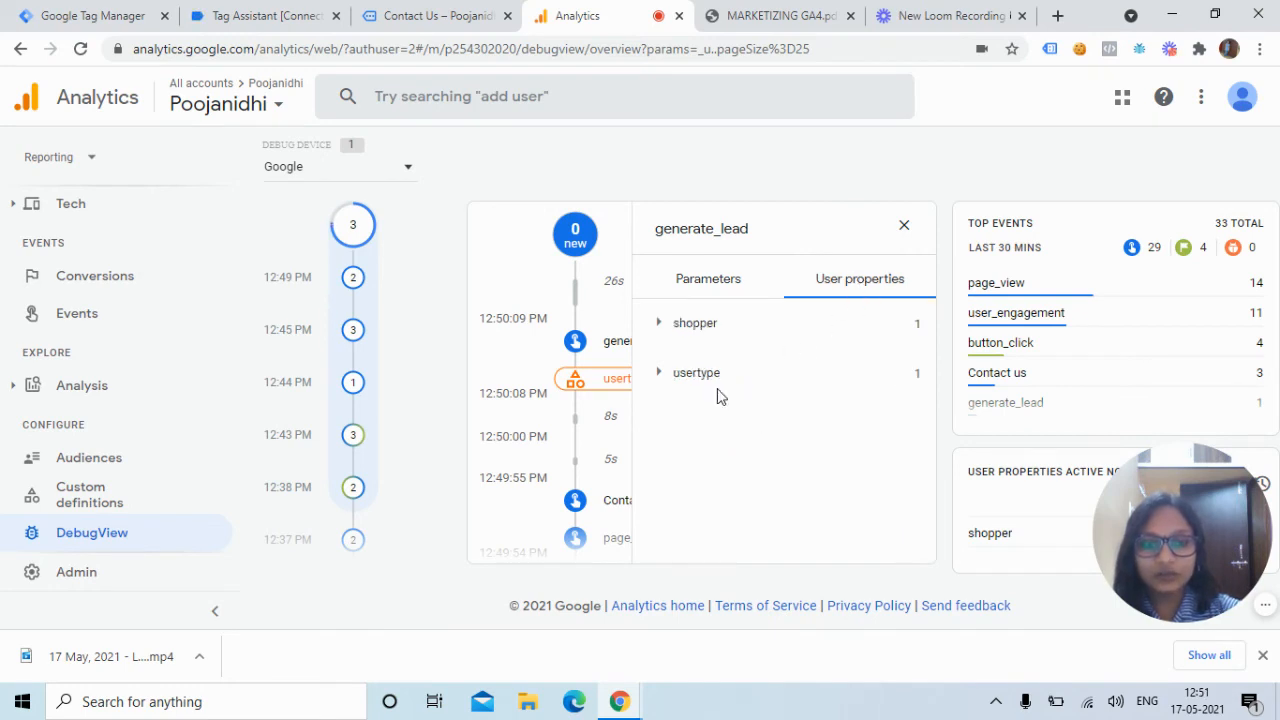
click(659, 376)
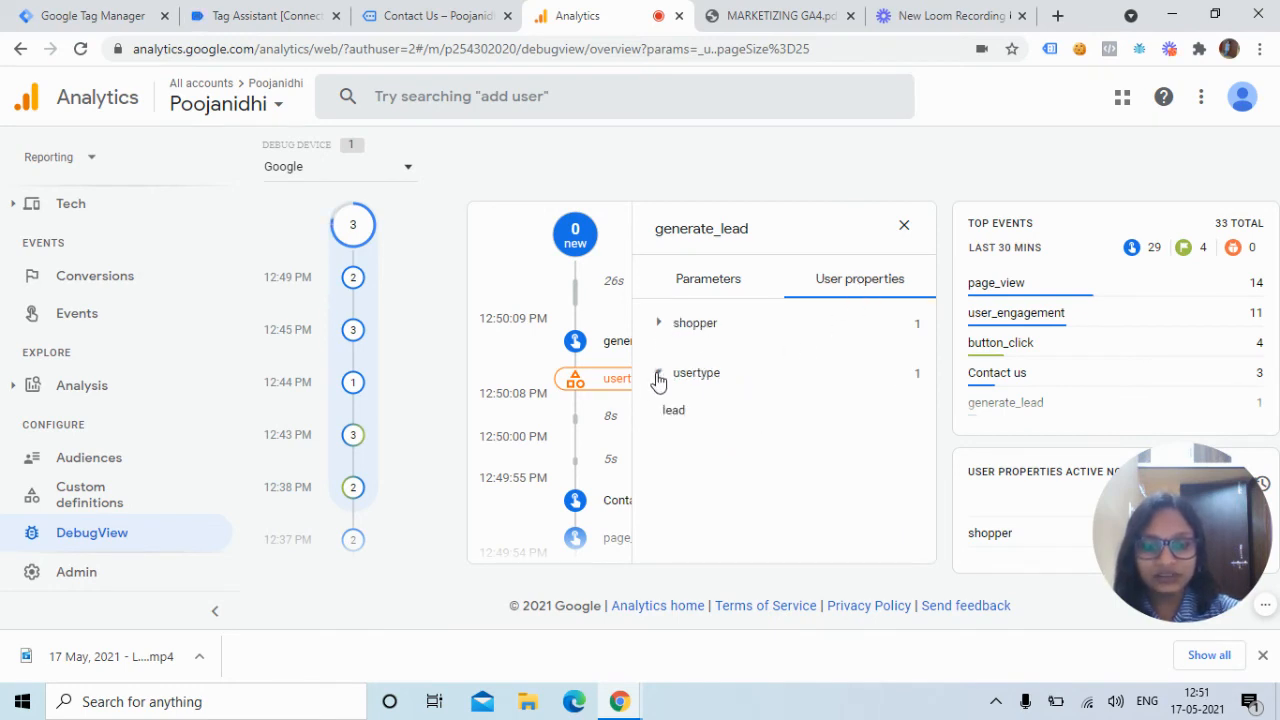
click(600, 384)
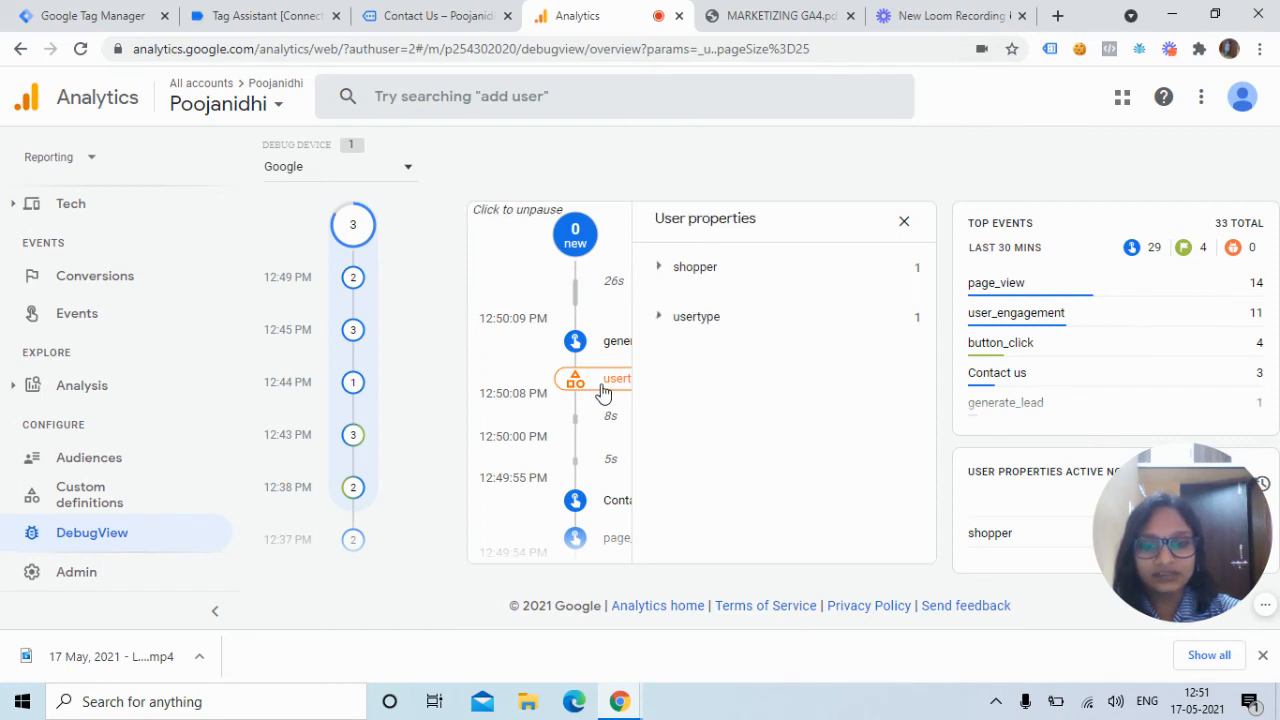
click(661, 320)
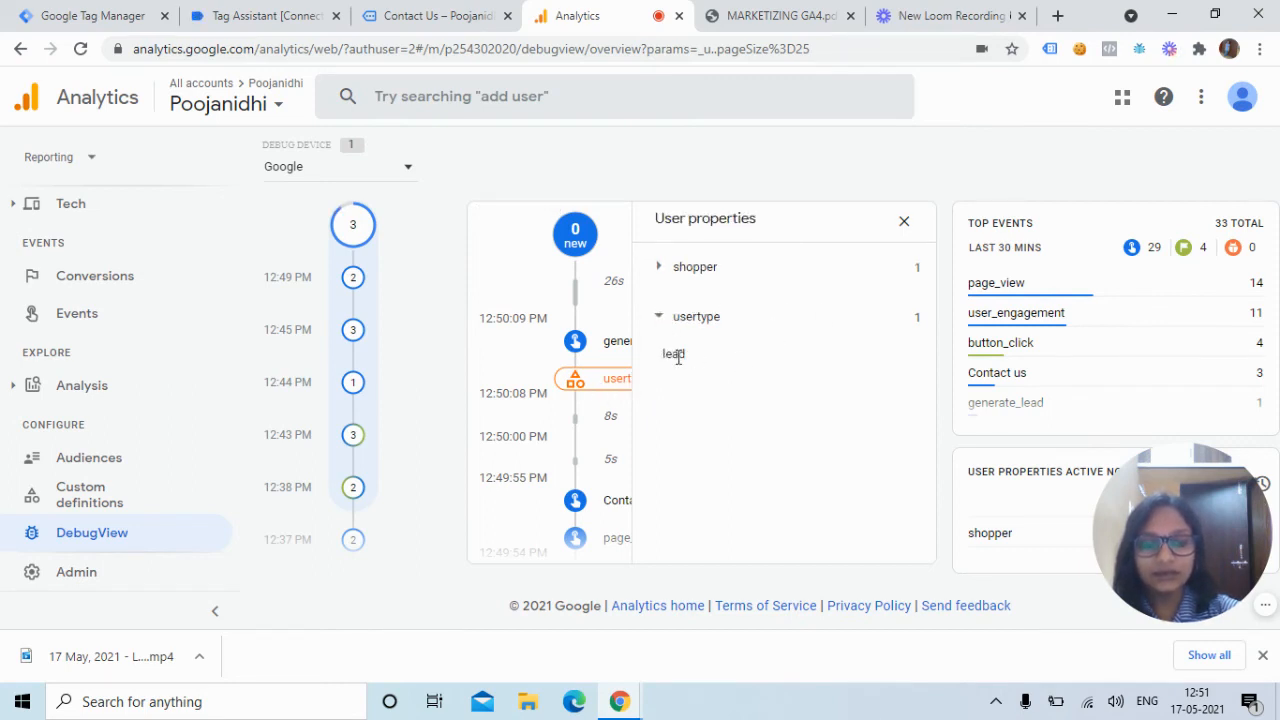
click(658, 318)
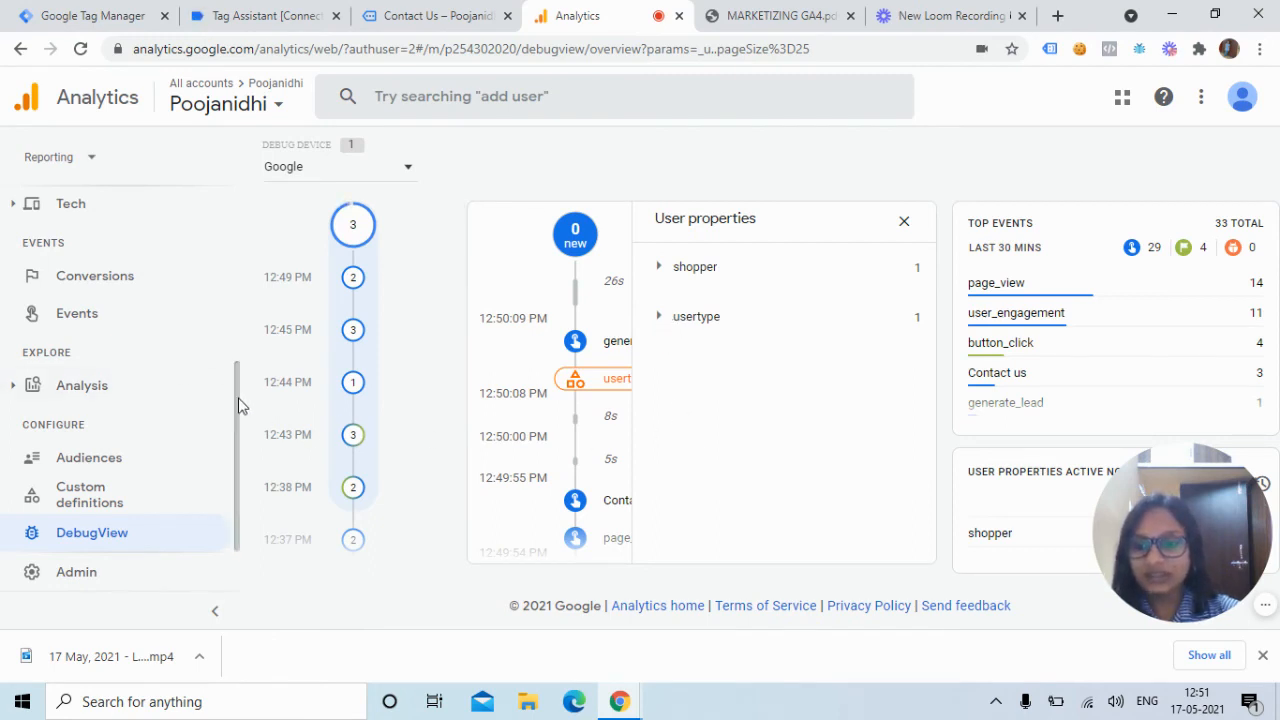
Open the Realtime overview and examine the form parameter of generate_lead in the event count by event name card
scroll(240, 374, up, 1)
scroll(240, 374, up, 5)
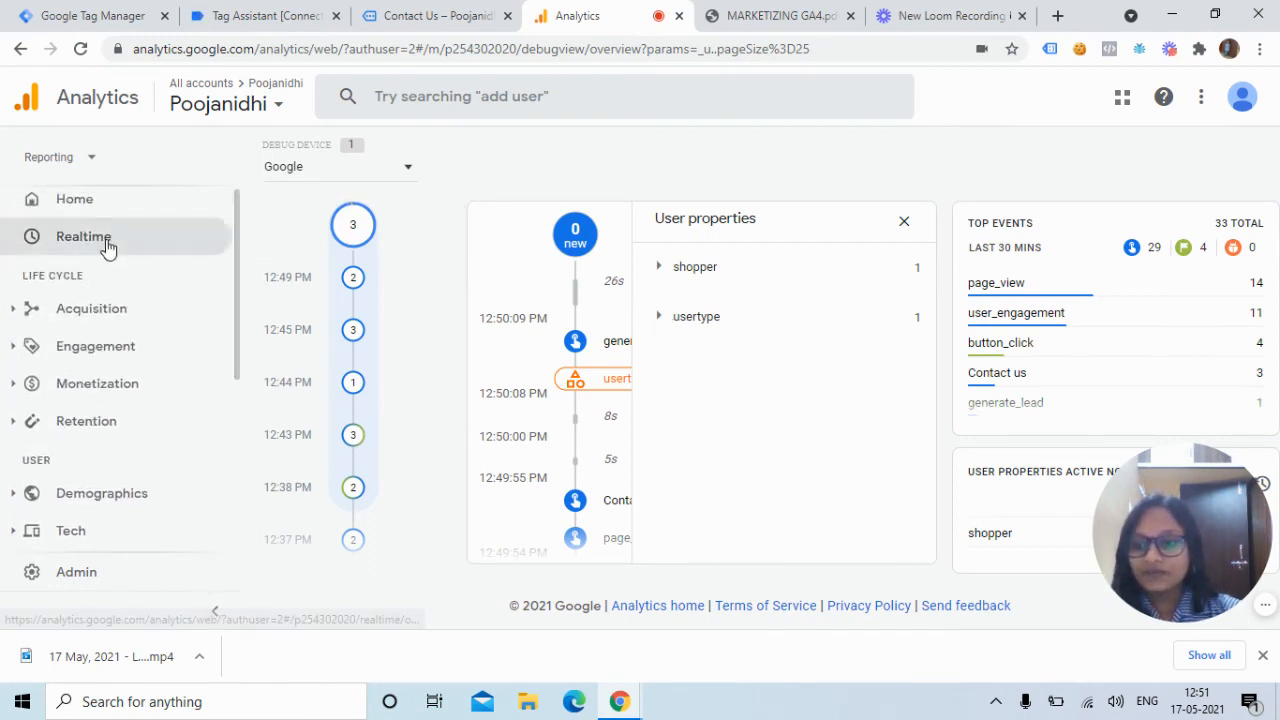
click(108, 240)
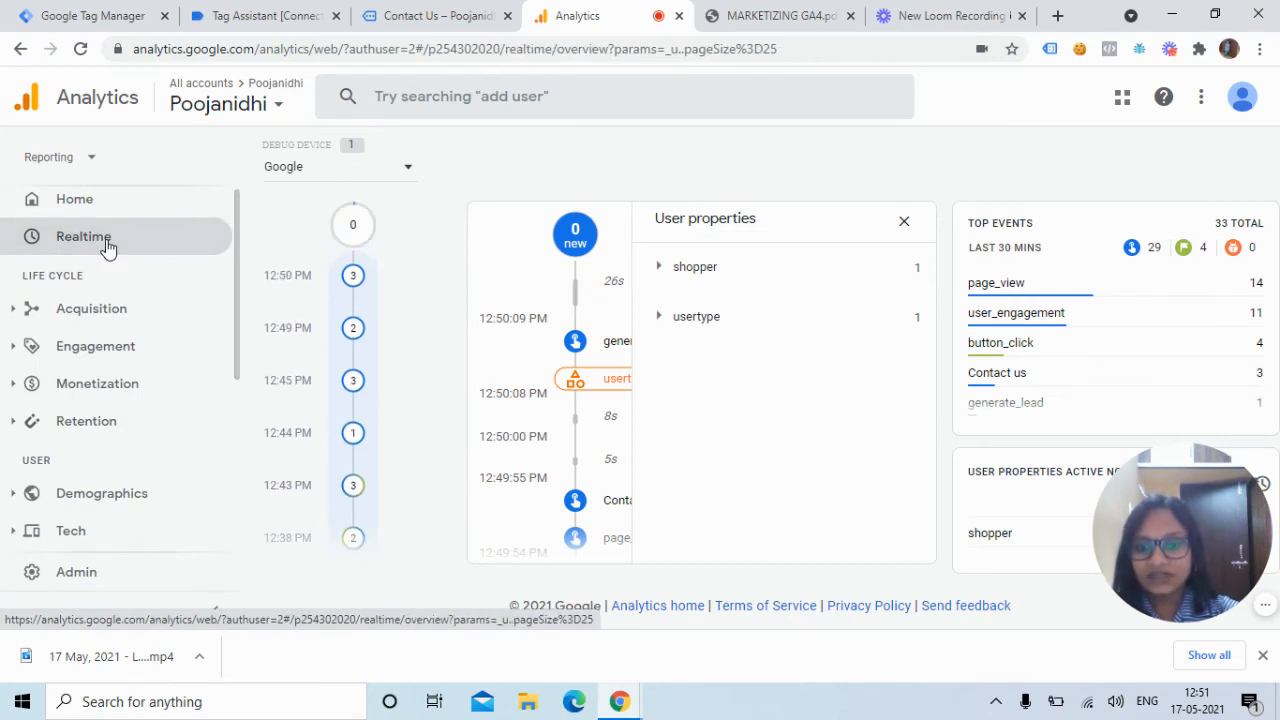
click(108, 247)
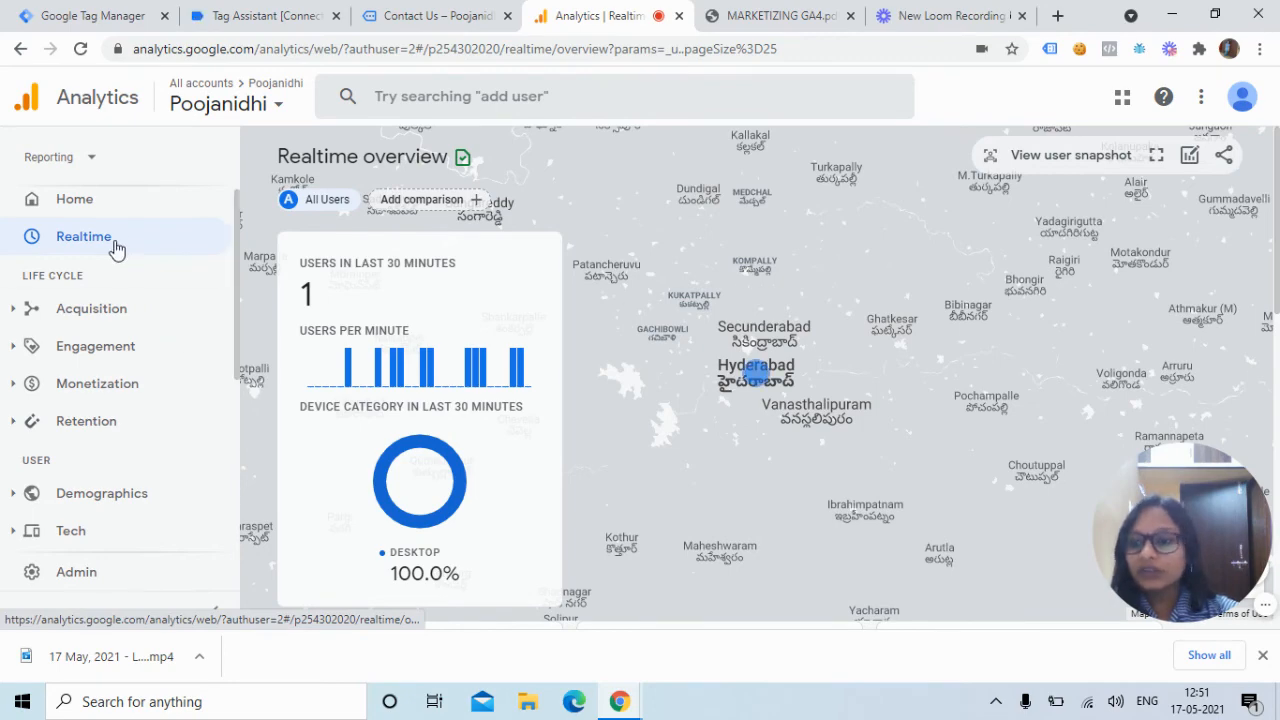
drag(1278, 209, 1269, 367)
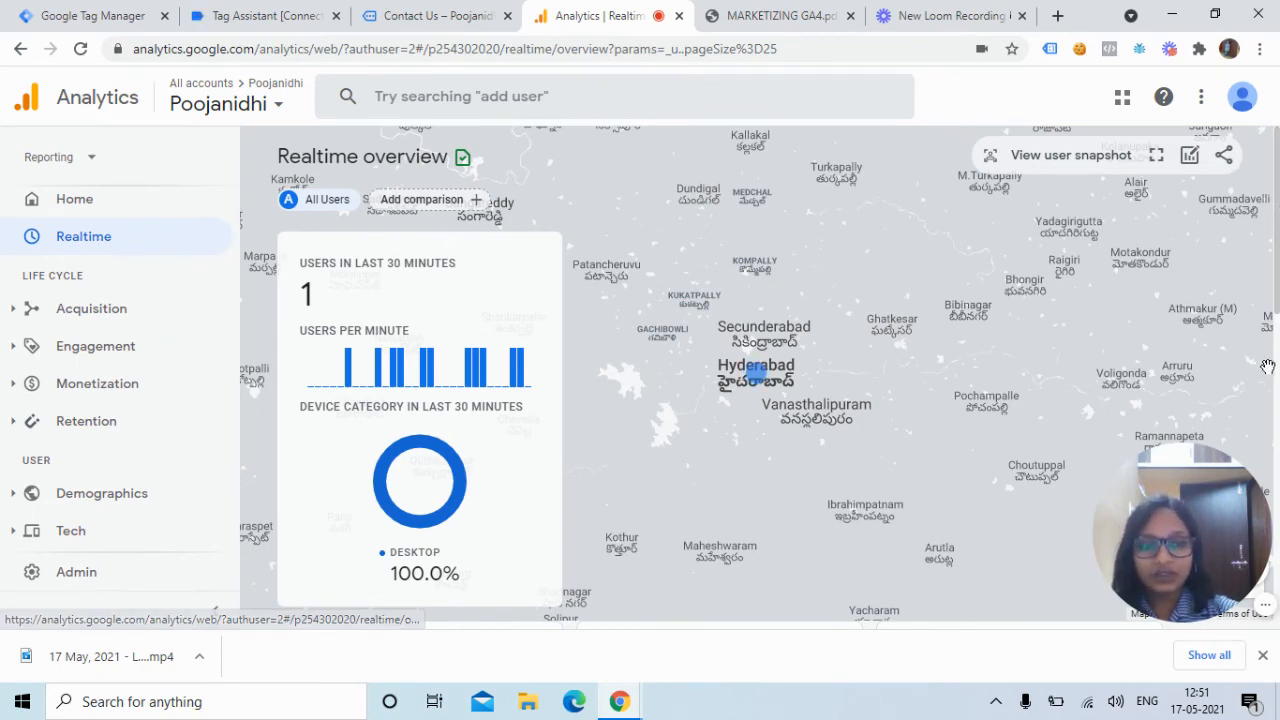
drag(1278, 249, 1278, 548)
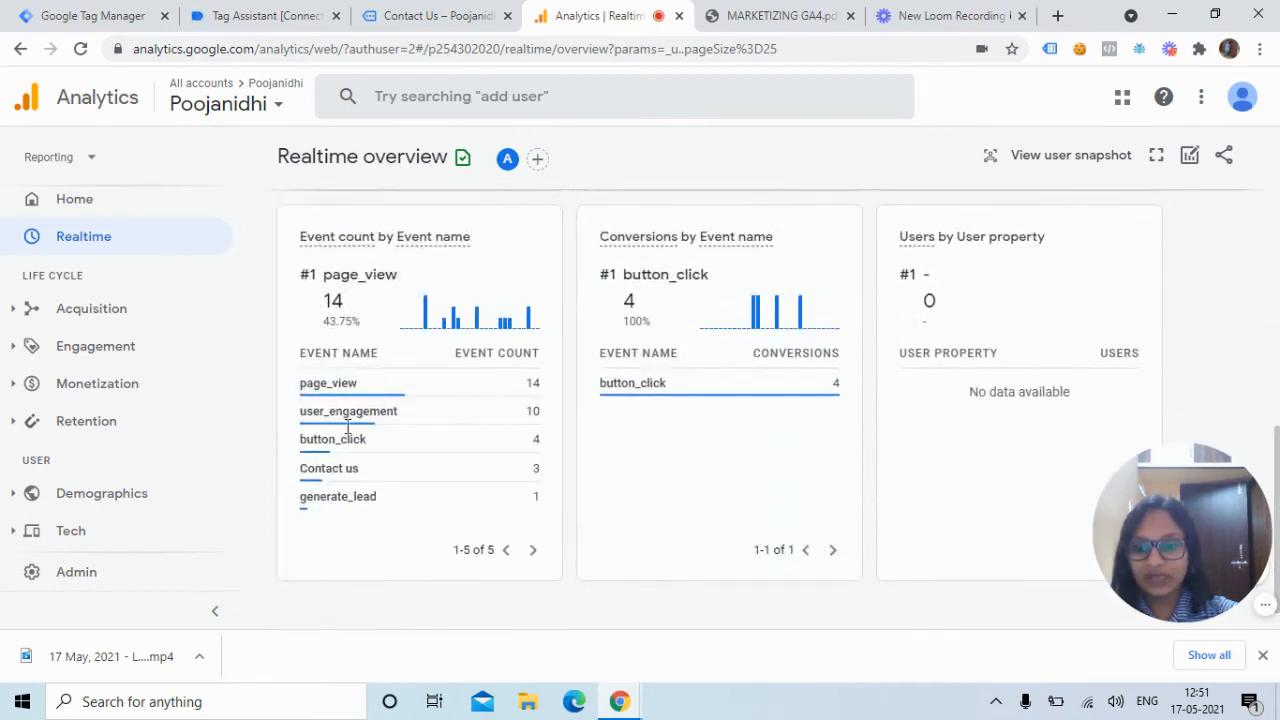
click(388, 500)
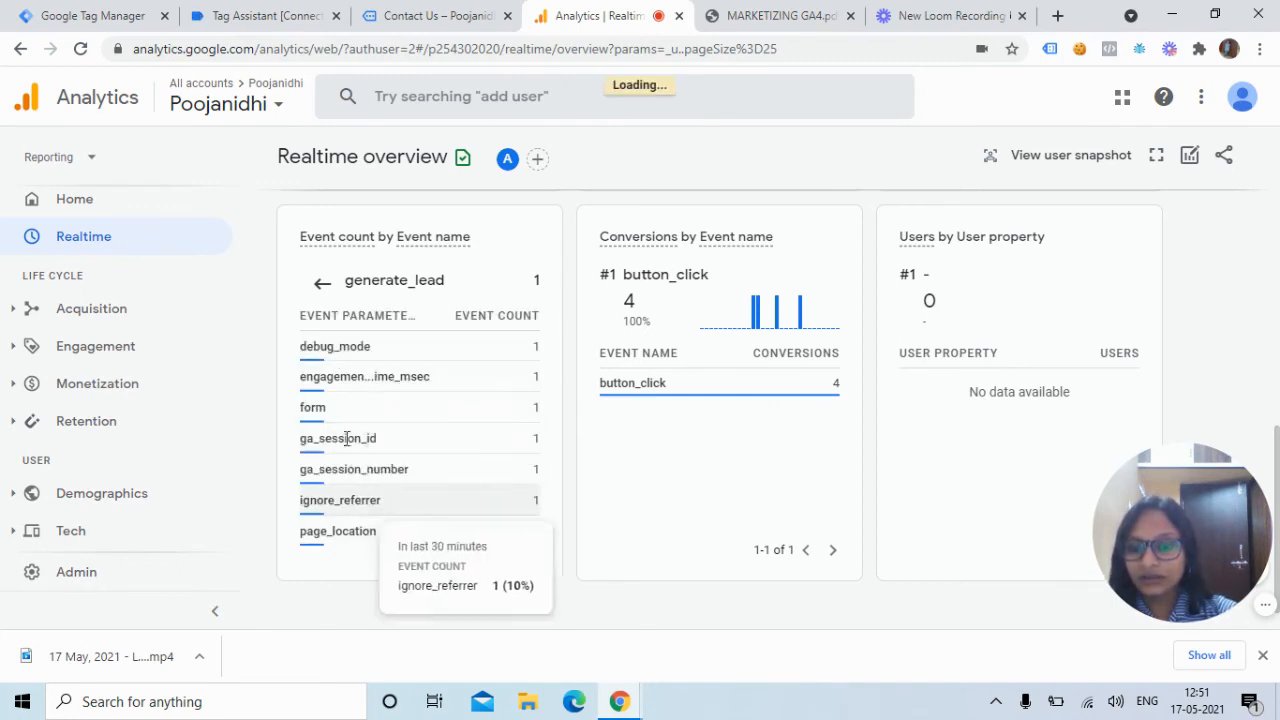
click(333, 410)
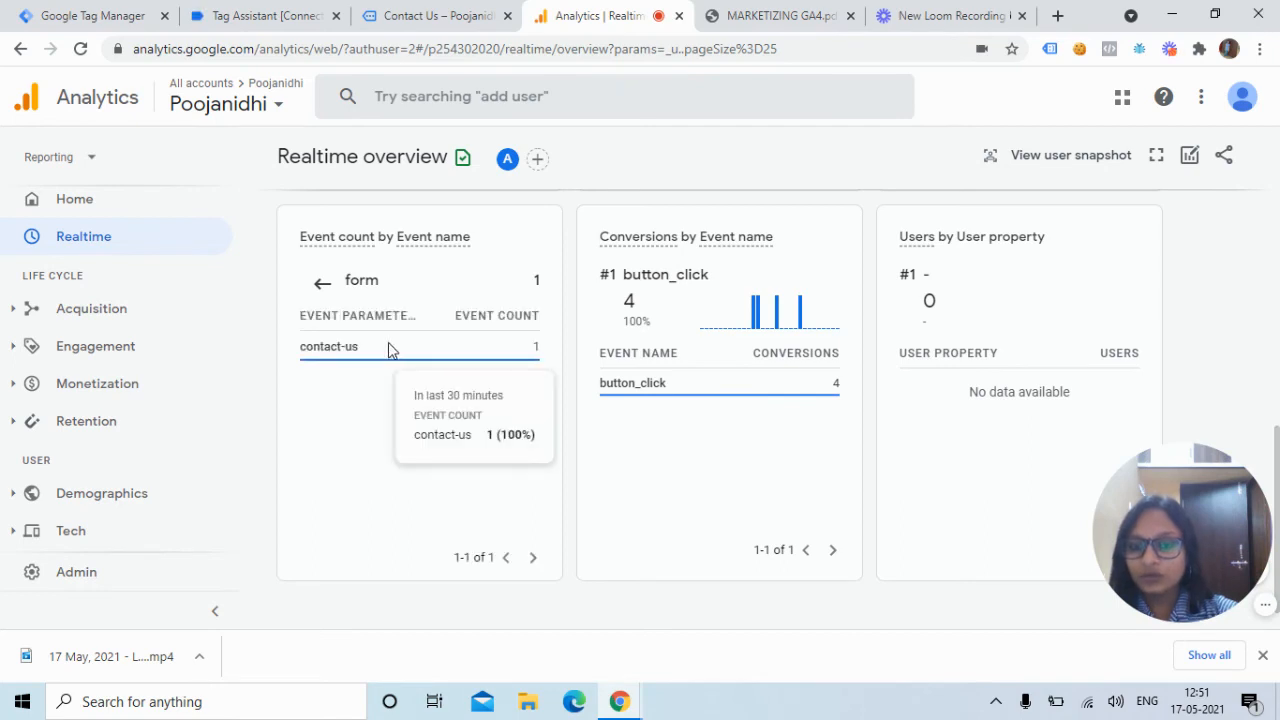
Open the Engagement Events report and review the detailed report of the button_click event
click(103, 345)
click(79, 422)
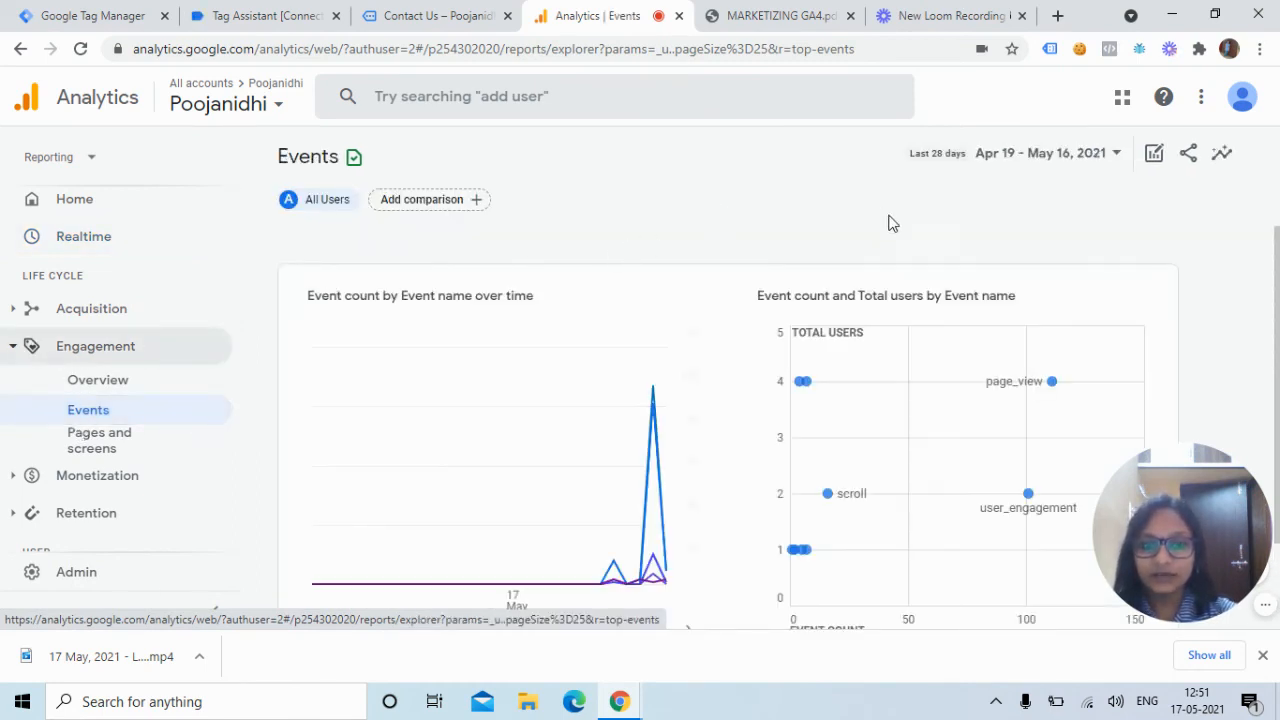
scroll(1276, 522, down, 4)
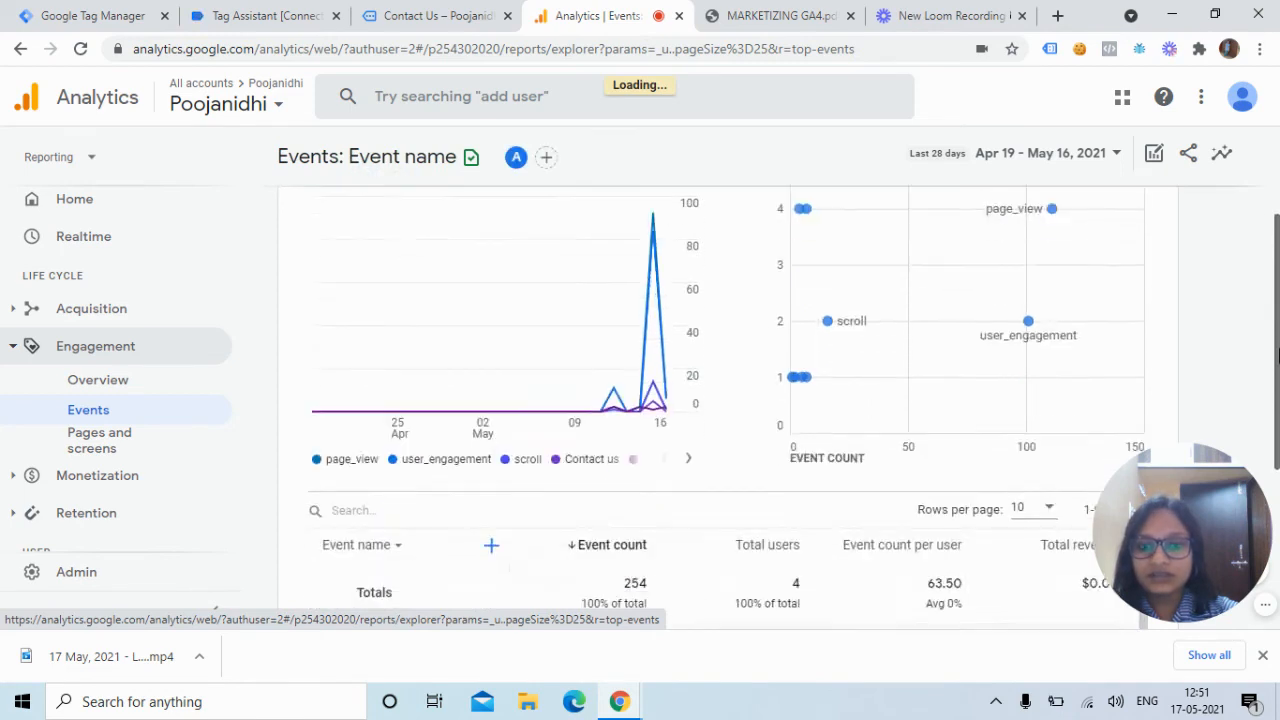
scroll(505, 345, up, 1)
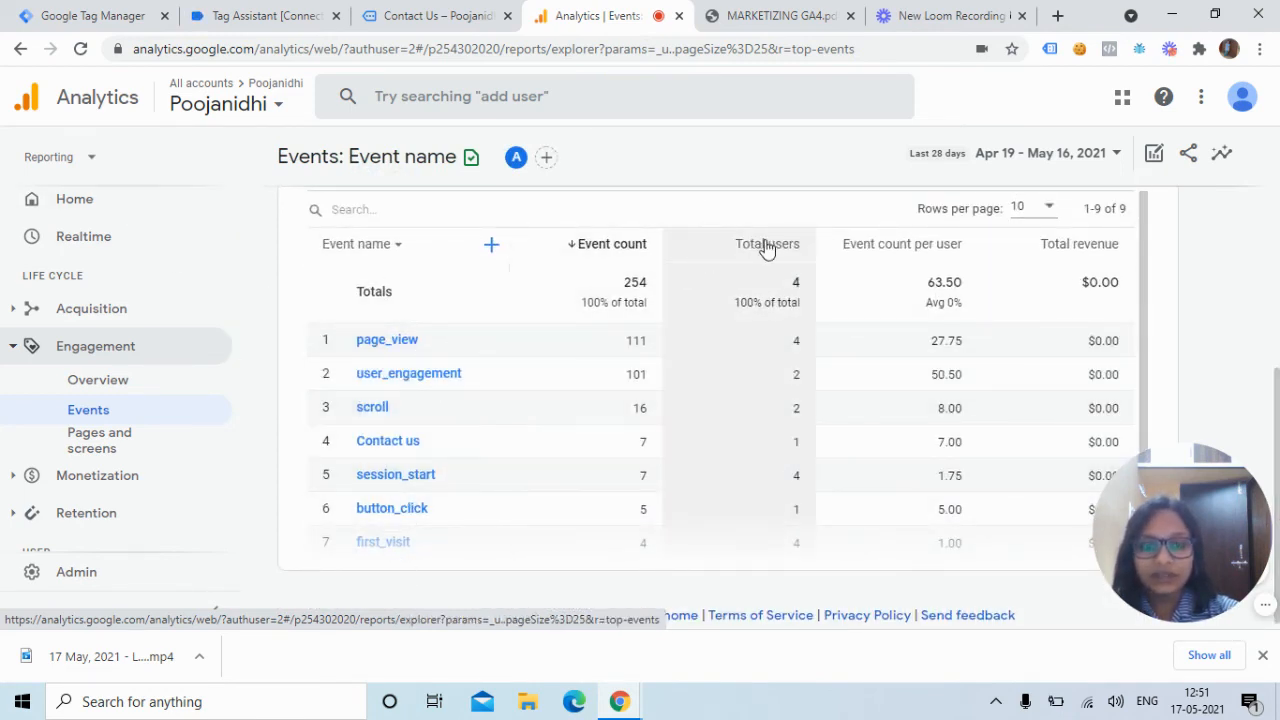
click(388, 515)
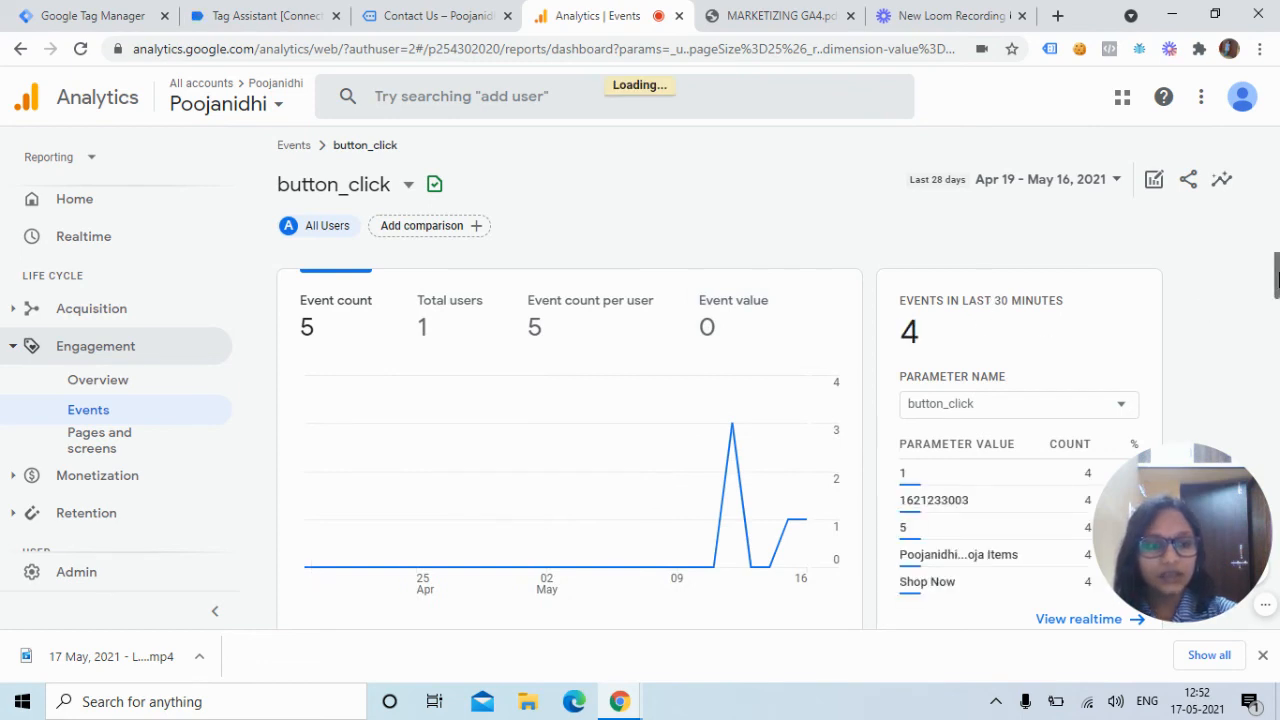
scroll(889, 376, down, 2)
scroll(889, 376, up, 2)
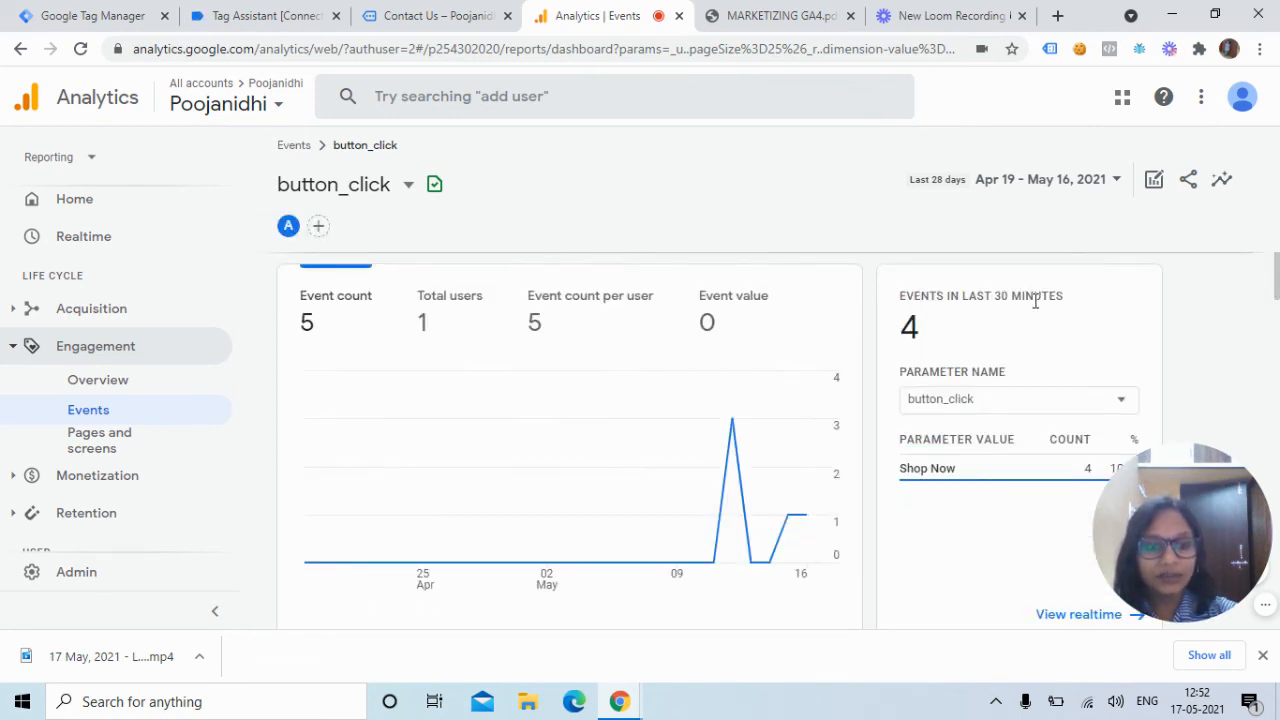
drag(1276, 316, 1277, 392)
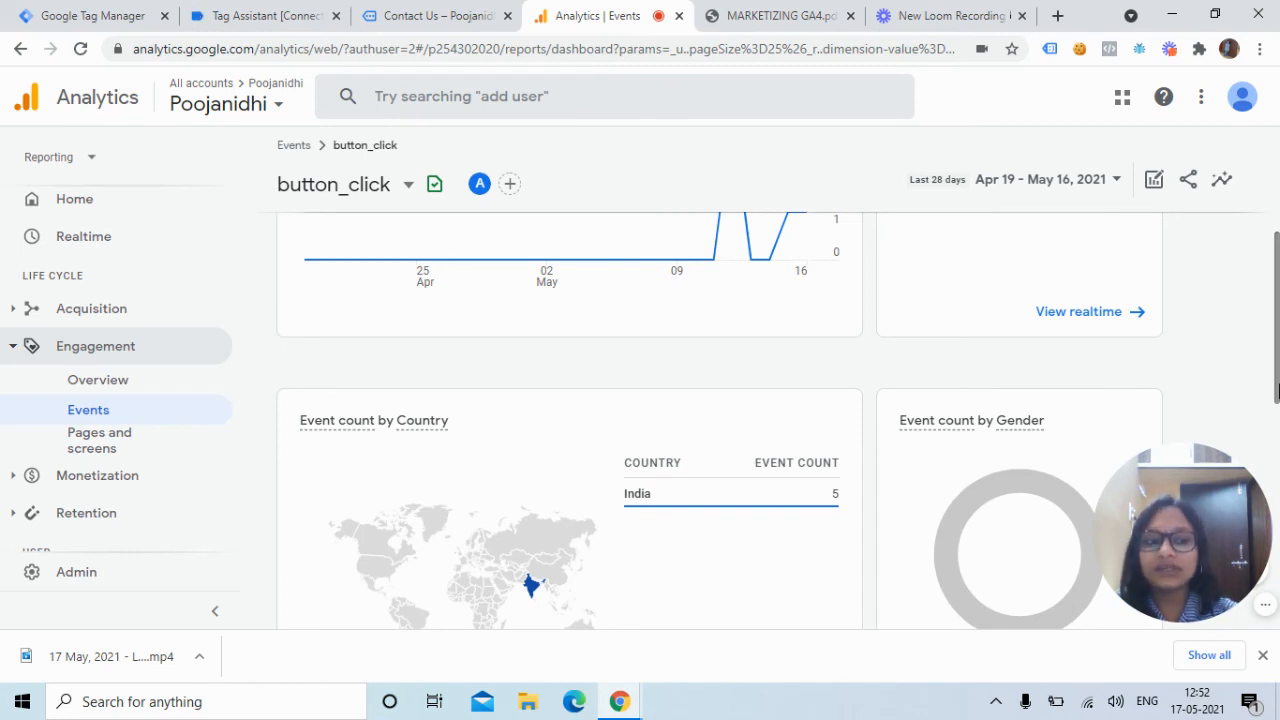
drag(1277, 392, 1263, 252)
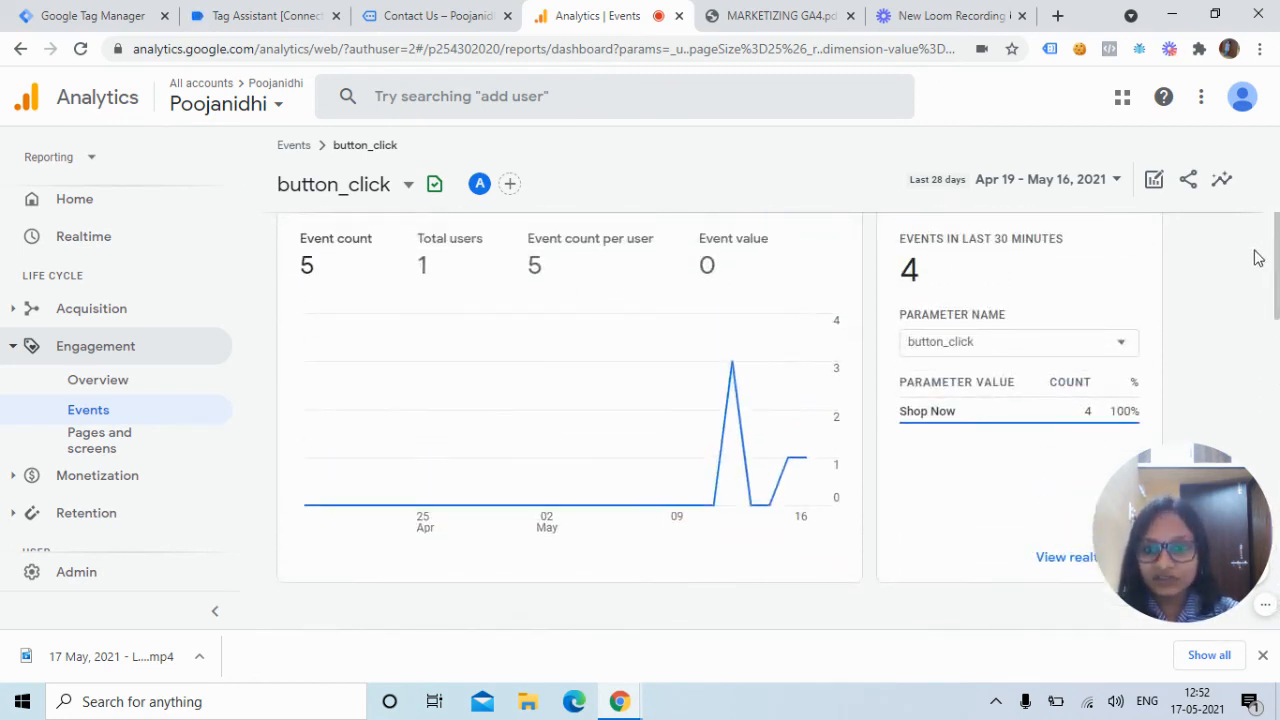
Switch to the MARKETIZING GA4.pdf presentation and review the Types of Parameters page, highlighting the text parameters entry
click(780, 16)
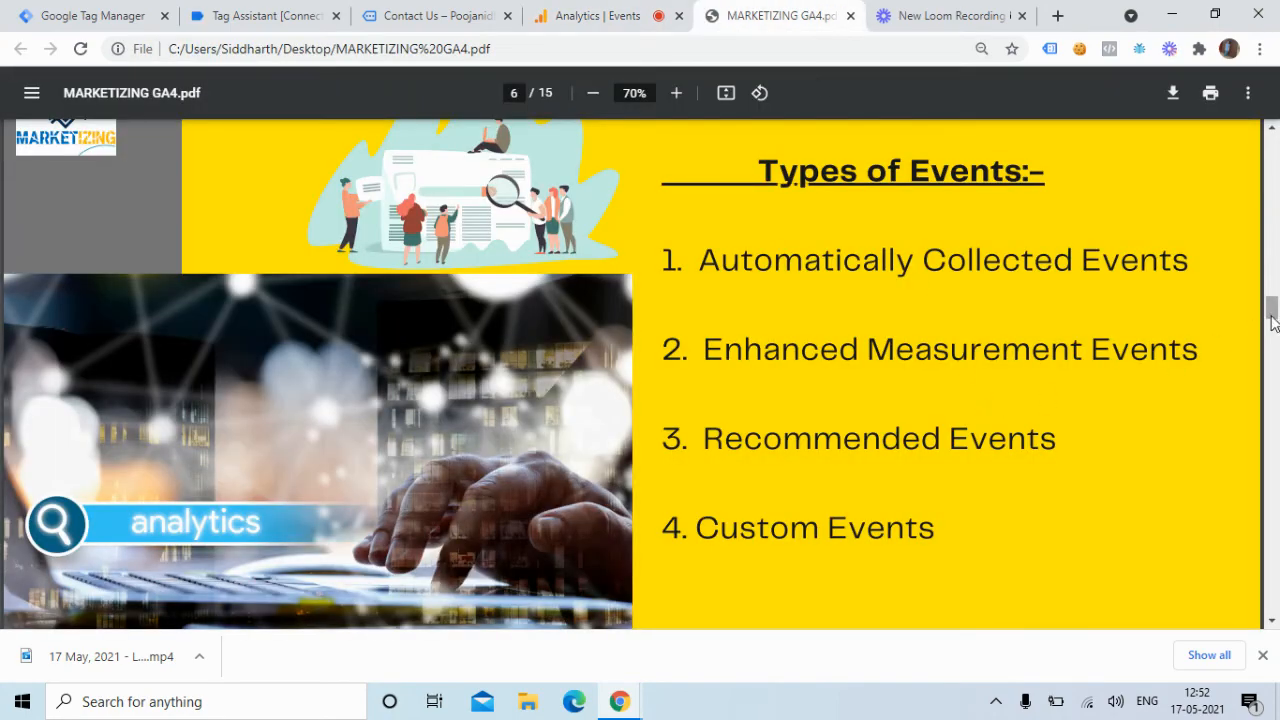
drag(1272, 308, 1272, 338)
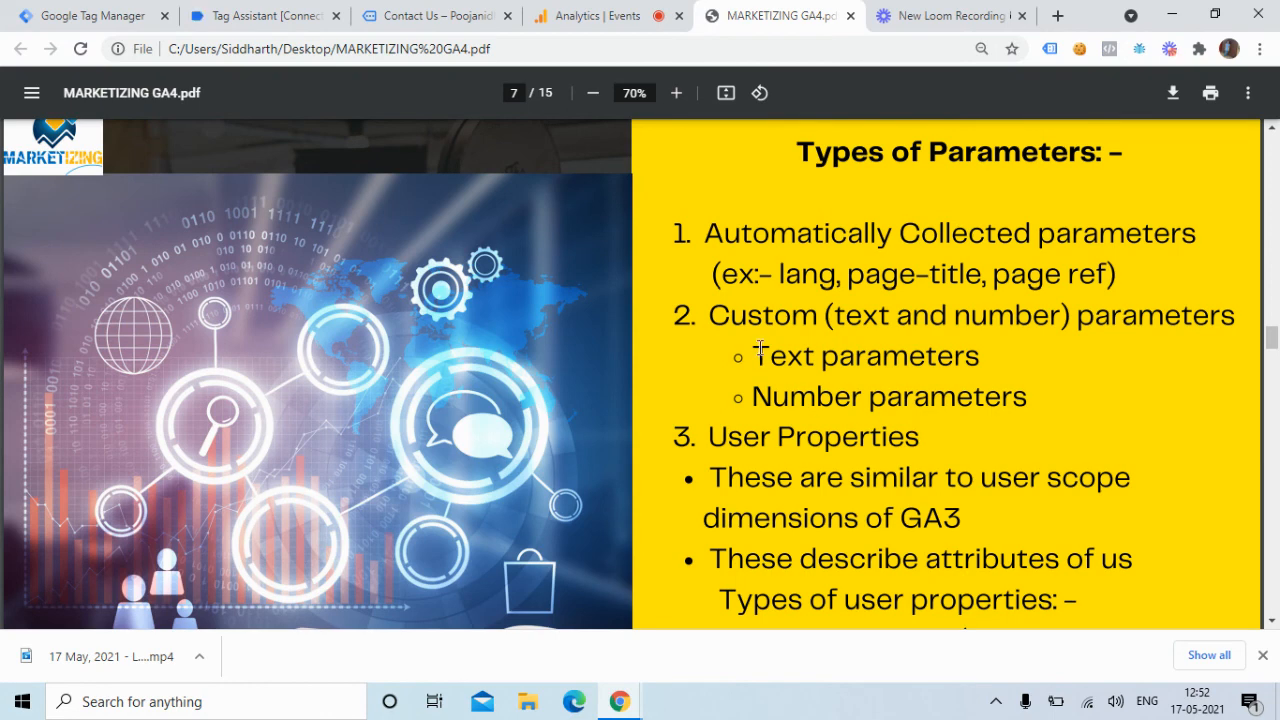
drag(760, 348, 953, 328)
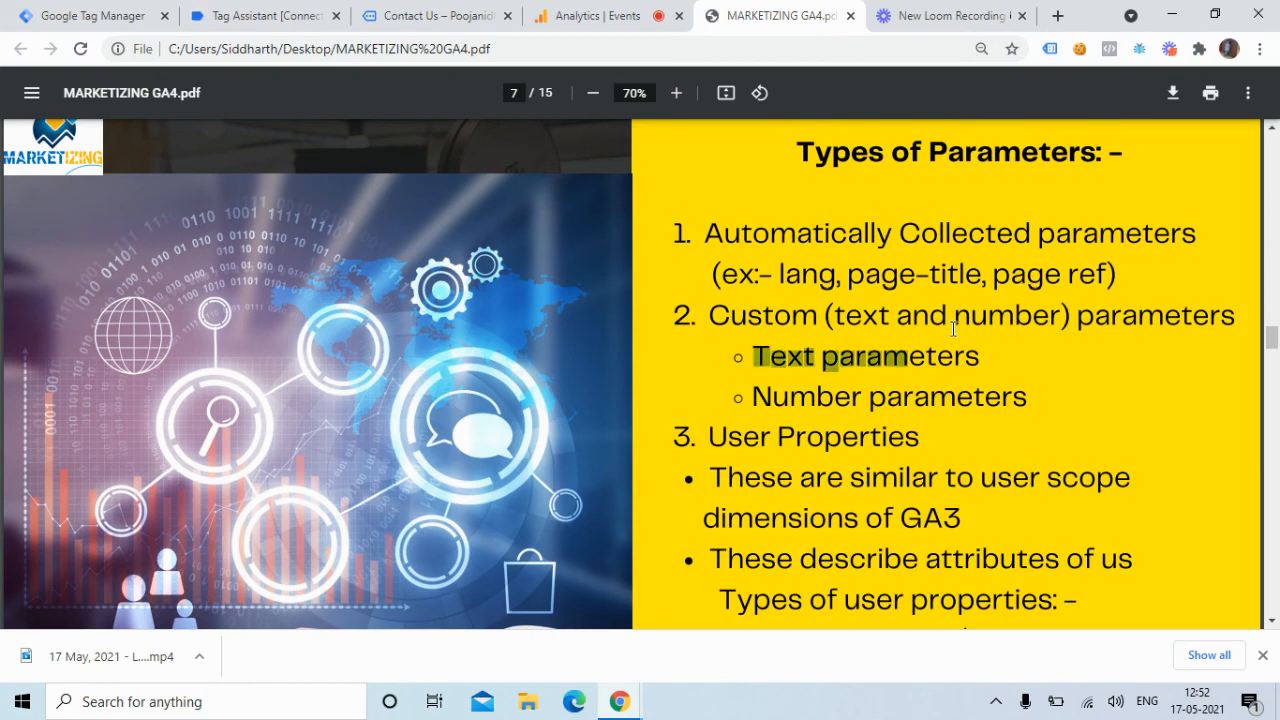
click(1009, 368)
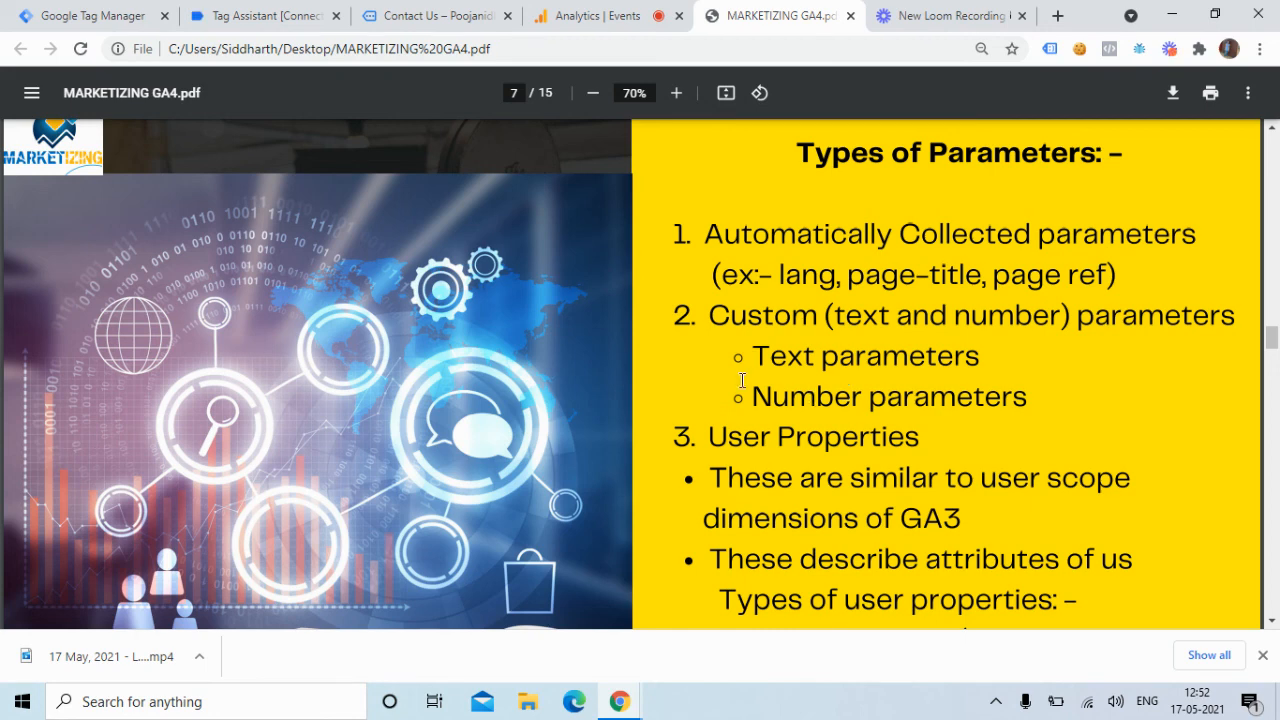
Return to the button_click report in Google Analytics and review its country, gender and event count per session cards
click(600, 15)
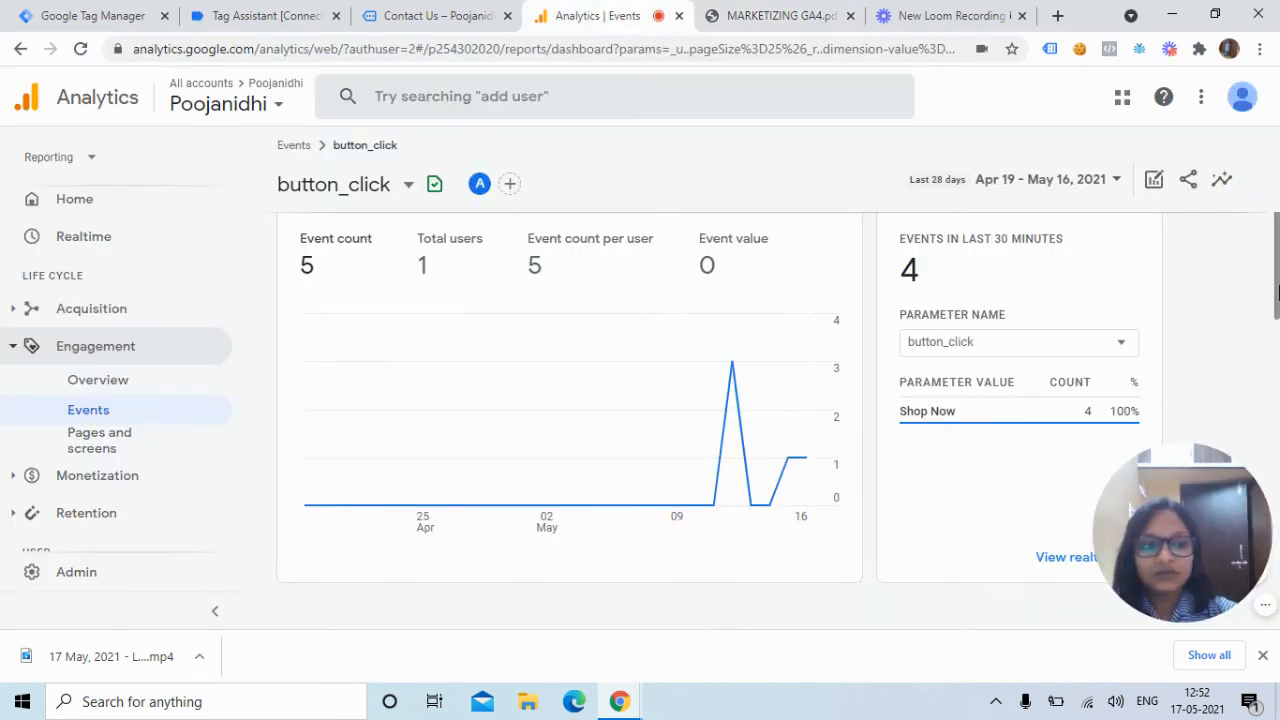
drag(1277, 312, 1277, 428)
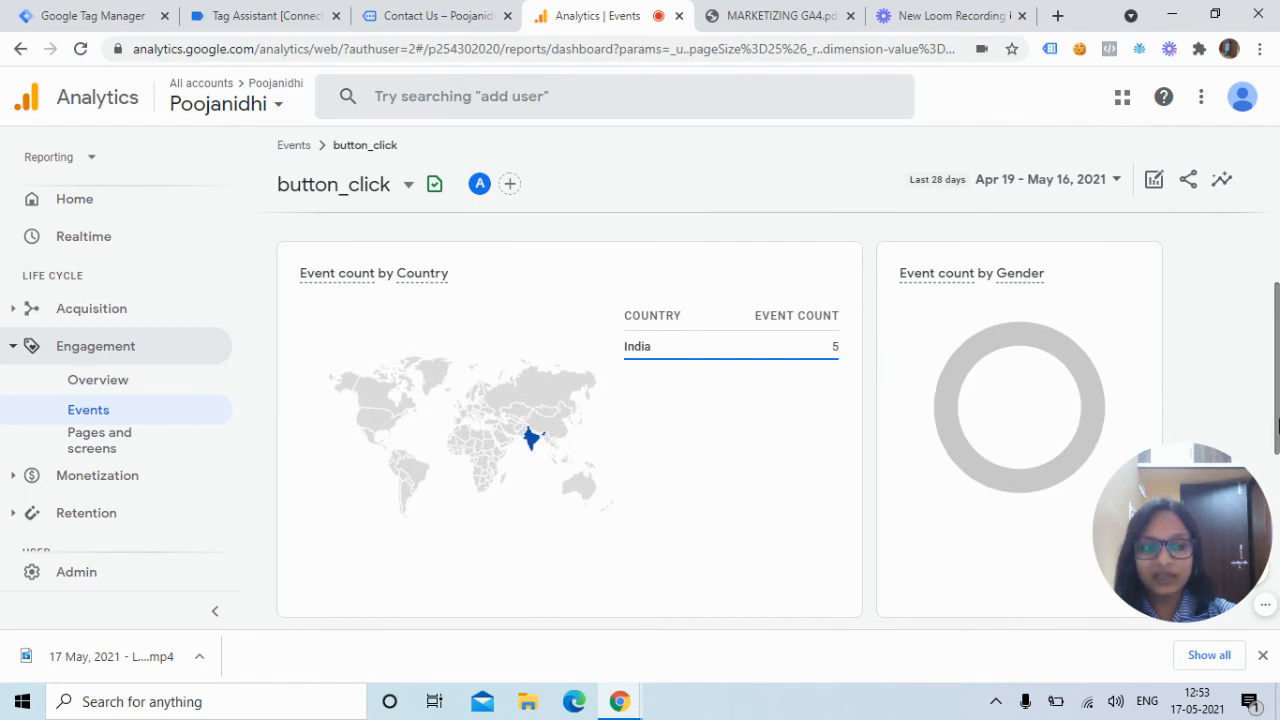
drag(1277, 418, 1277, 481)
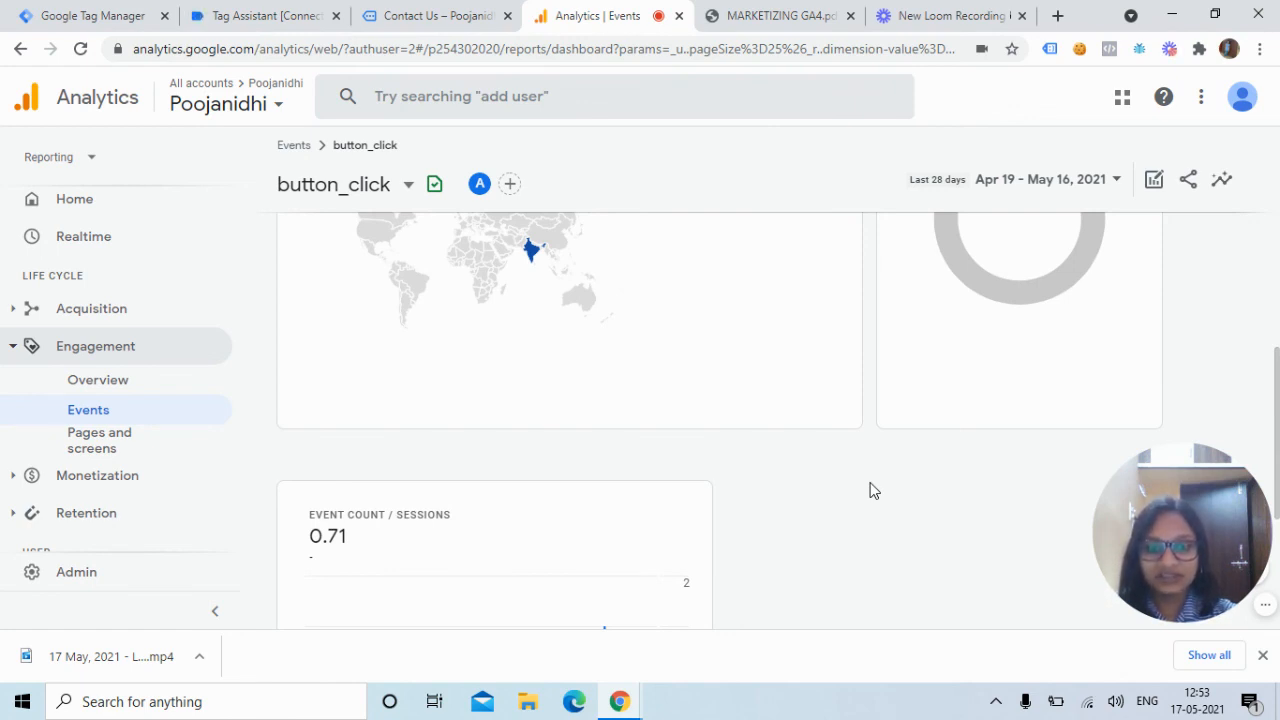
mouse_move(1140, 495)
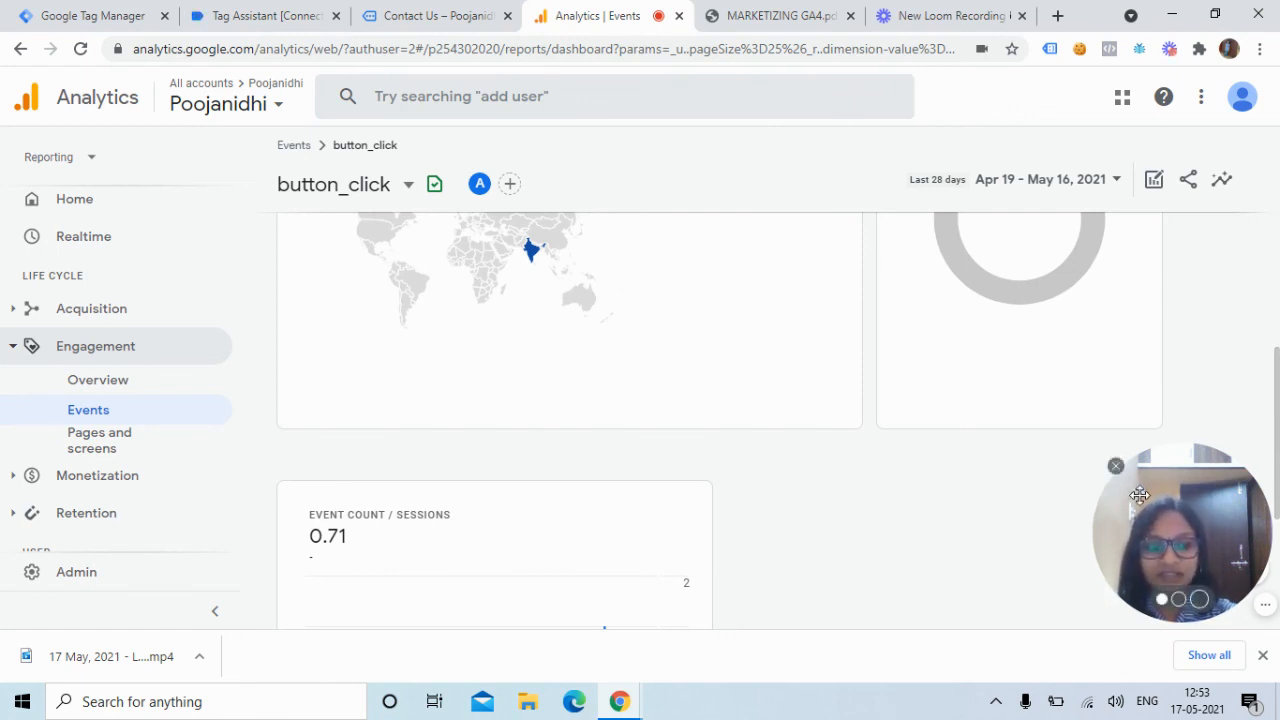
drag(1128, 505, 870, 357)
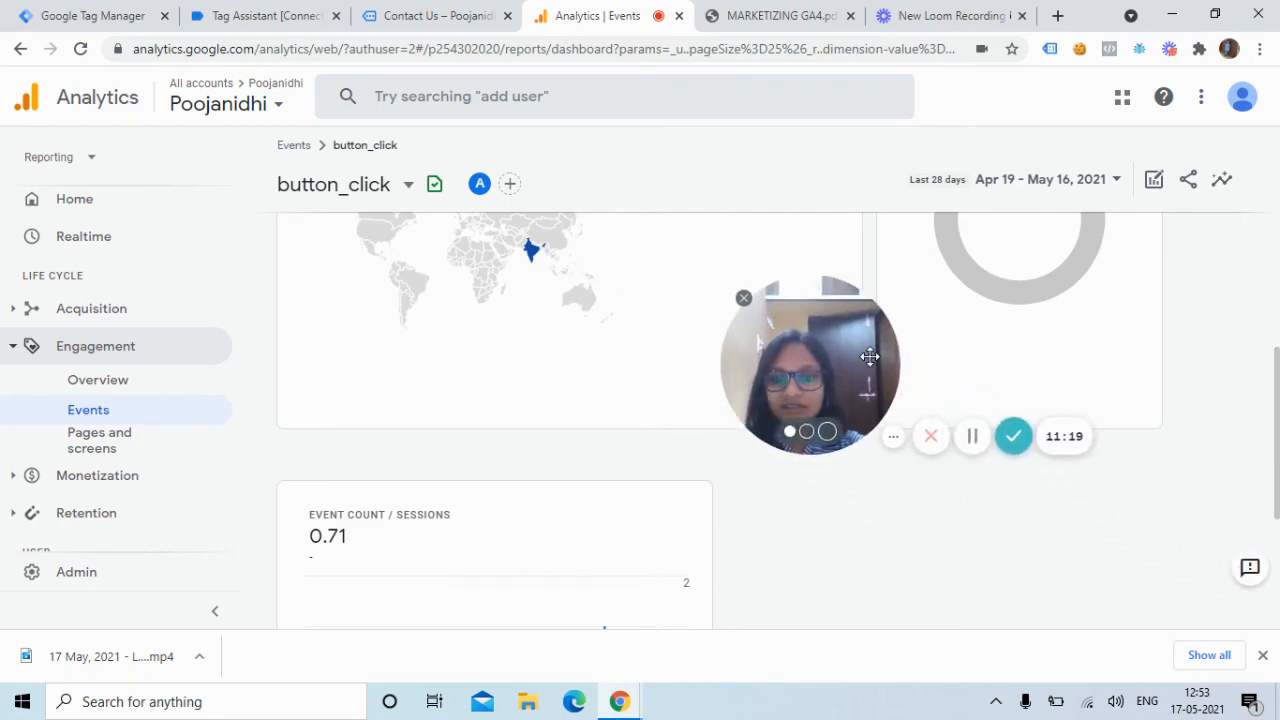